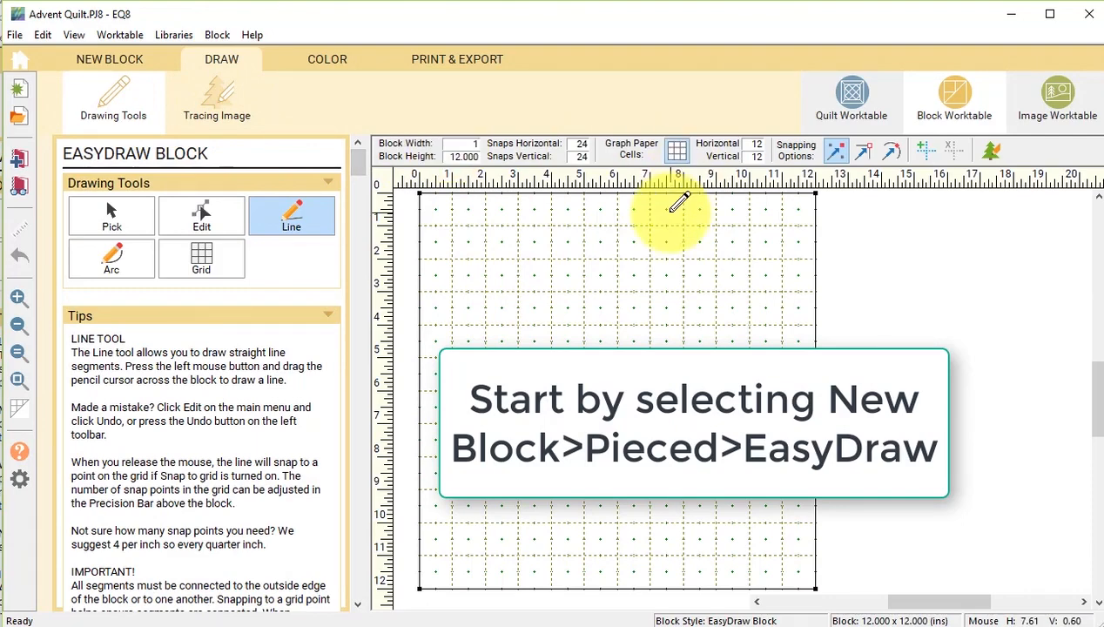
- Set the block size to 10 by 15 inches, with 20 by 30 snaps and 20 by 30 graph paper cells, snapping to grid
key("Tab")
key("Tab")
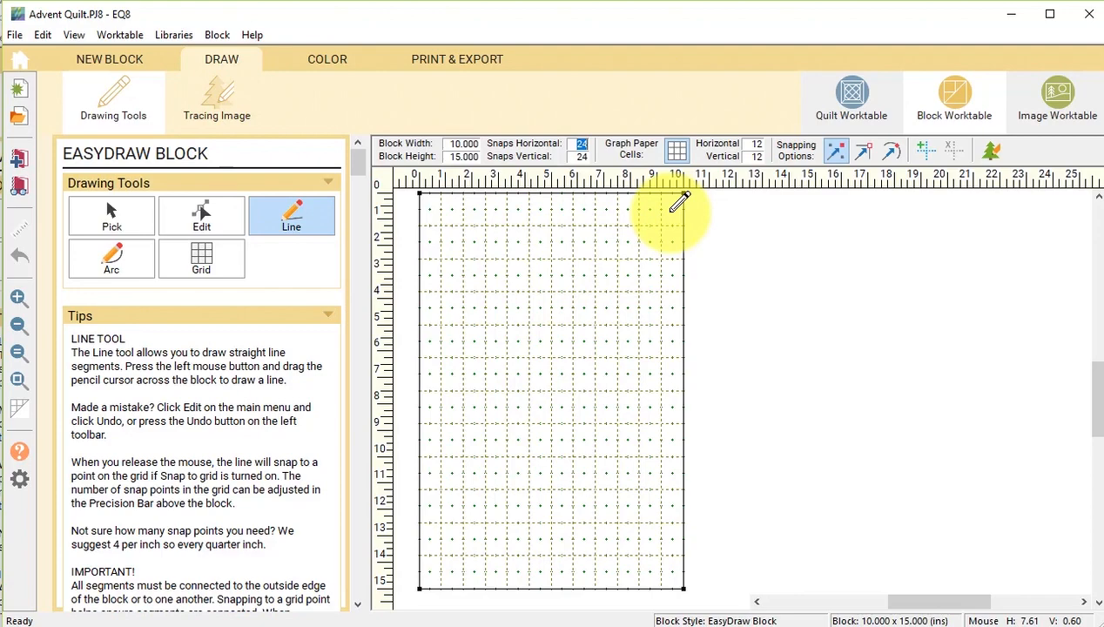
type("30")
key("Tab")
type("20")
key("Tab")
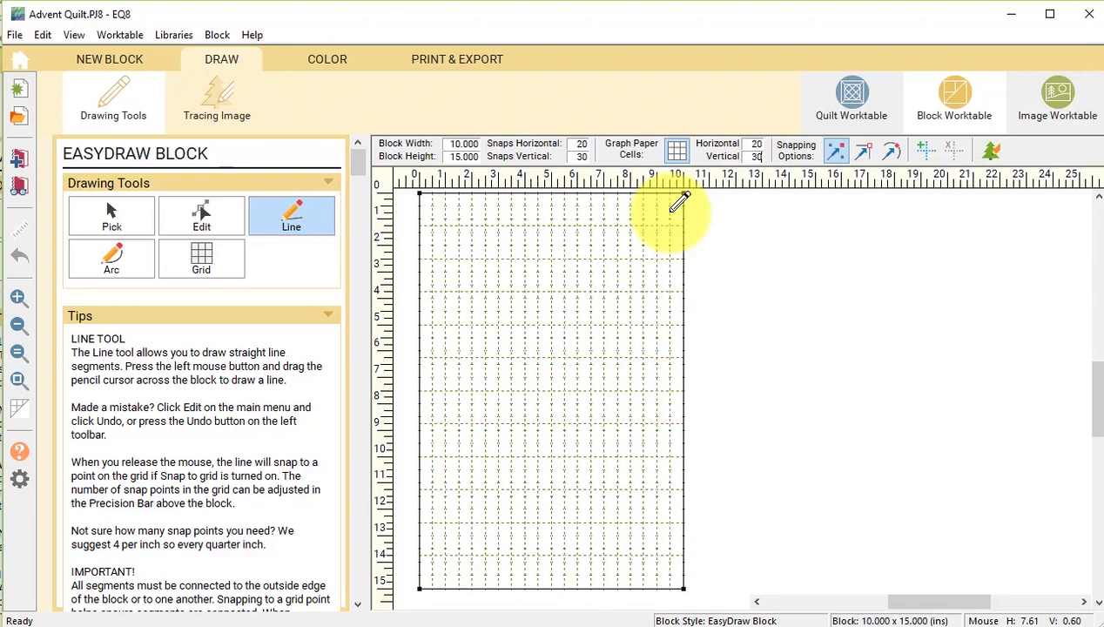
key("Tab")
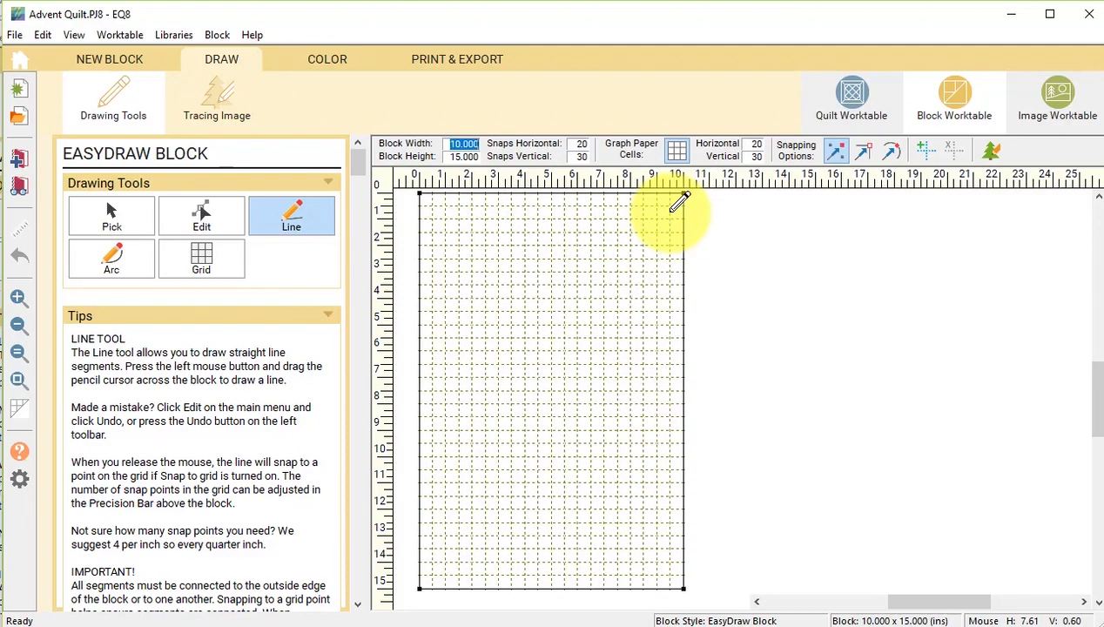
left_click(835, 157)
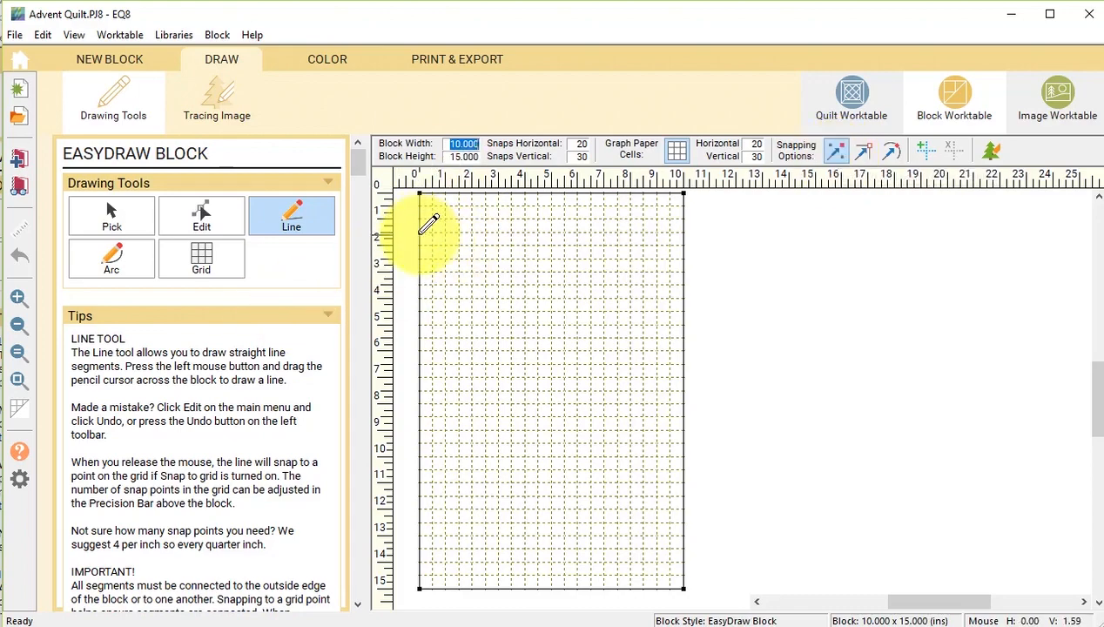
- Draw nine horizontal lines across the full block width, spaced 1.5 inches apart from 1.5 down to 13.5 inches
left_click_drag(420, 233, 683, 234)
left_click_drag(418, 271, 684, 272)
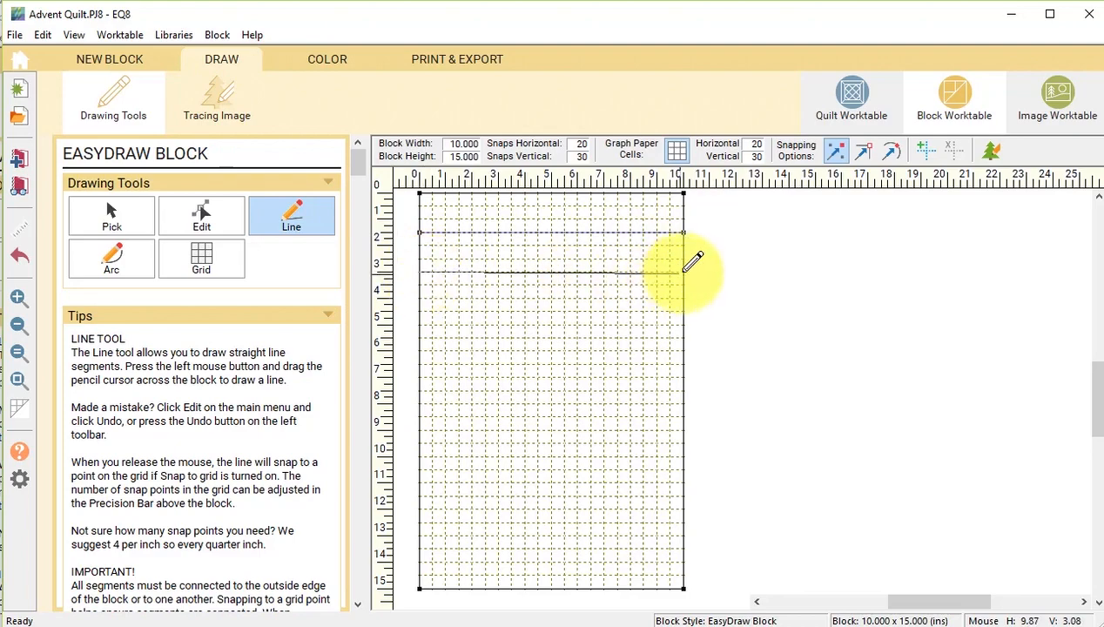
left_click_drag(421, 310, 684, 311)
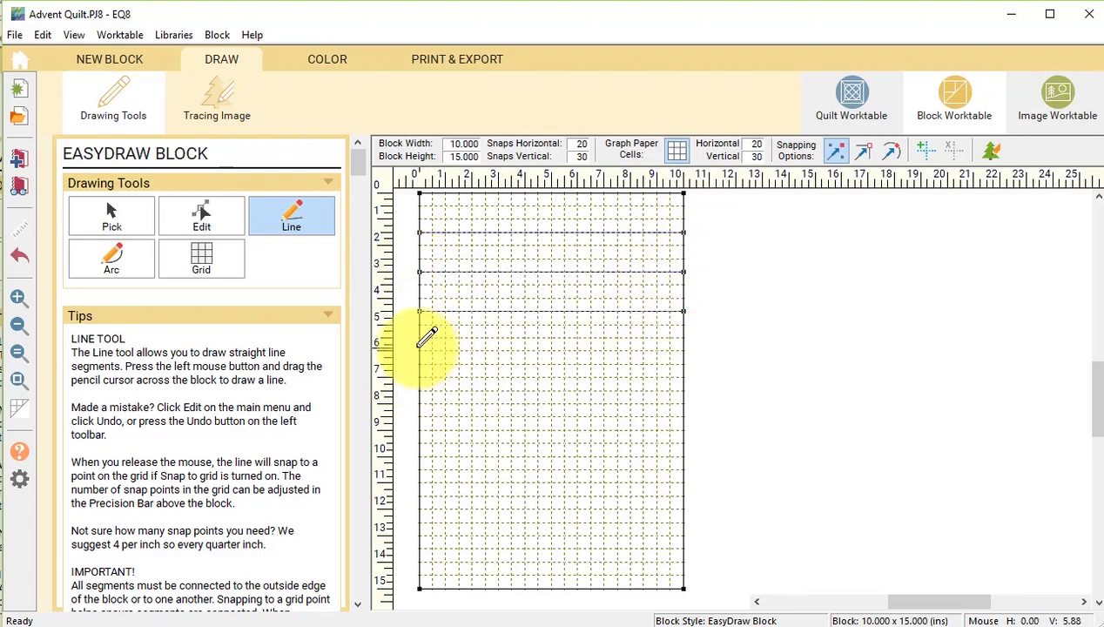
left_click_drag(418, 350, 683, 350)
left_click_drag(419, 390, 684, 390)
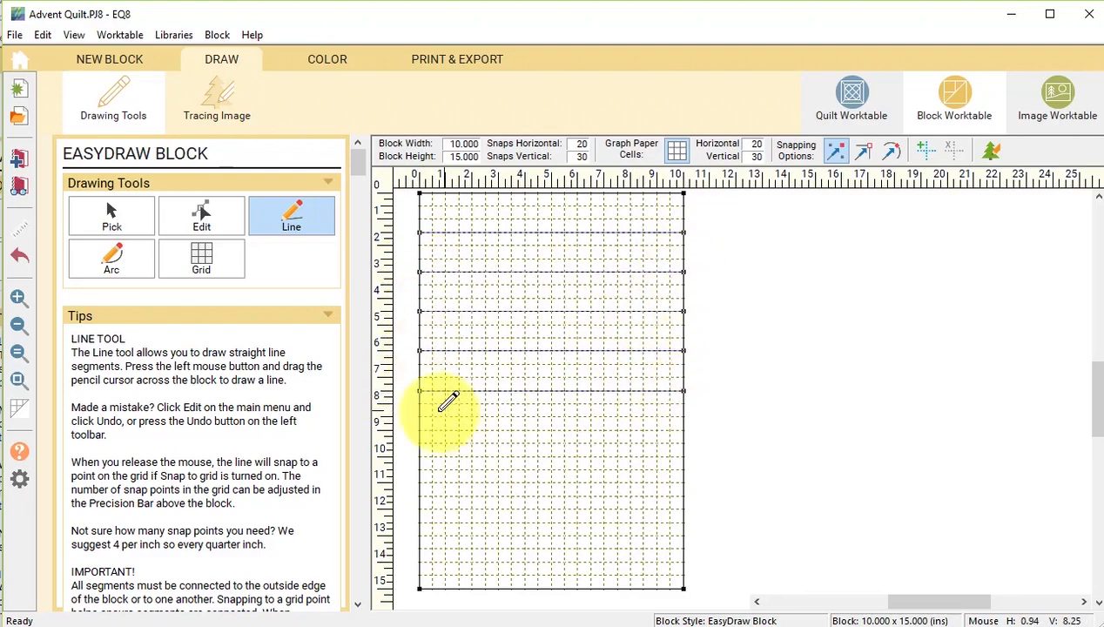
mouse_move(419, 430)
left_mouse_down()
mouse_move(695, 411)
mouse_move(683, 430)
left_mouse_up()
mouse_move(419, 469)
left_mouse_down()
mouse_move(660, 456)
mouse_move(683, 469)
left_mouse_up()
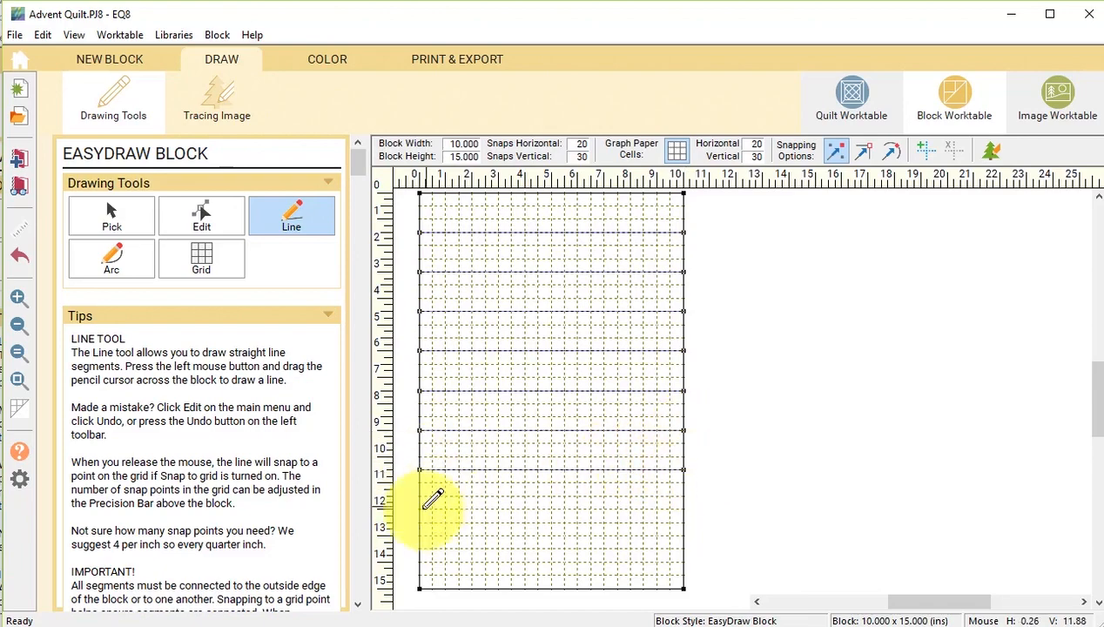
left_click_drag(421, 509, 683, 508)
left_click_drag(419, 548, 684, 549)
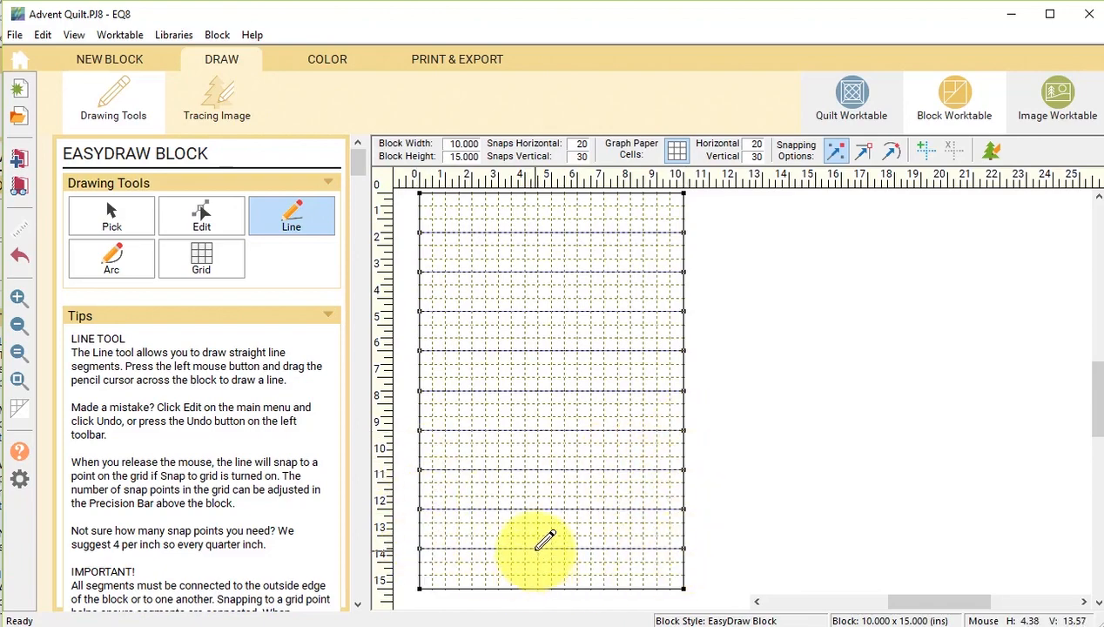
- Draw trunk sides at 4.5 and 5.5 inches in the bottom row, and 1.5-inch inward diagonals from both block edges in the row above
left_click_drag(537, 549, 537, 589)
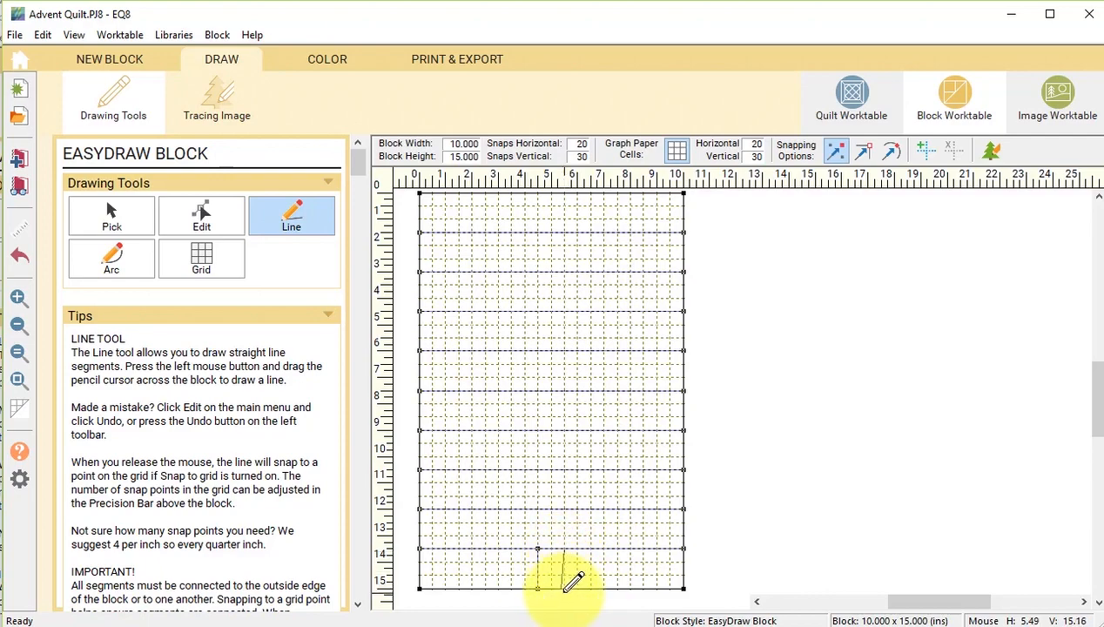
left_click_drag(566, 592, 569, 586)
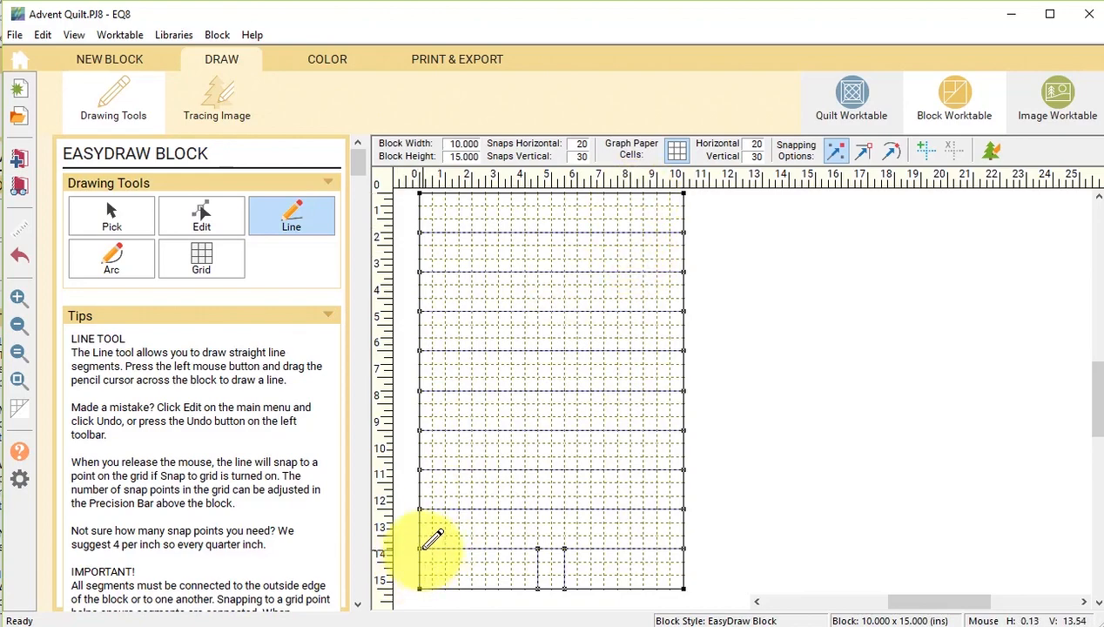
left_click_drag(419, 548, 457, 515)
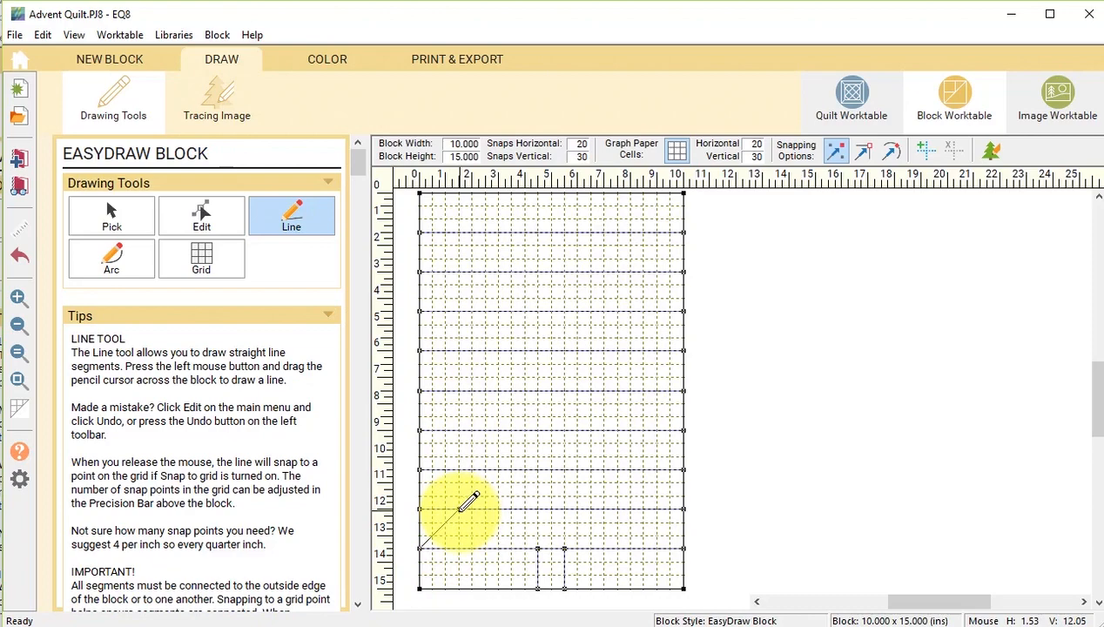
left_click_drag(461, 509, 459, 509)
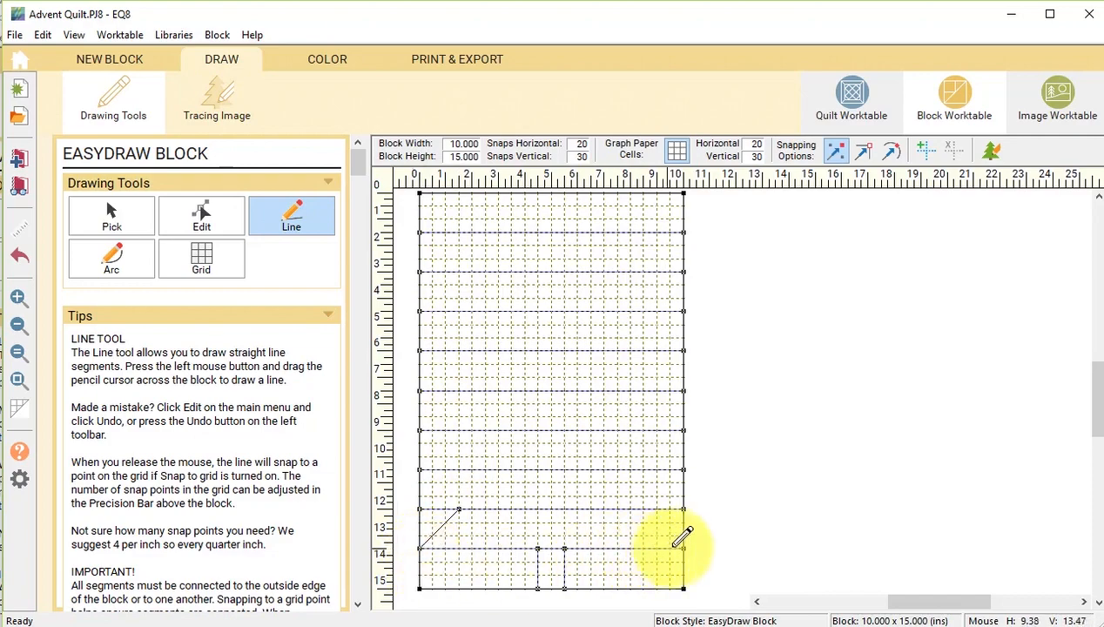
left_click_drag(645, 509, 642, 508)
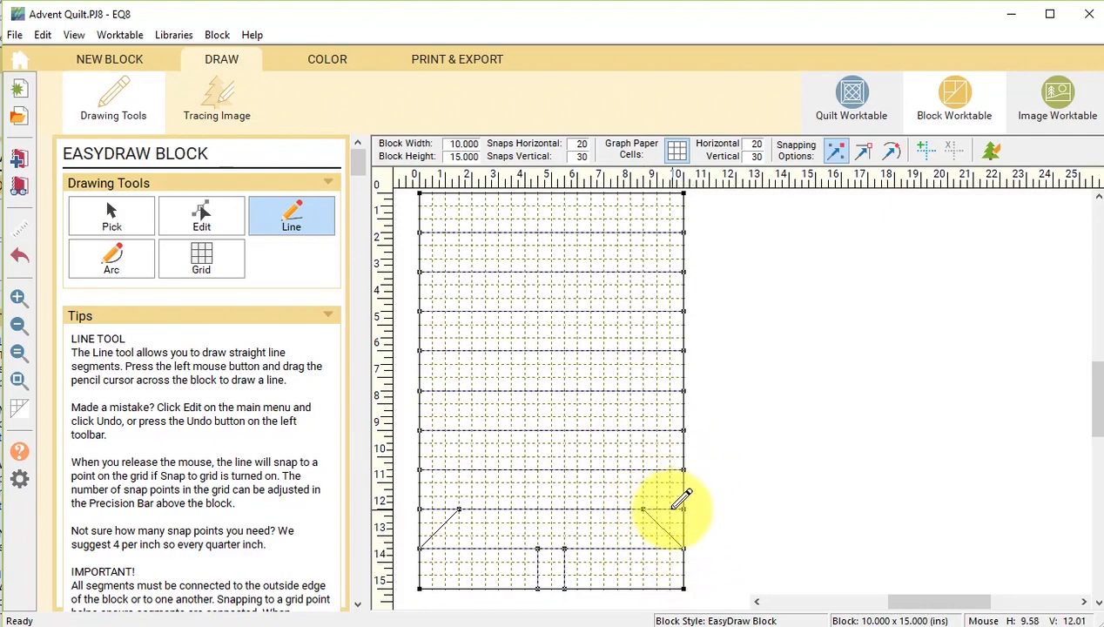
- Draw mirrored verticals and inward-rising diagonals in the rows between 12 and 9 inches, insetting them 0.5 inch, then 1 inch from the edges
left_click_drag(672, 506, 670, 470)
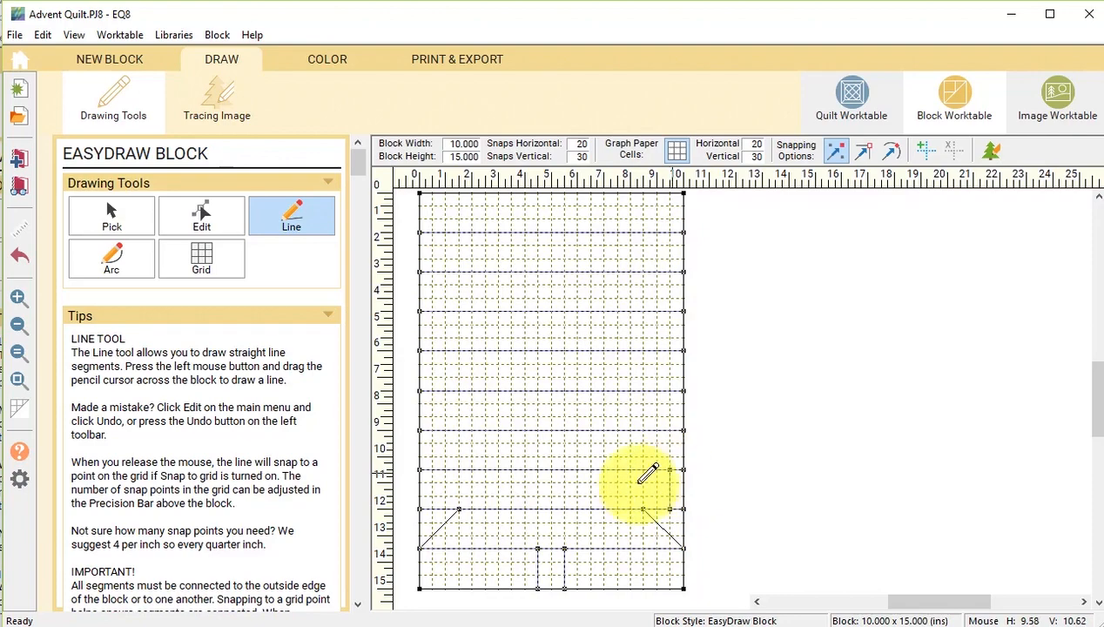
mouse_move(433, 508)
left_mouse_down()
mouse_move(435, 469)
mouse_move(473, 470)
left_mouse_up()
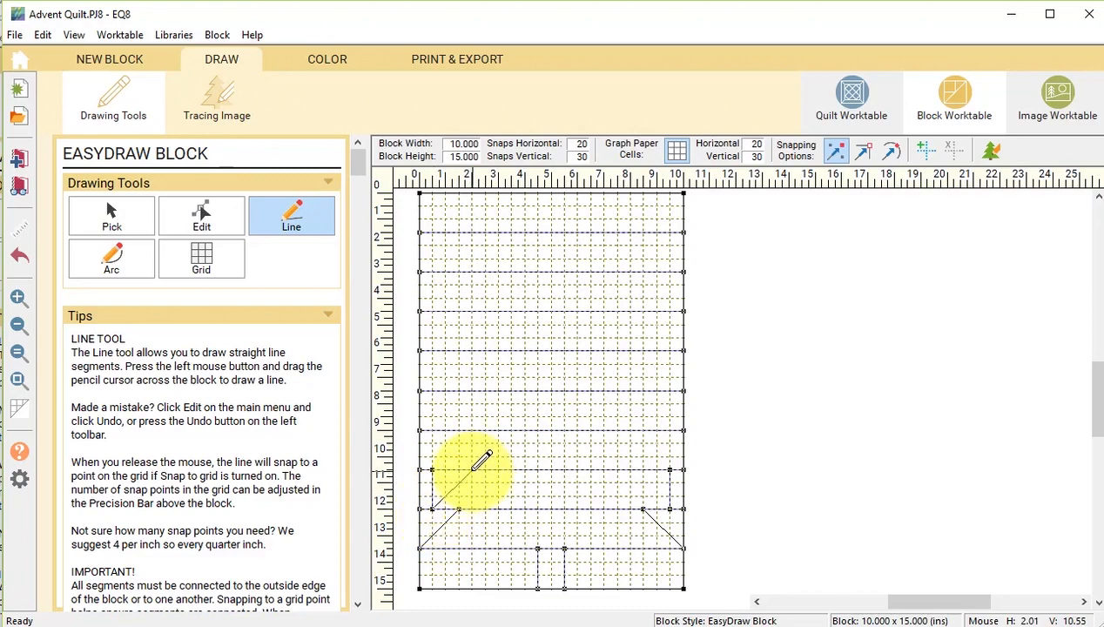
left_click_drag(473, 469, 471, 470)
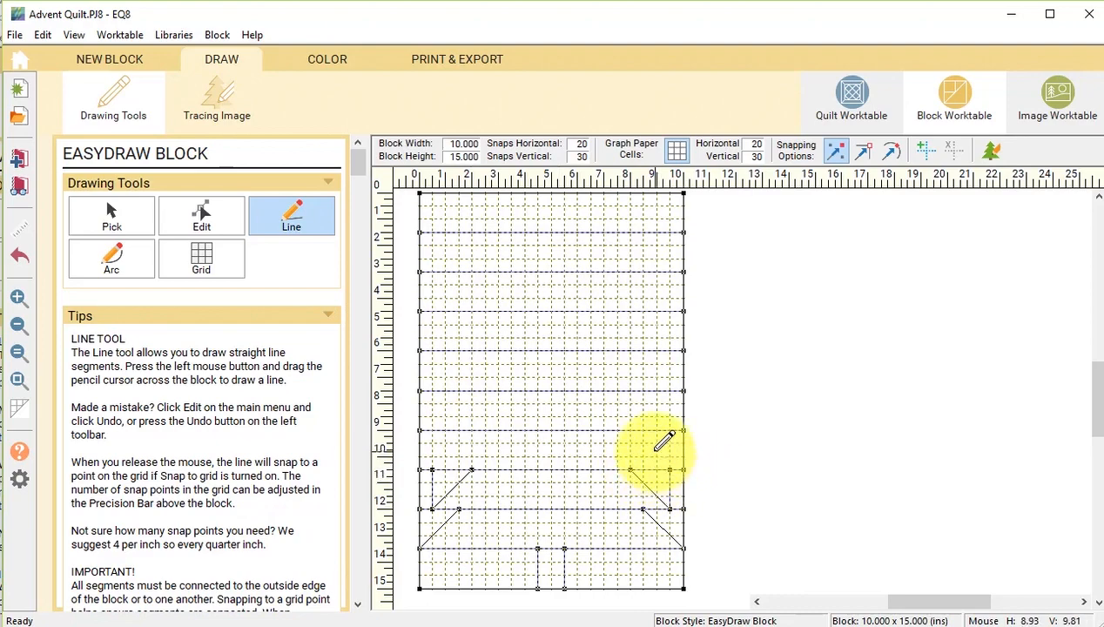
left_click_drag(658, 470, 658, 430)
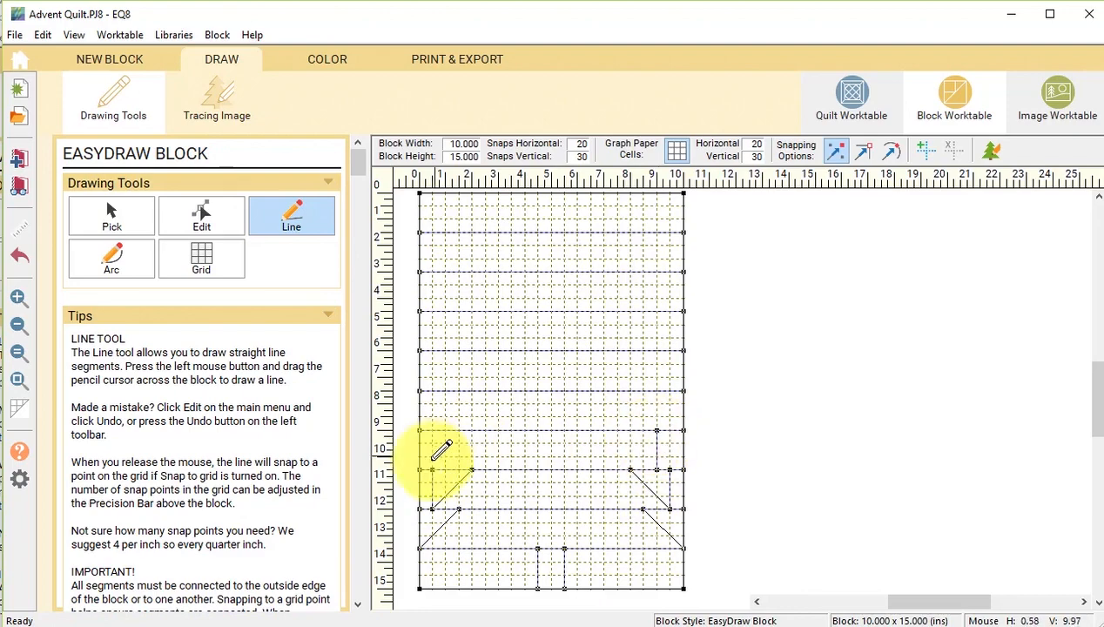
mouse_move(446, 470)
left_mouse_down()
mouse_move(446, 430)
mouse_move(449, 467)
mouse_move(485, 430)
left_mouse_up()
left_click_drag(618, 433, 617, 430)
- Draw mirrored verticals and inward-rising diagonals in the rows between 9 and 6 inches, insetting them 1.5 and 2 inches from the edges
left_click_drag(459, 430, 457, 390)
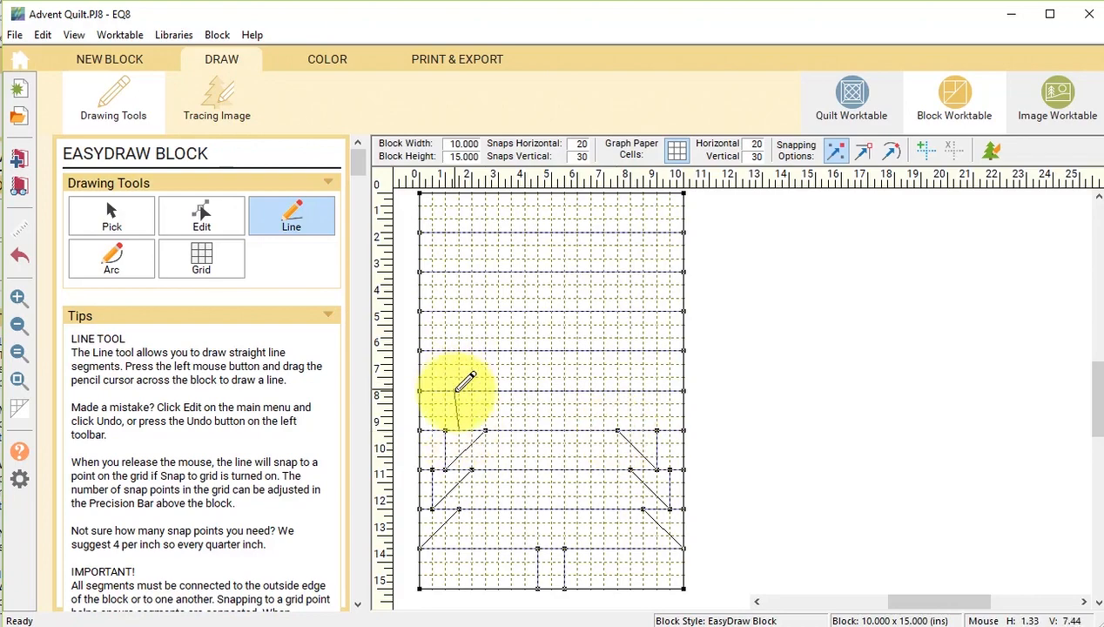
mouse_move(643, 430)
left_mouse_down()
mouse_move(642, 389)
mouse_move(603, 391)
left_mouse_up()
left_click_drag(459, 431, 498, 391)
left_click_drag(472, 390, 471, 350)
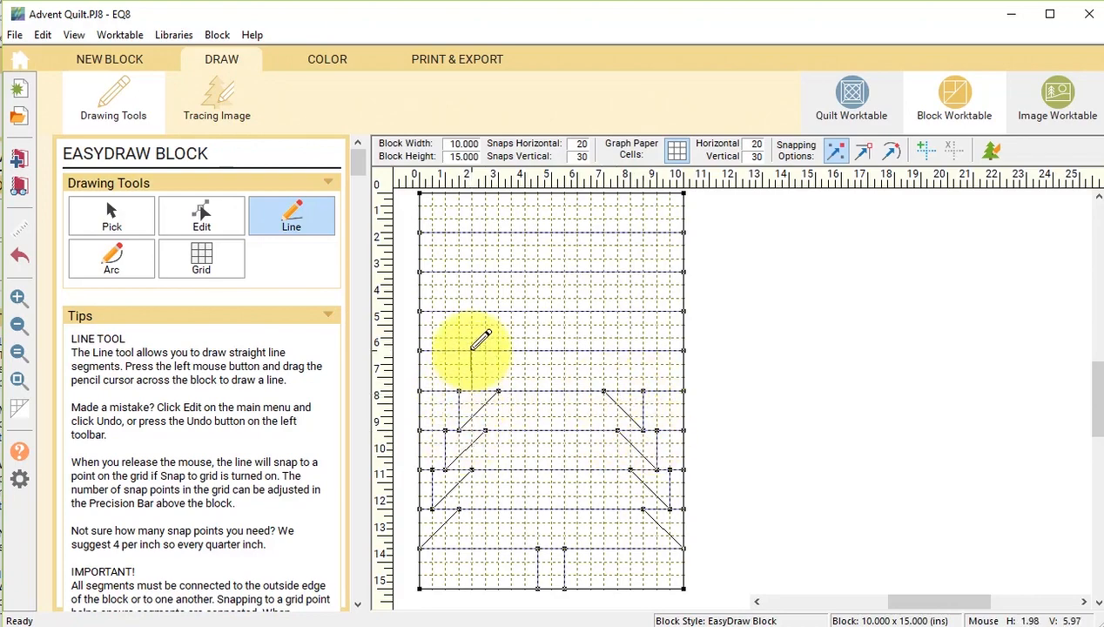
mouse_move(629, 390)
left_mouse_down()
mouse_move(628, 351)
mouse_move(590, 350)
left_mouse_up()
- Draw mirrored verticals and inward-rising diagonals in the rows between 6 and 3 inches, insetting them 2.5 and 3 inches from the edges
mouse_move(472, 390)
left_mouse_down()
mouse_move(511, 350)
mouse_move(485, 311)
left_mouse_up()
left_click_drag(617, 311, 617, 351)
left_click_drag(618, 351, 577, 311)
mouse_move(485, 351)
left_mouse_down()
mouse_move(524, 310)
mouse_move(498, 271)
left_mouse_up()
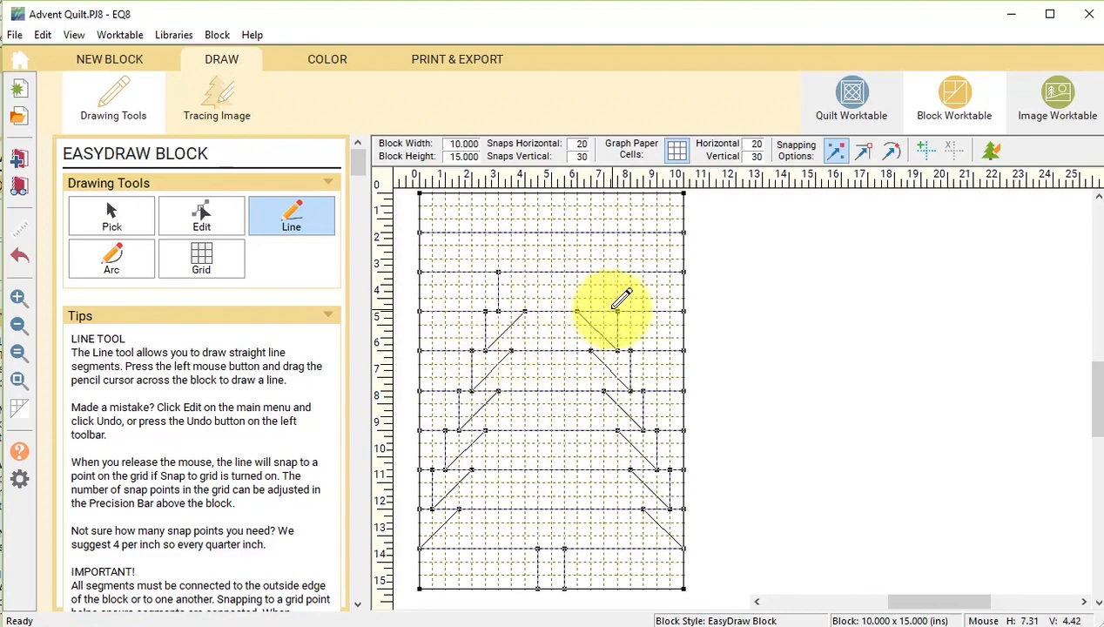
mouse_move(604, 311)
left_mouse_down()
mouse_move(603, 272)
mouse_move(564, 272)
left_mouse_up()
- Draw the top branch row with verticals at 3.5 and 6.5 inches and diagonals meeting in a peak at 5 inches
mouse_move(498, 311)
left_mouse_down()
mouse_move(538, 272)
mouse_move(511, 233)
left_mouse_up()
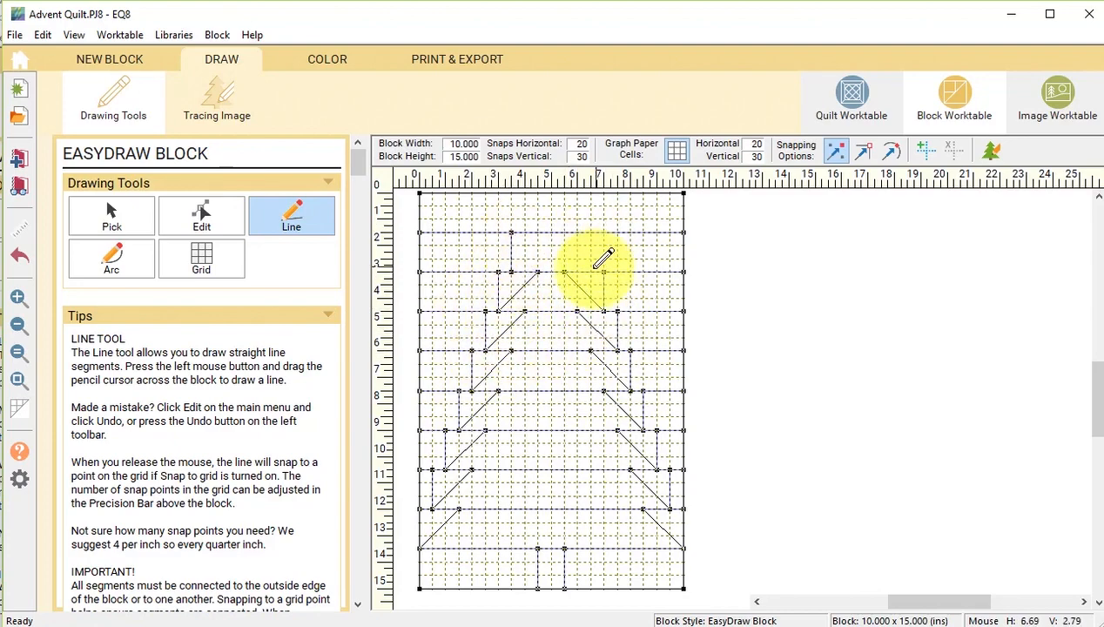
left_click_drag(591, 269, 590, 233)
left_click_drag(590, 271, 551, 232)
left_click_drag(512, 270, 552, 232)
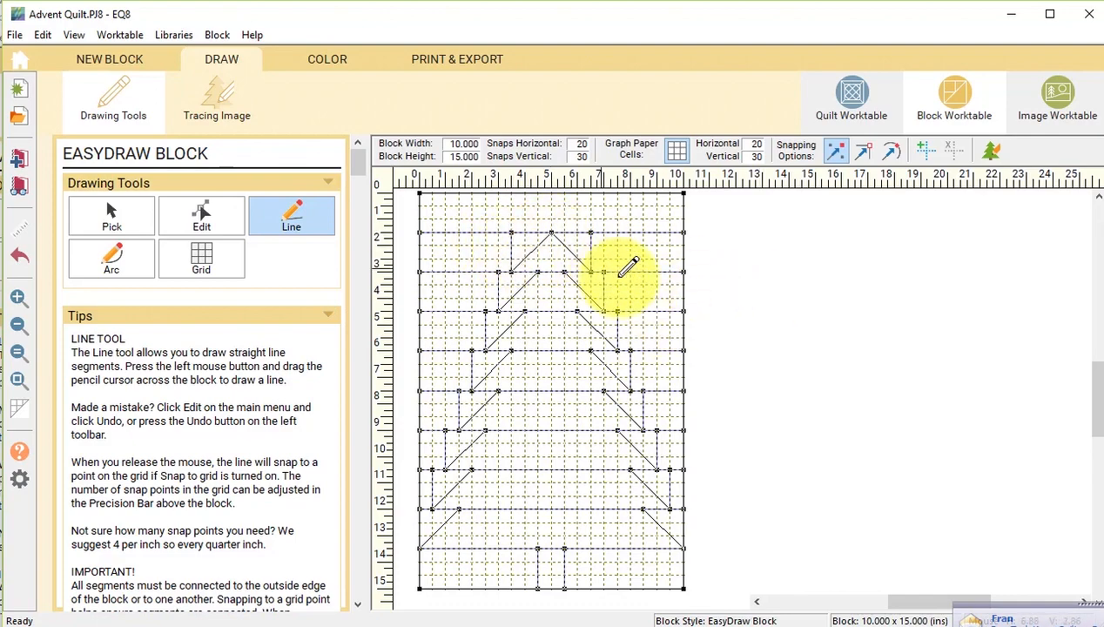
- Draw 0.5-inch verticals at 4.5 and 5.5 inches from the 1.5-inch line down to the treetop diagonals
left_click(19, 298)
left_click_drag(475, 185, 655, 285)
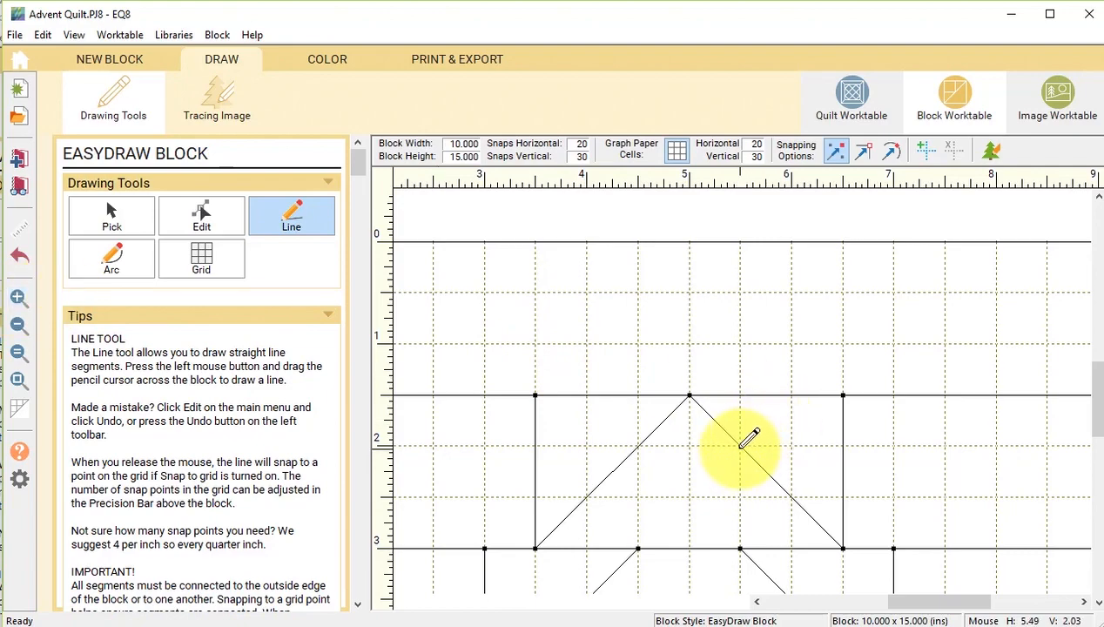
left_click_drag(740, 396, 740, 445)
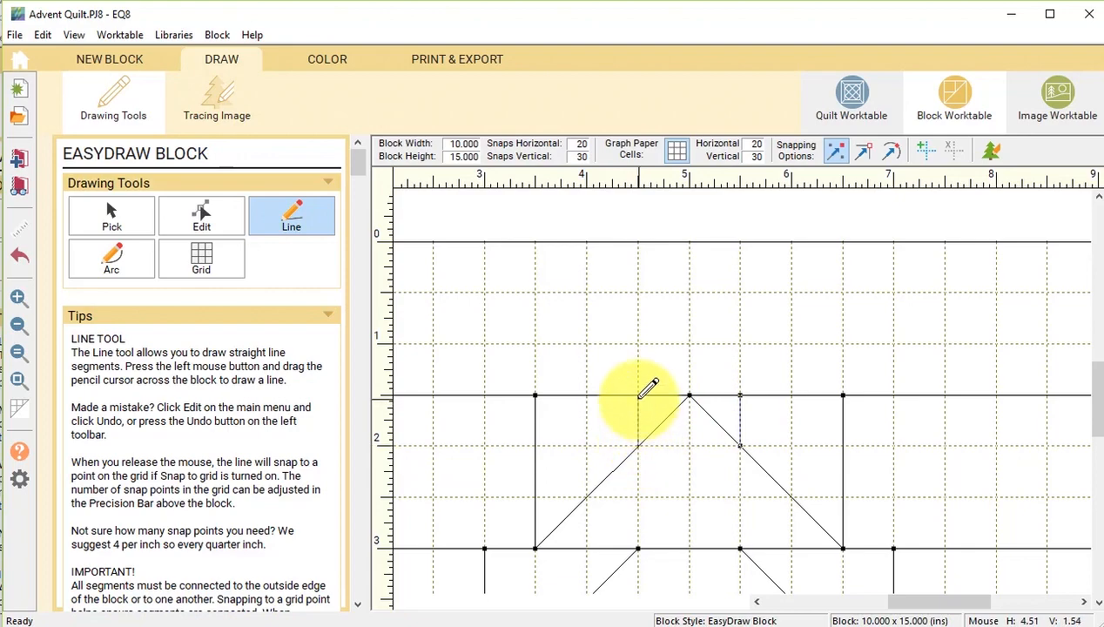
left_click_drag(640, 396, 638, 446)
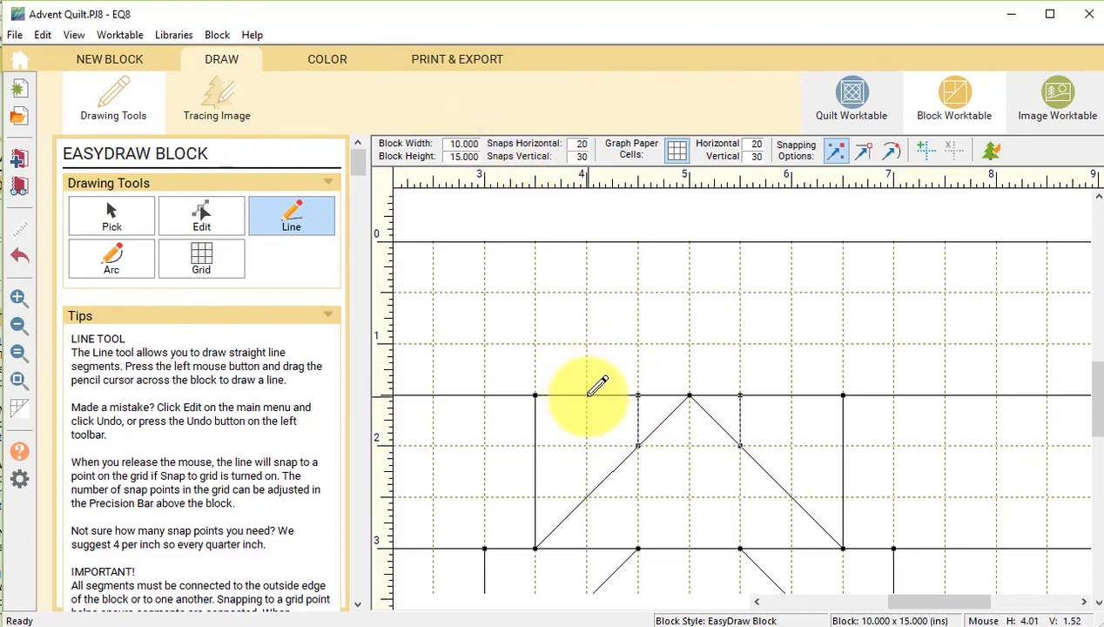
- Draw the star's framework above the treetop with verticals at 4, 4.5, 5.5 and 6 inches and a horizontal 0.5 inch below the top edge
left_click_drag(586, 396, 586, 243)
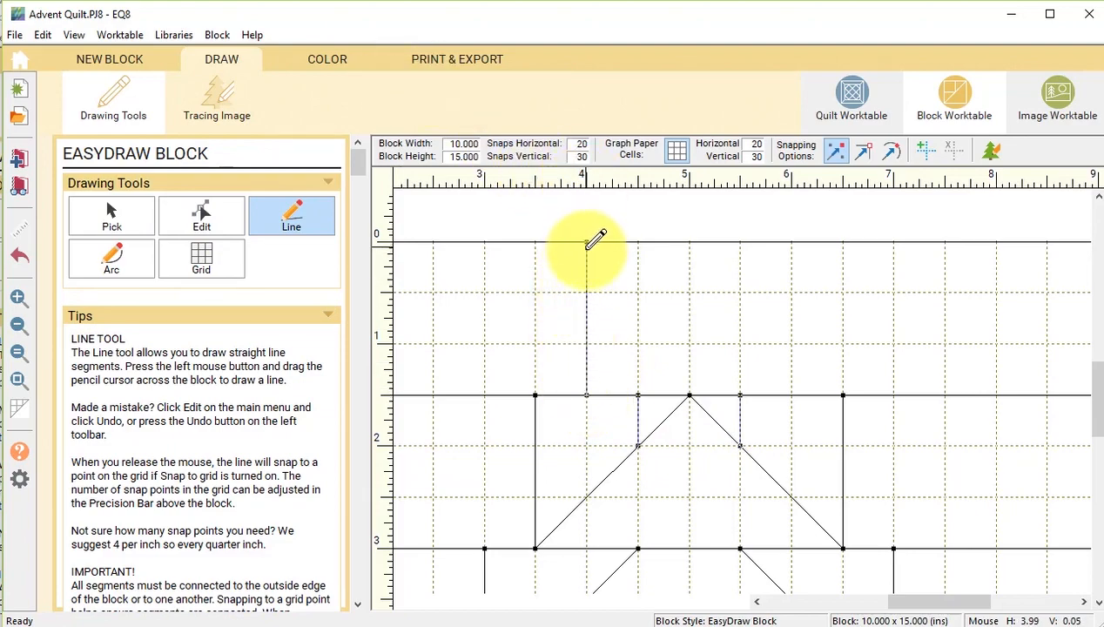
left_click_drag(790, 396, 791, 242)
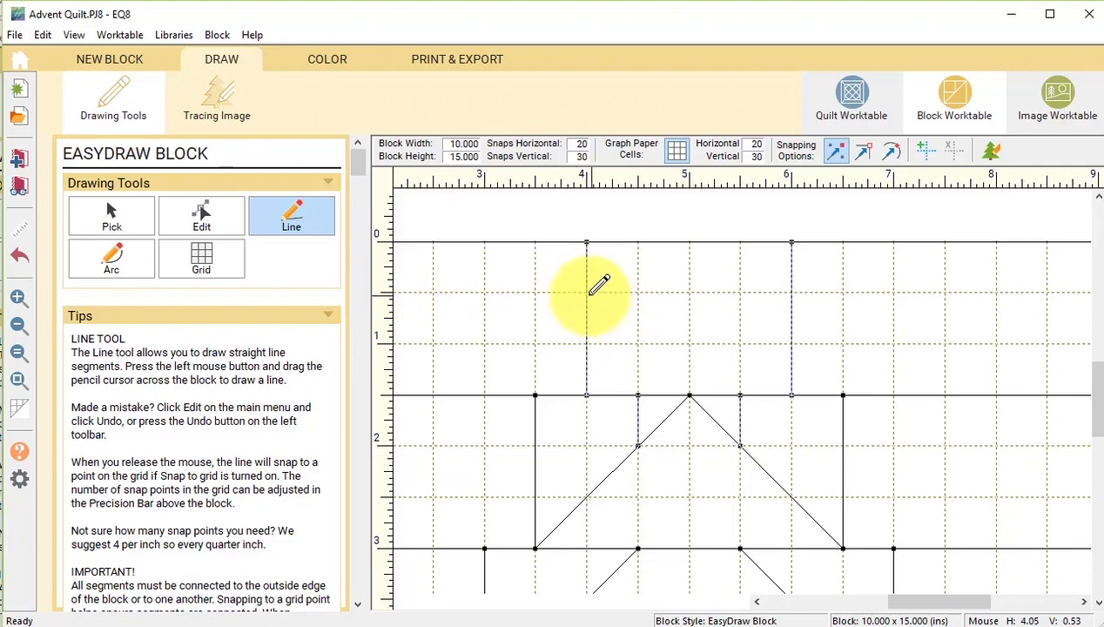
left_click_drag(587, 293, 792, 292)
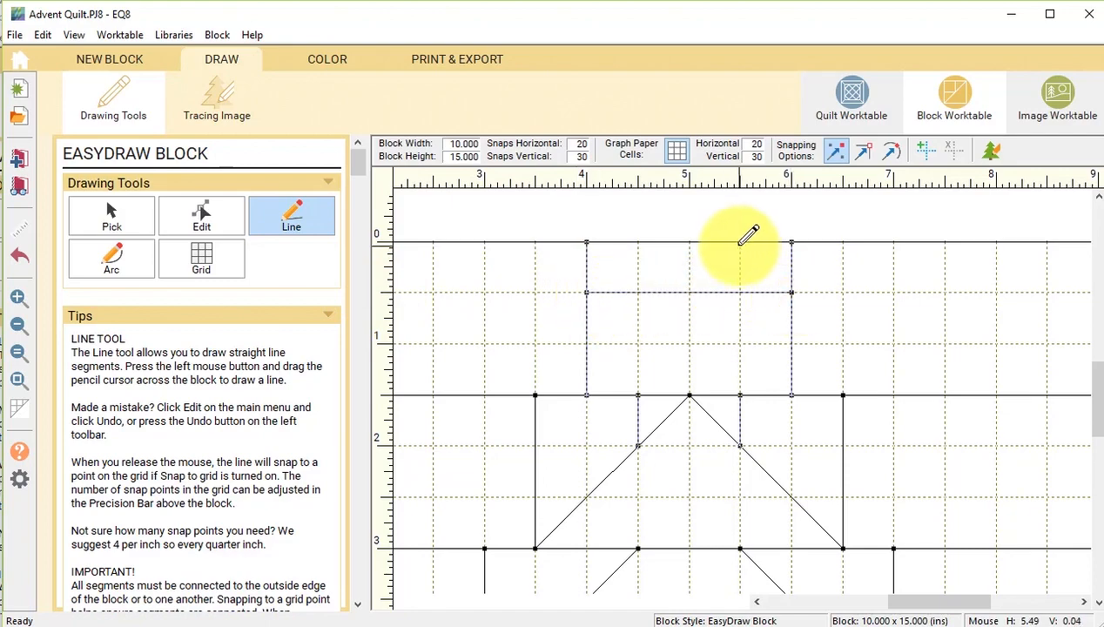
left_click_drag(739, 242, 740, 395)
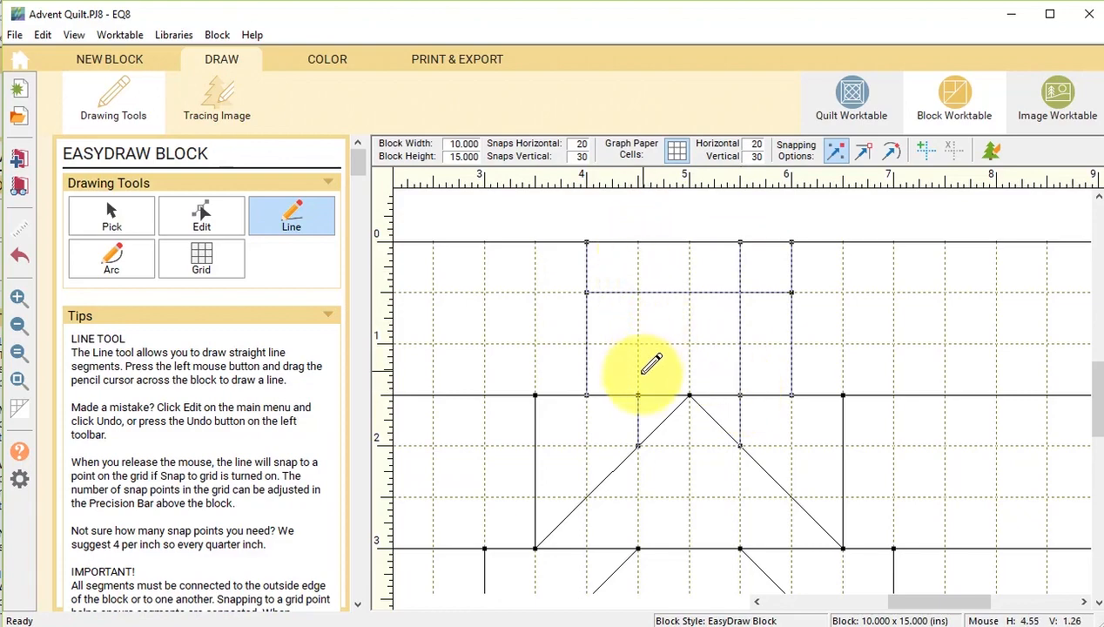
mouse_move(638, 242)
left_mouse_down()
mouse_move(639, 395)
mouse_move(639, 343)
left_mouse_up()
- Draw the diagonal pairs forming V shapes in the star's side and top sections, and hide the graph paper
left_click_drag(638, 343, 587, 292)
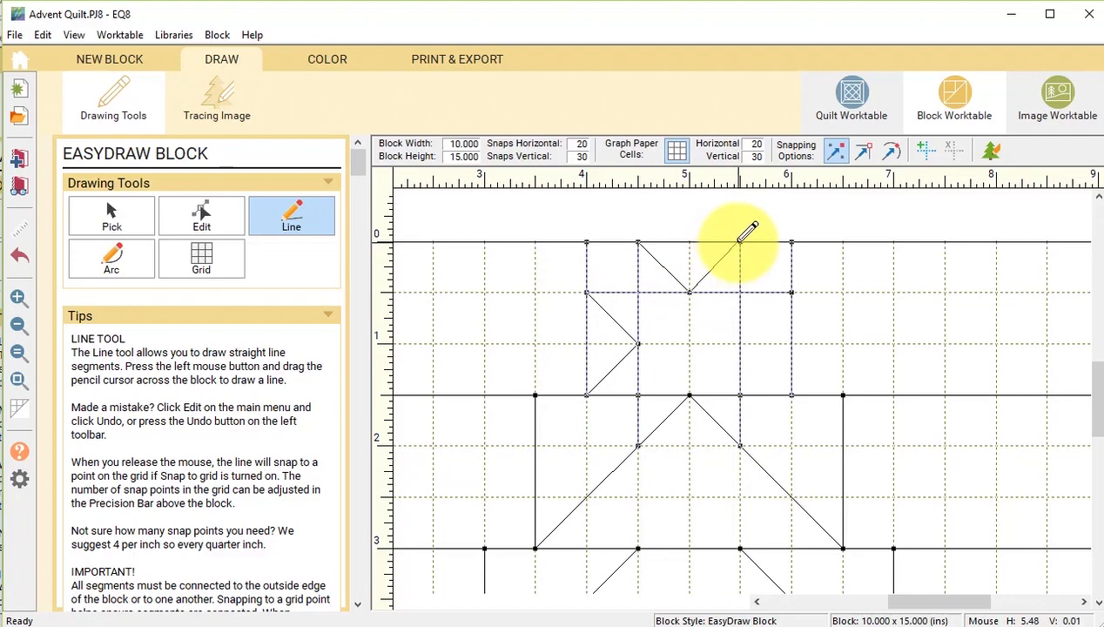
left_click_drag(741, 240, 740, 242)
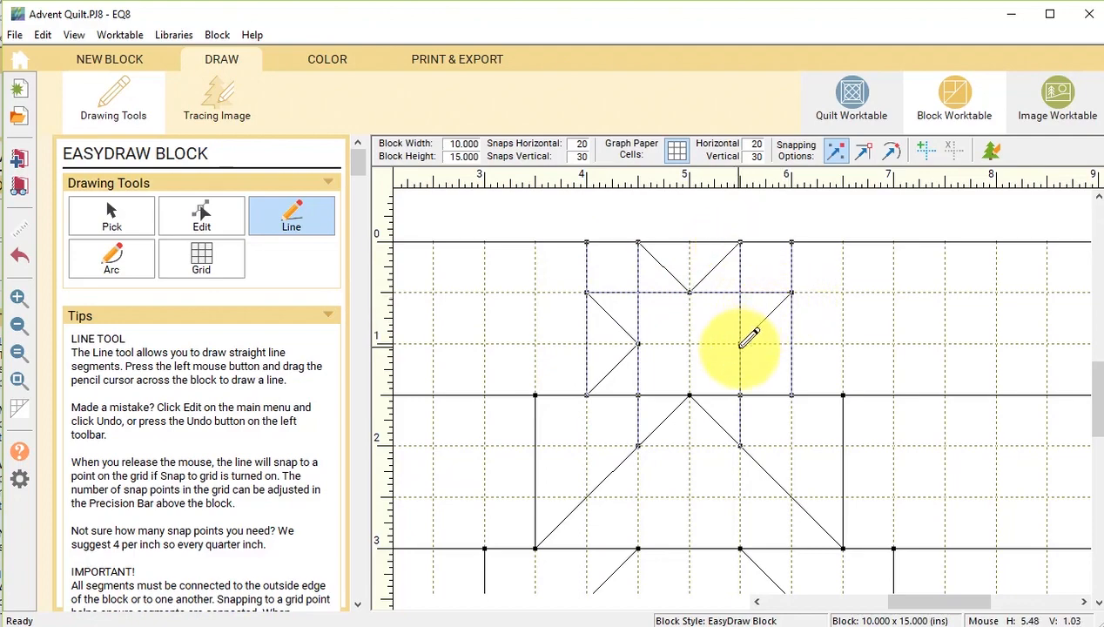
left_click_drag(740, 346, 791, 394)
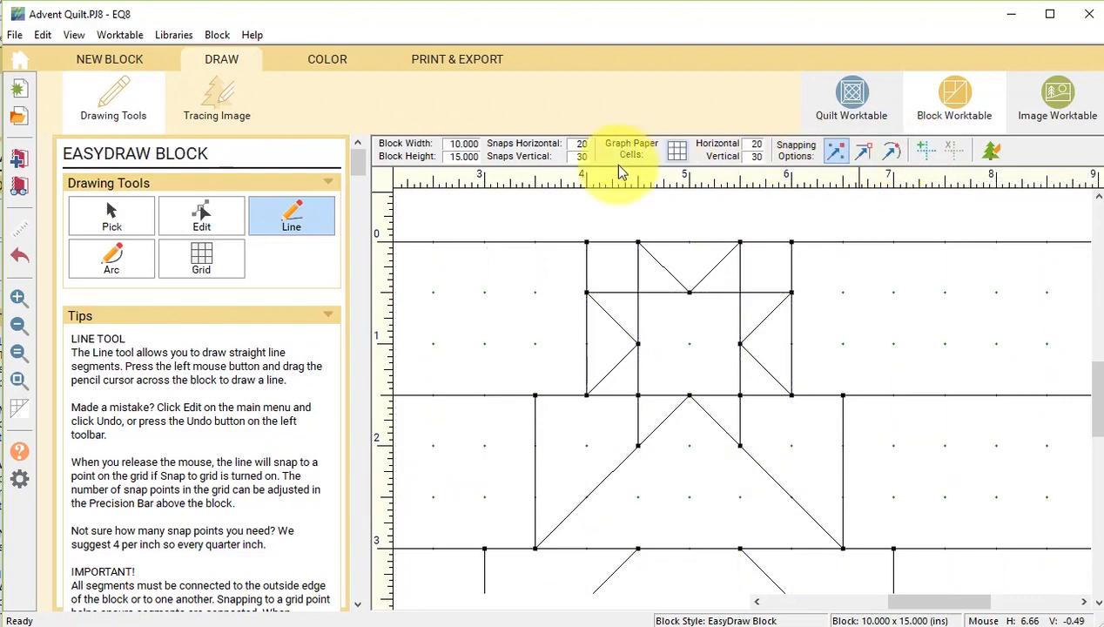
- Color all the tree's branch rows with the dark green fabric printed with gold music notes and trees
left_click(17, 380)
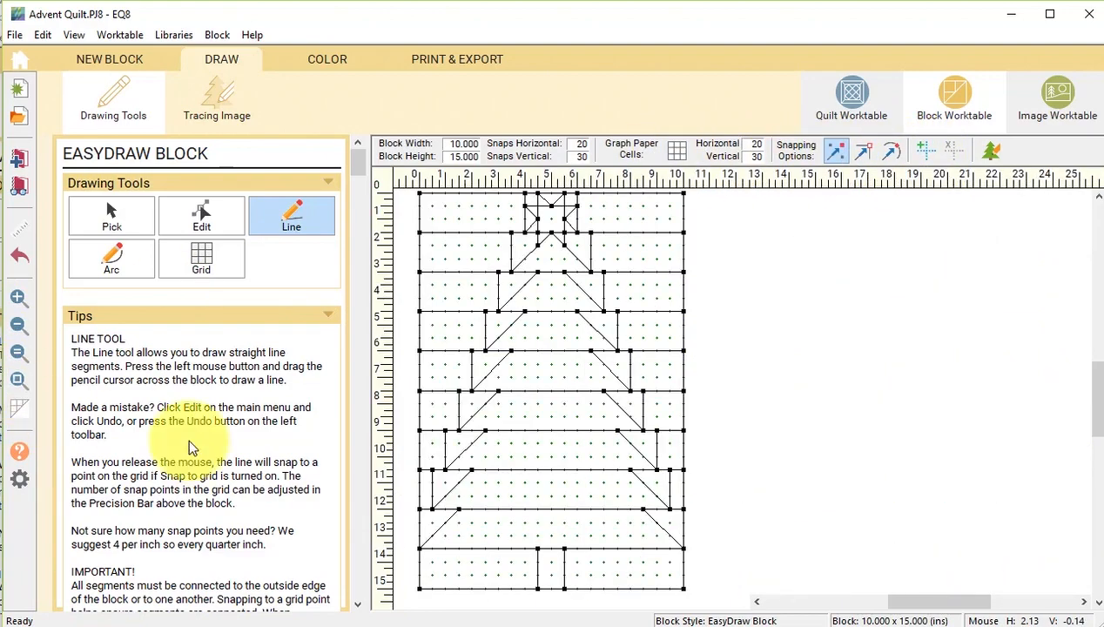
left_click(331, 61)
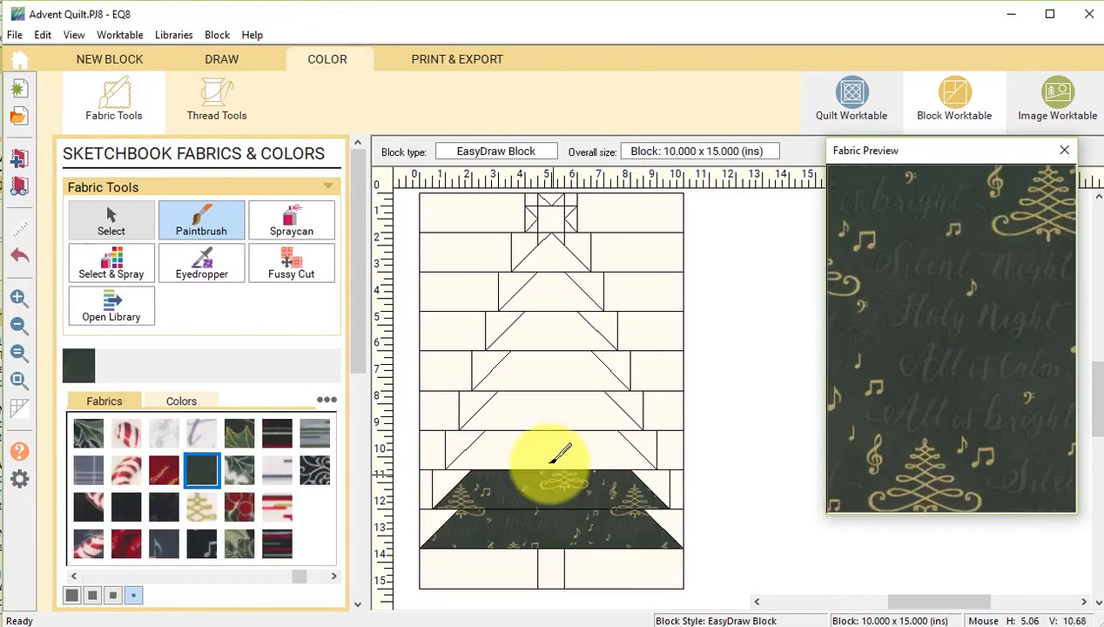
left_click(206, 514)
- Paint the star patches with the gold scroll fabric and the tree trunk with the speckled dark brown fabric
left_click_drag(240, 575, 236, 575)
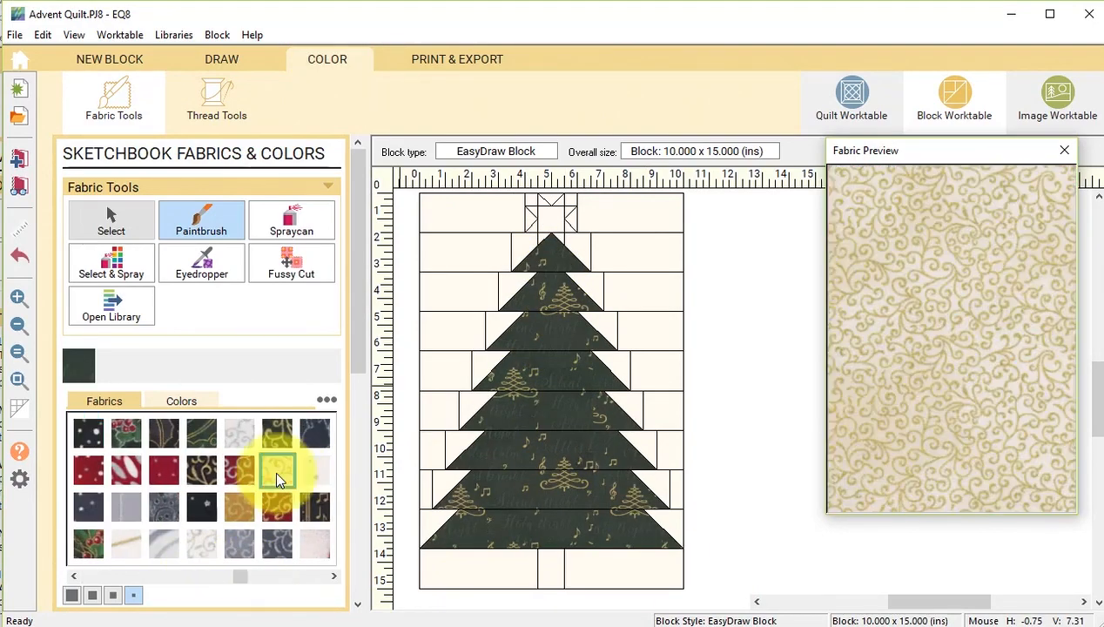
left_click(240, 507)
left_click(553, 218)
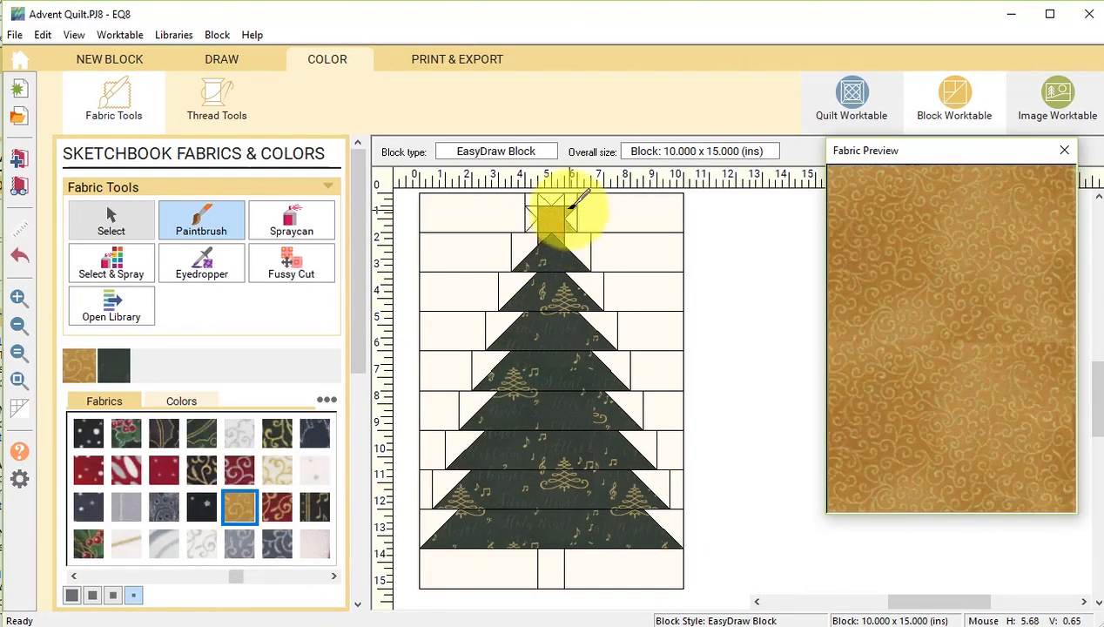
mouse_move(234, 575)
left_mouse_down()
mouse_move(122, 573)
mouse_move(283, 576)
left_mouse_up()
left_click(239, 543)
left_click(551, 570)
- Fill the background patches around the tree and star with the cream and gold Cardinal Carols fabric using the Spraycan
left_click(168, 483)
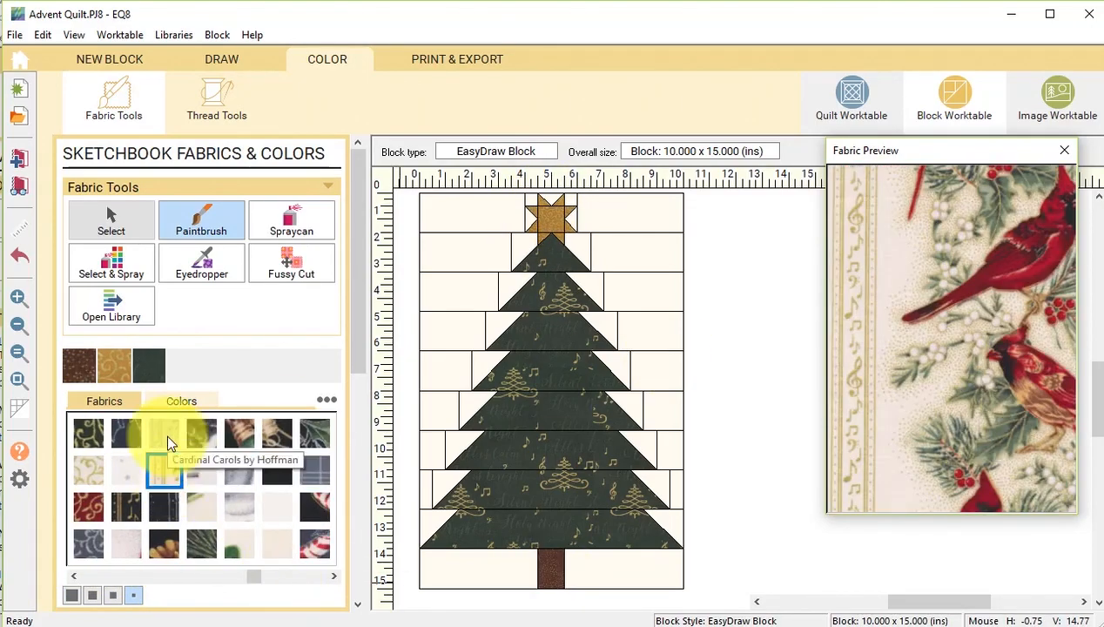
left_click(166, 433)
left_click(291, 219)
left_click(455, 259)
- Fussy cut the green fabric in the branch rows so the gold tree motifs sit well within the patches
left_click(291, 263)
left_click_drag(539, 298, 530, 296)
left_click_drag(576, 318, 590, 344)
left_click_drag(527, 383, 581, 429)
left_click_drag(568, 487, 499, 425)
left_click_drag(559, 533, 683, 551)
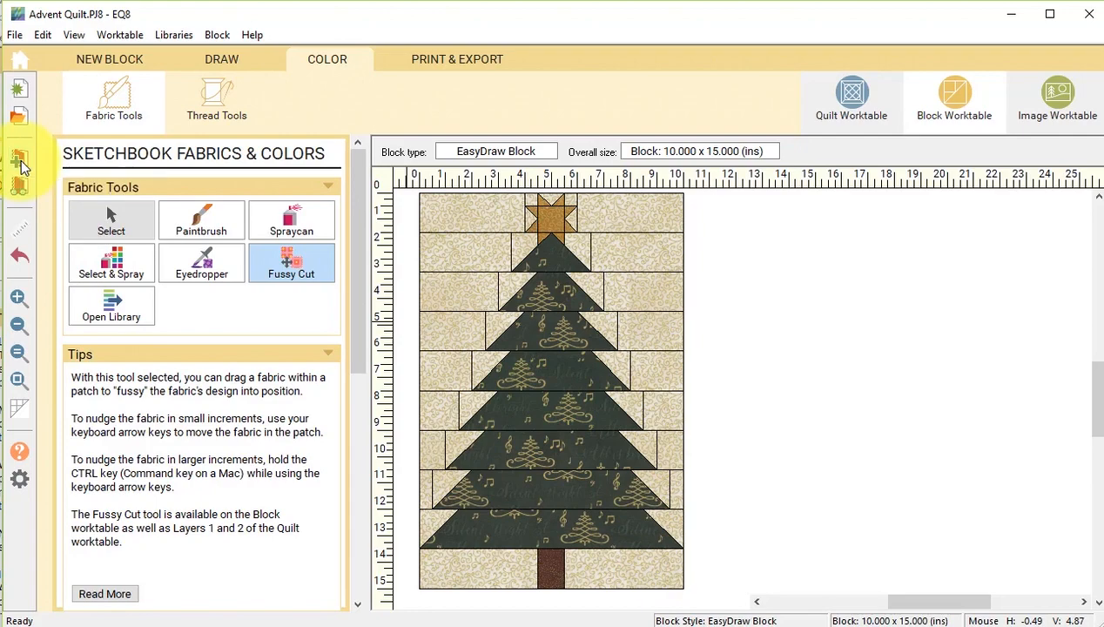
- Start a horizontal-layout quilt from scratch with 1 block horizontally and 1 block vertically
left_click(21, 63)
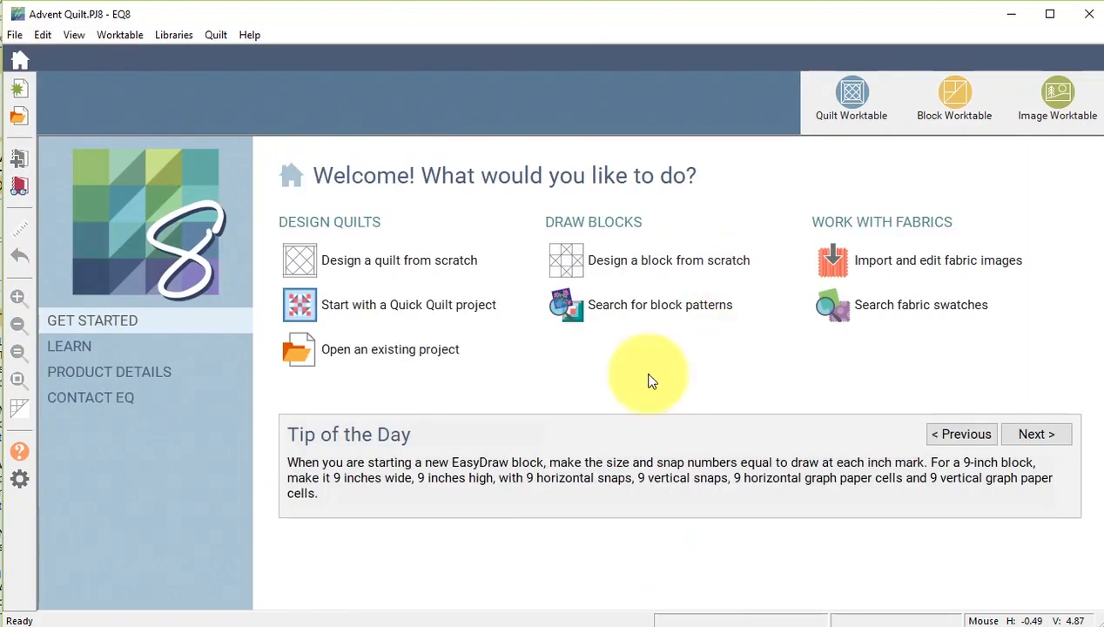
left_click(437, 265)
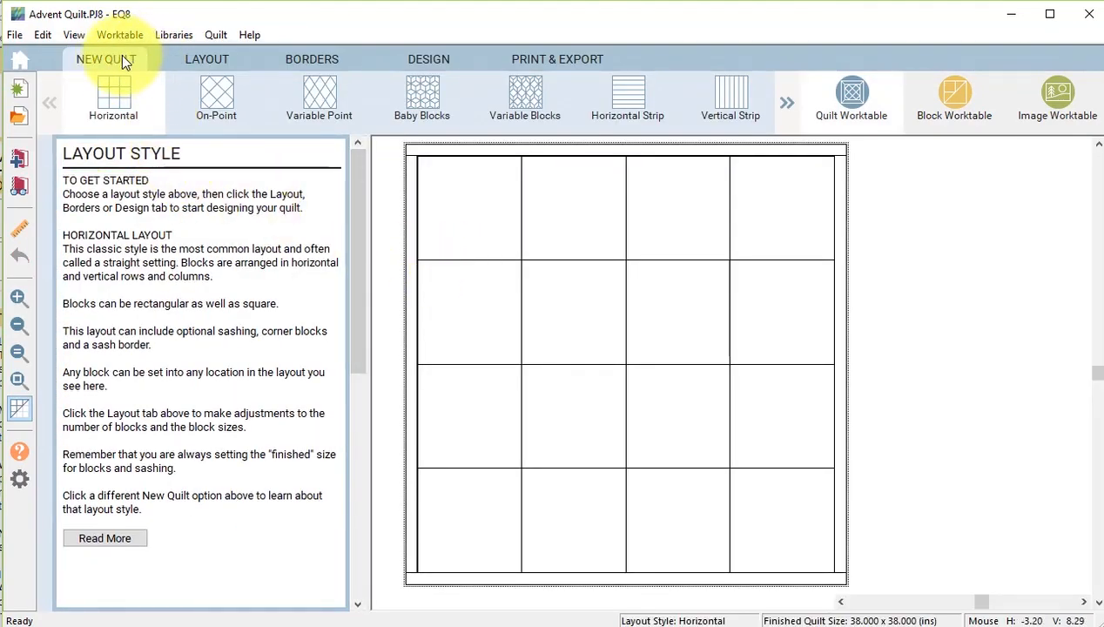
left_click(215, 63)
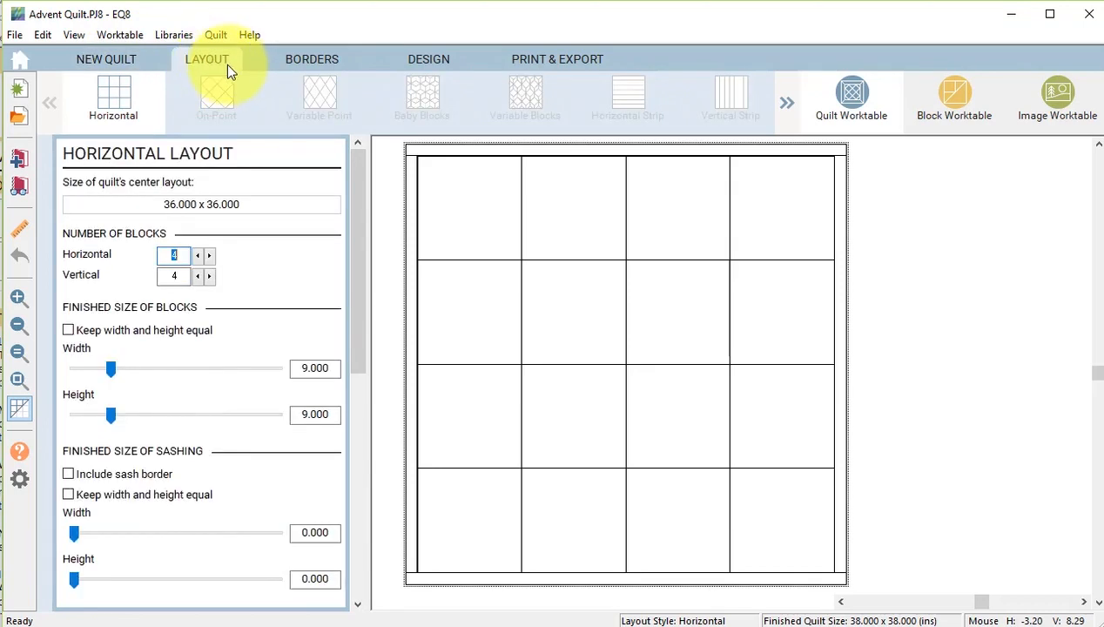
left_click(197, 255)
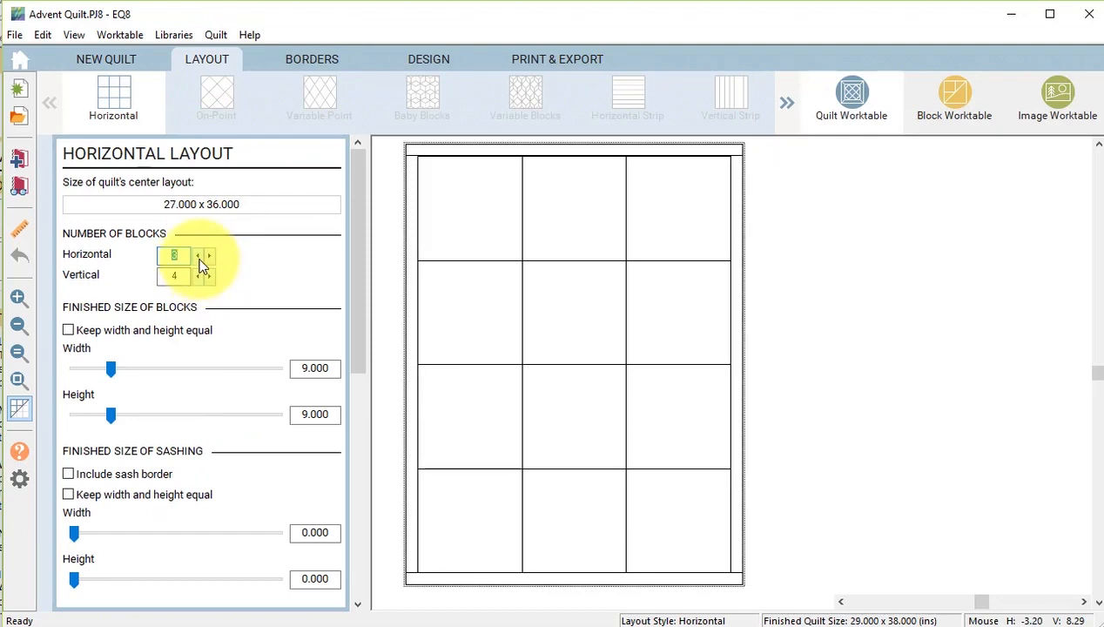
left_click(198, 255)
left_click(197, 255)
left_click(197, 276)
left_click(198, 276)
left_click(198, 276)
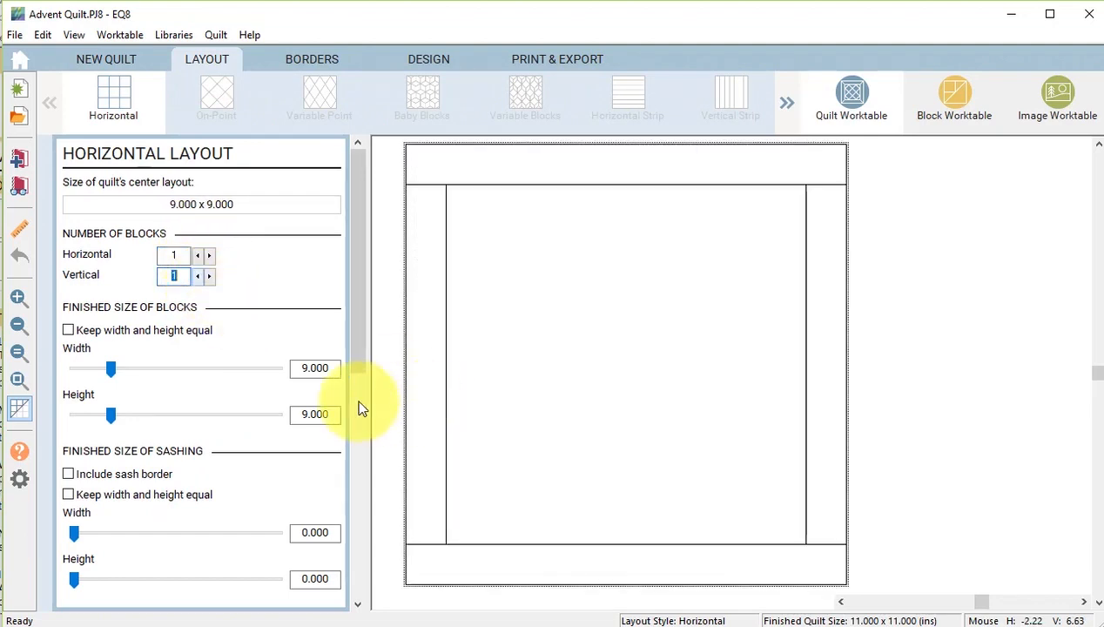
- Set the finished block width to 40 inches and try a block height of 60 inches
double_click(300, 368)
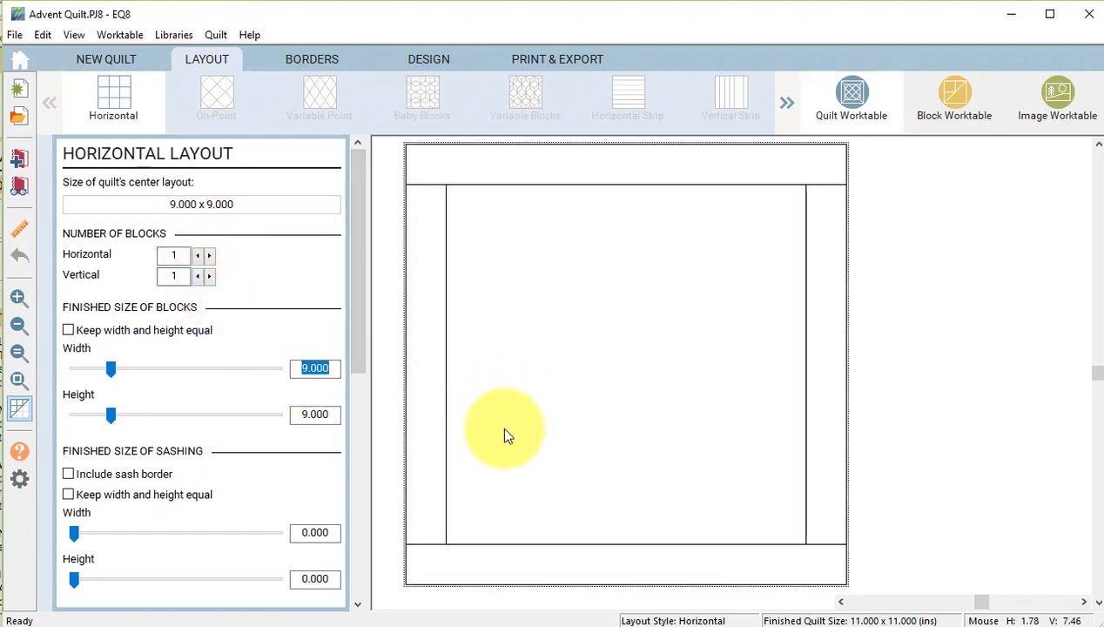
type("40")
key("Tab")
type("60")
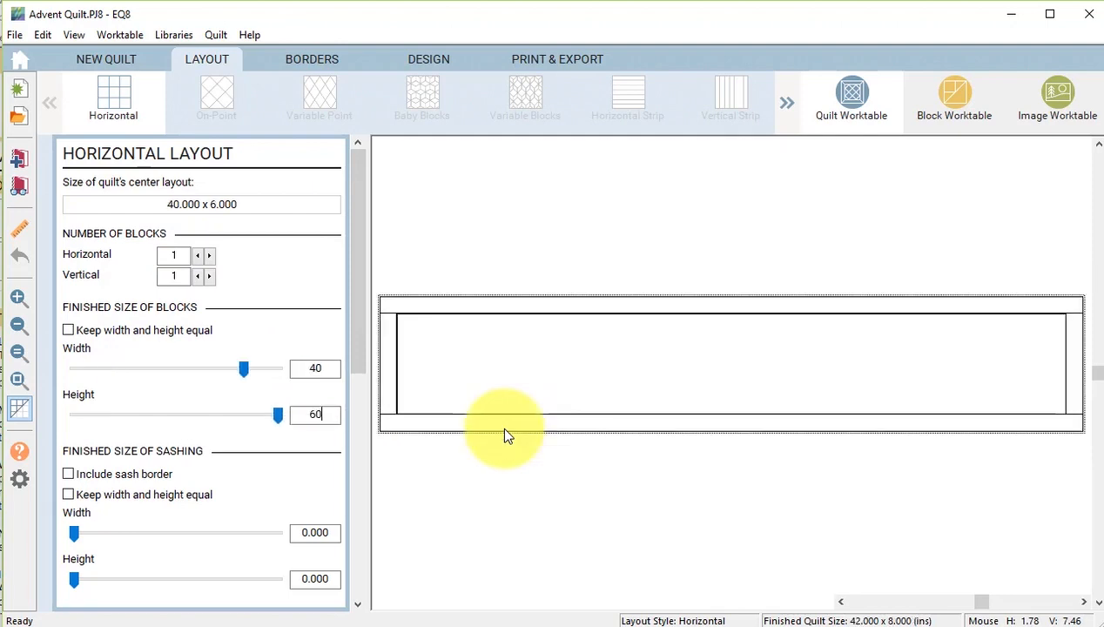
key("Tab")
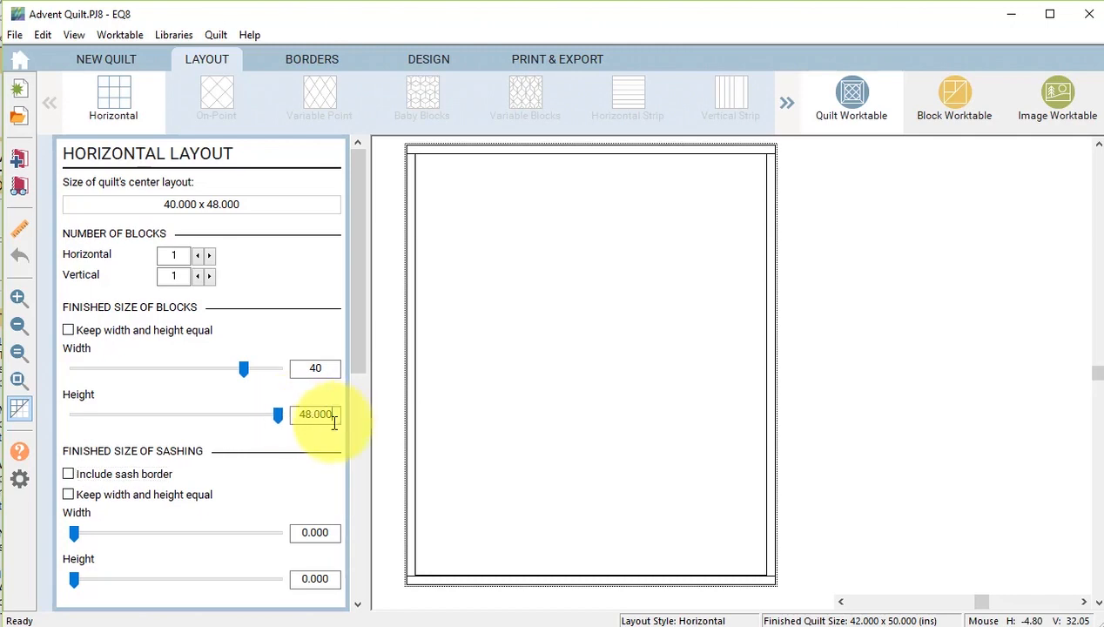
- Set the maximum block size for all layout styles to 60, and set the finished block height to 60 inches
left_click(21, 484)
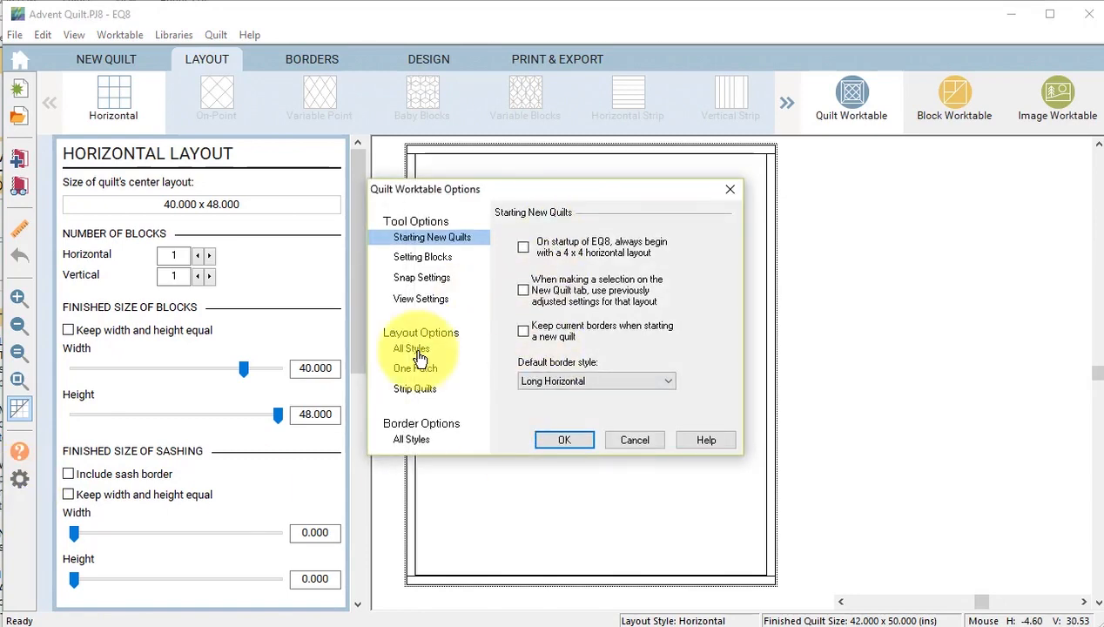
left_click(423, 356)
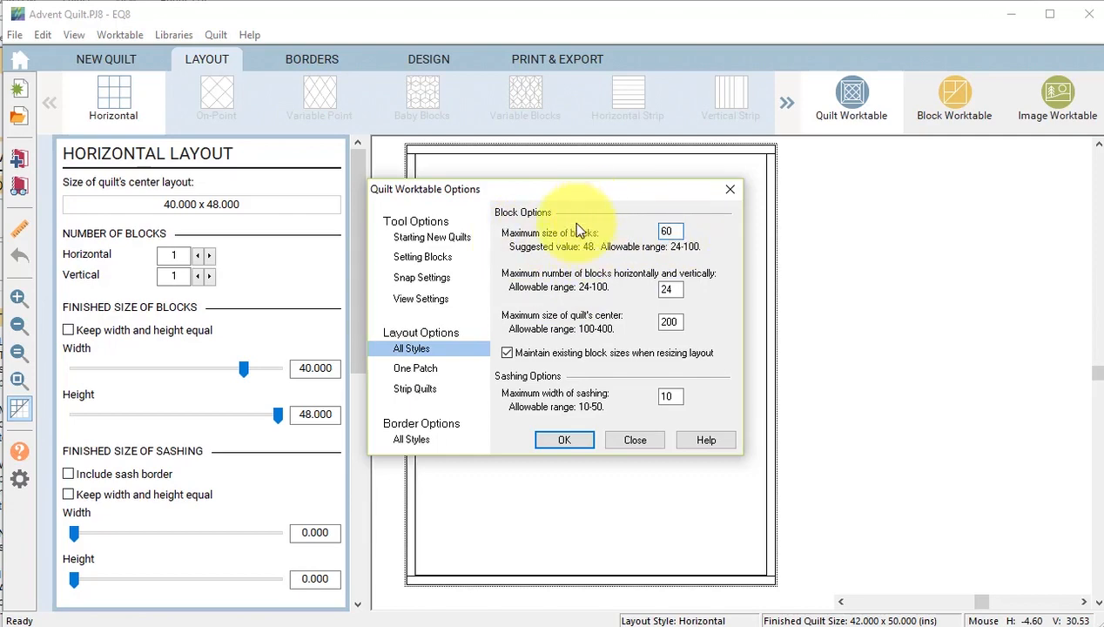
left_click(561, 437)
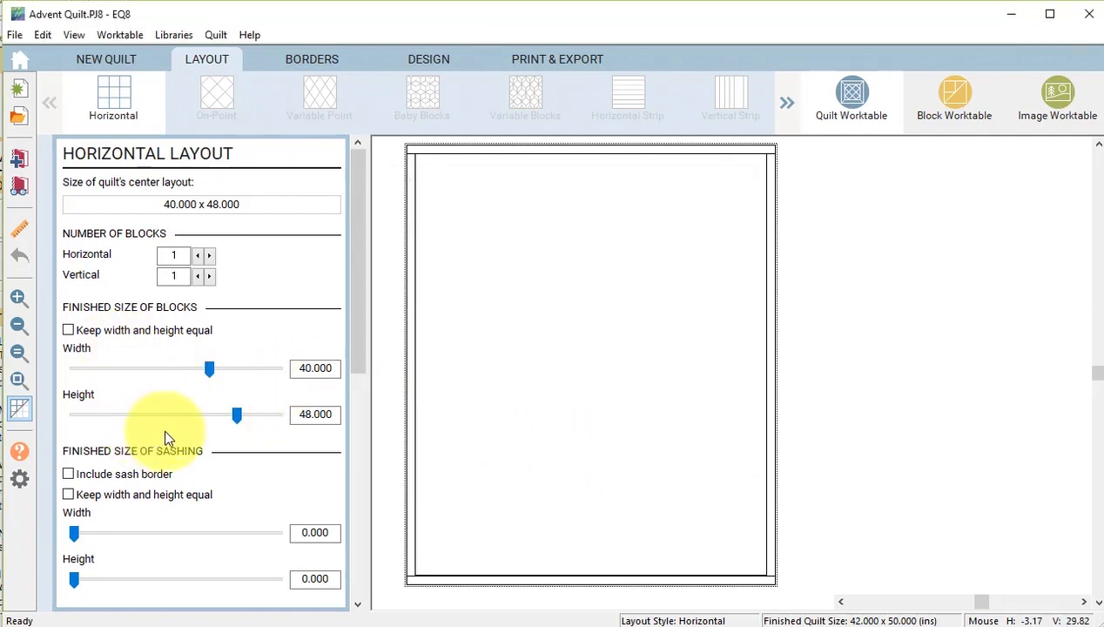
double_click(295, 412)
type("60")
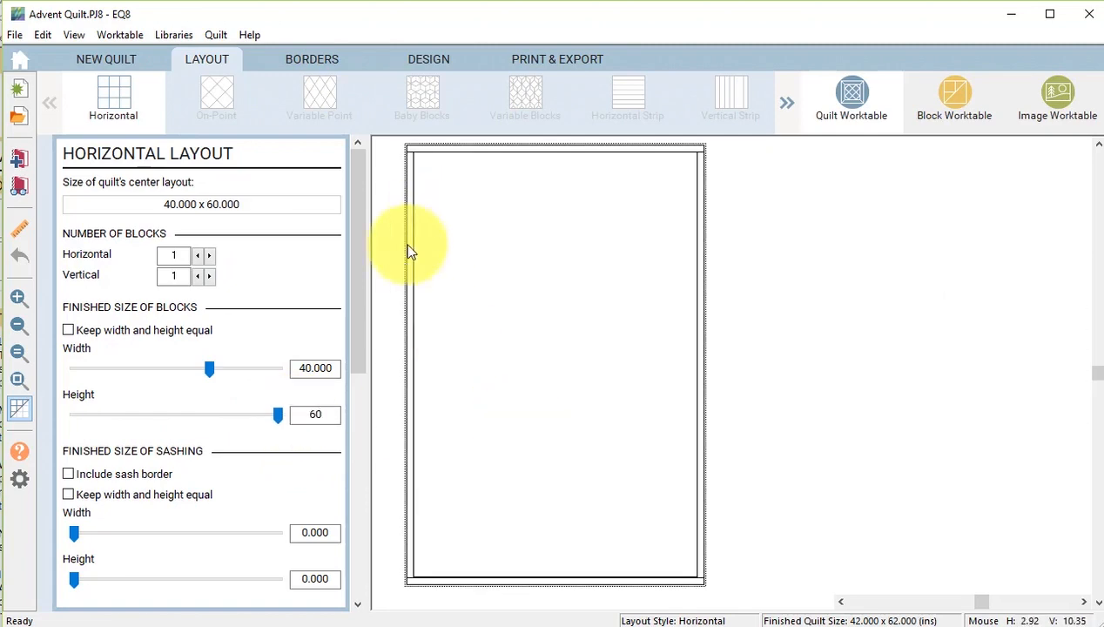
- Add a second Long Horizontal border around the quilt and make it 4 inches wide on all sides
left_click(311, 62)
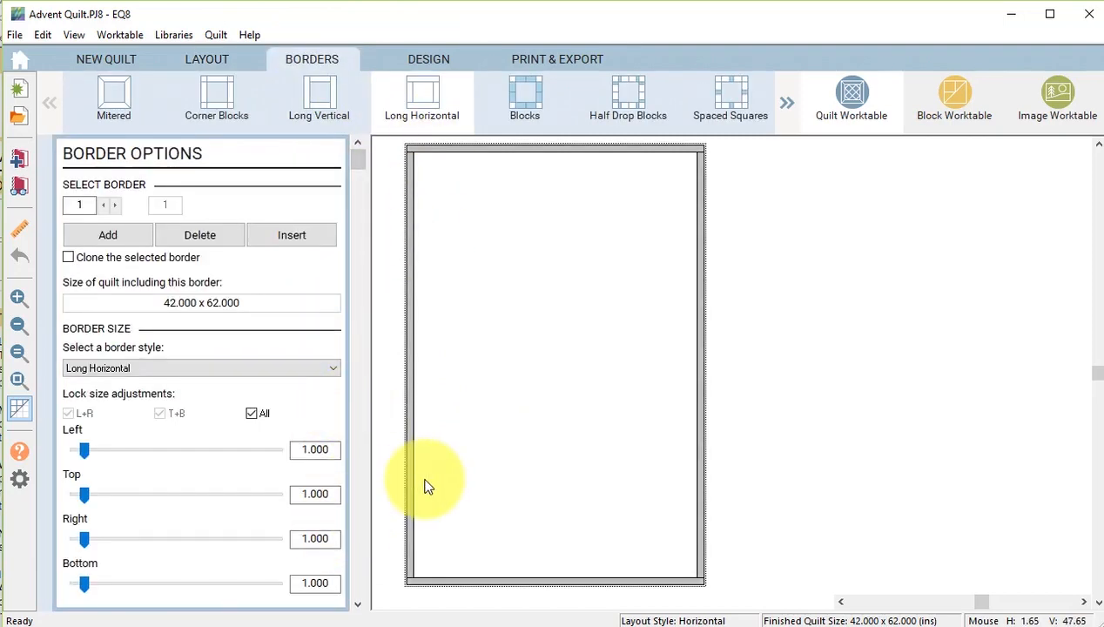
left_click(104, 232)
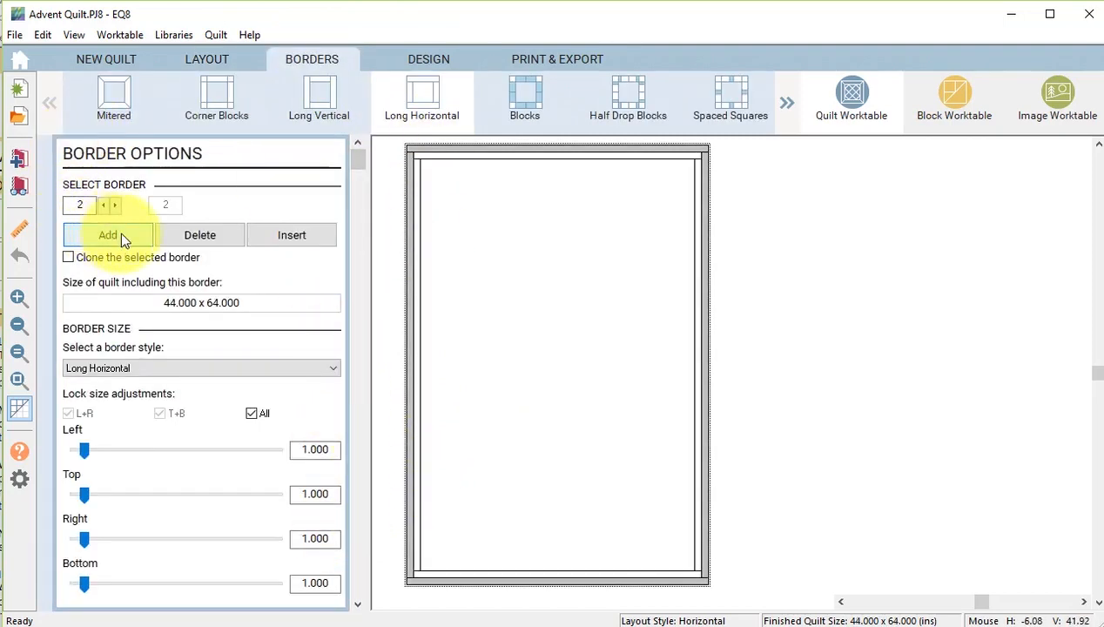
double_click(303, 449)
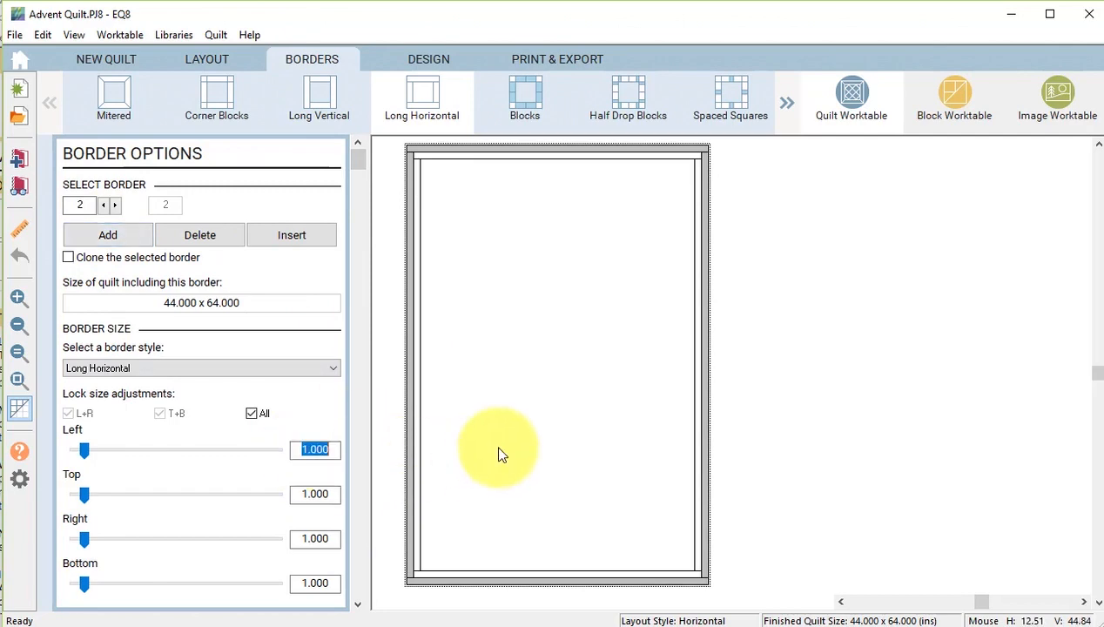
type("4")
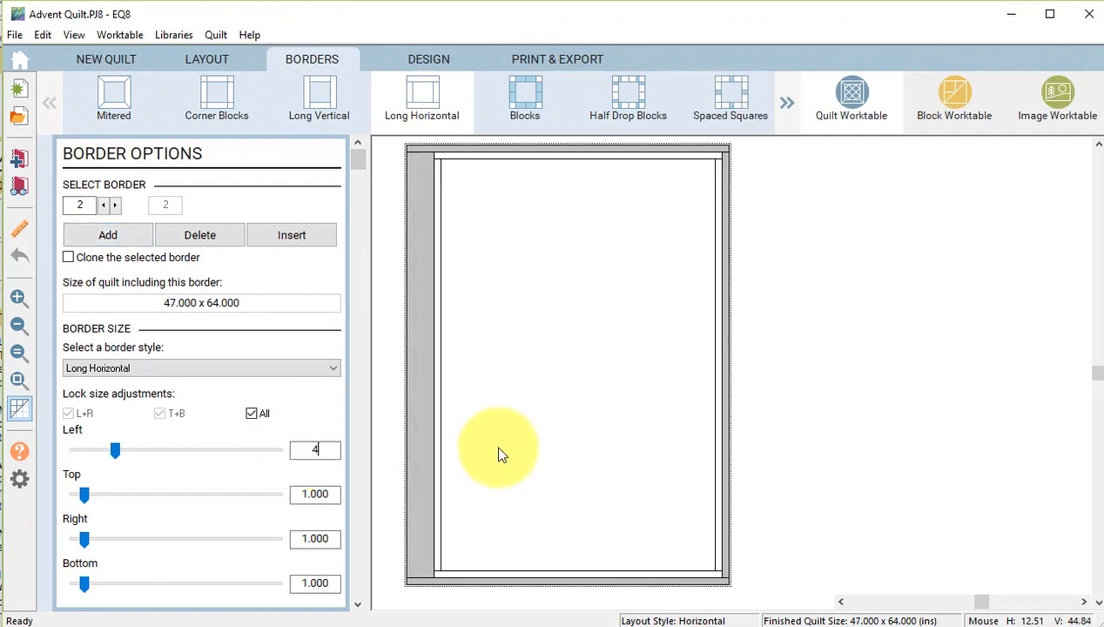
left_click(115, 449)
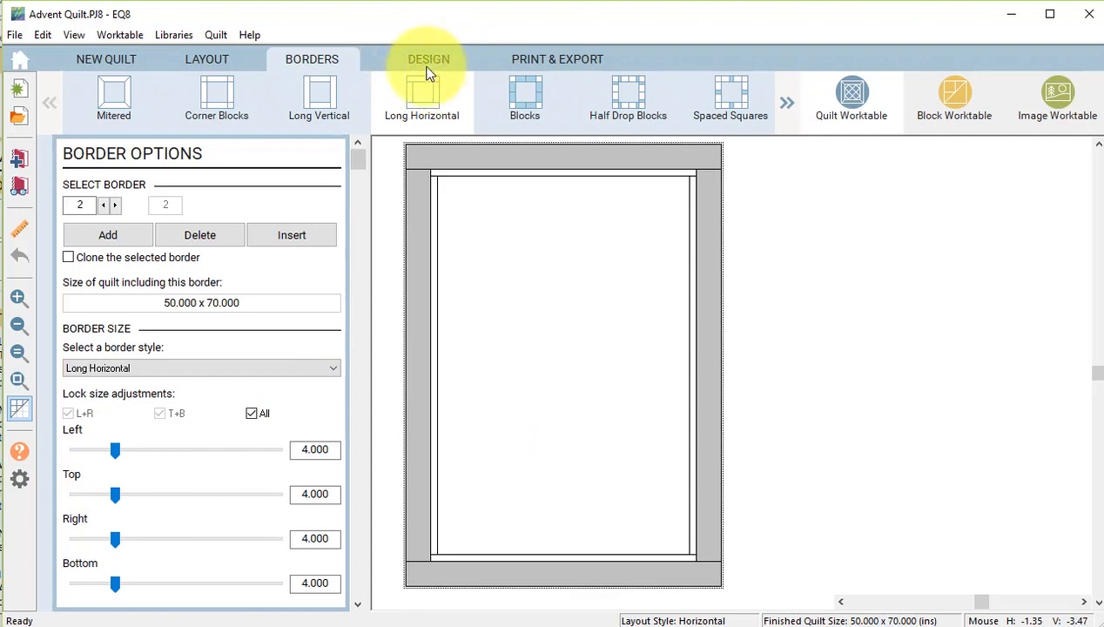
- Set the colored Christmas tree block from the sketchbook into the quilt center on Layer 1
left_click(432, 62)
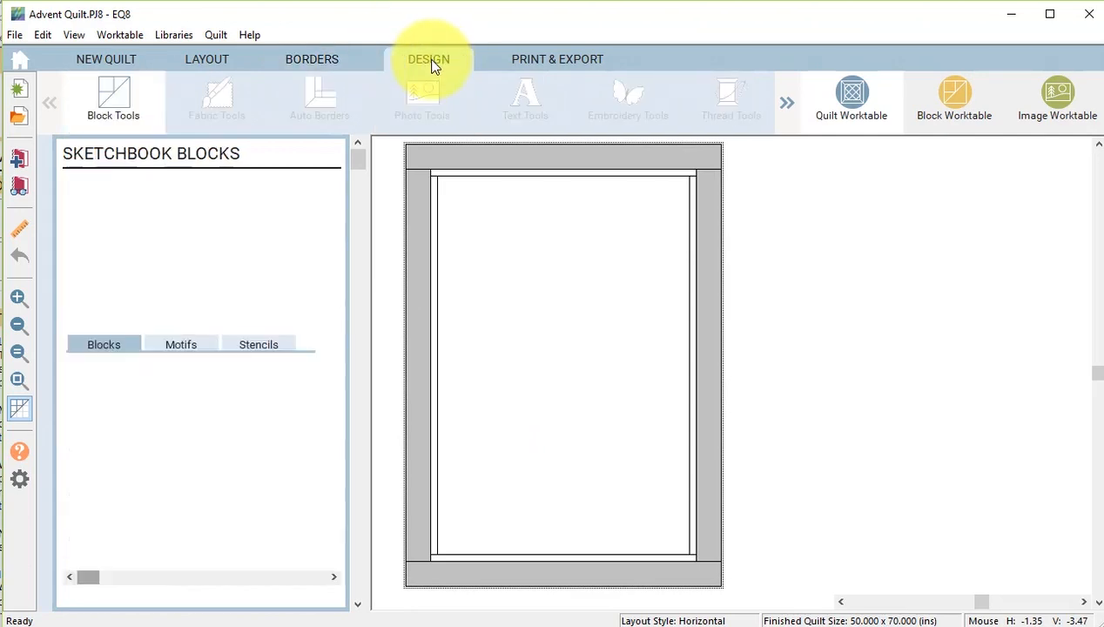
left_click(113, 215)
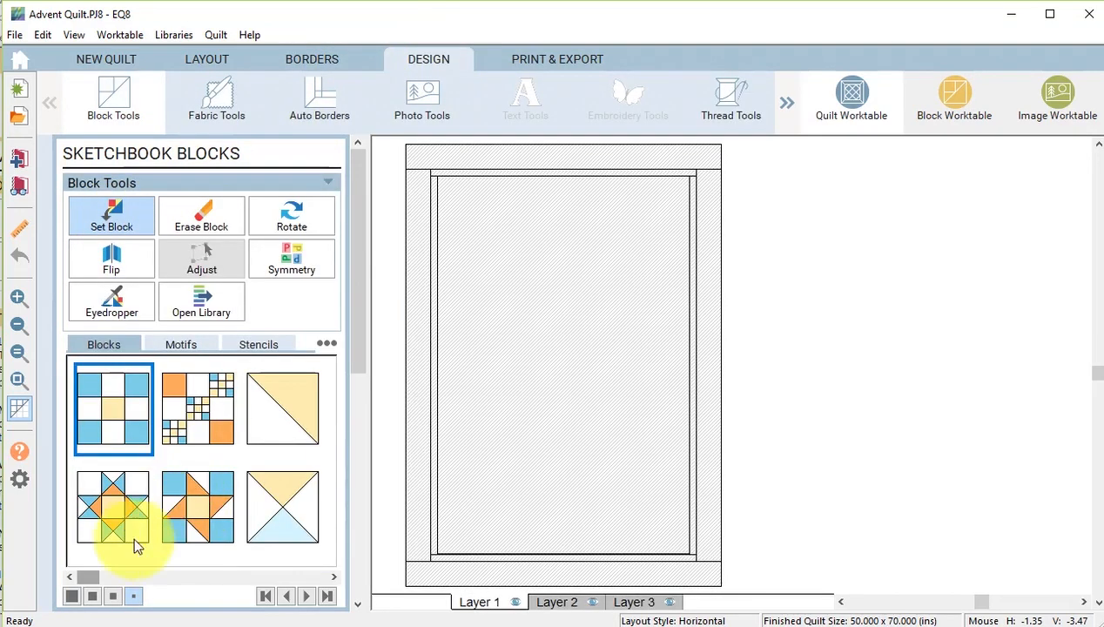
left_click_drag(85, 579, 336, 574)
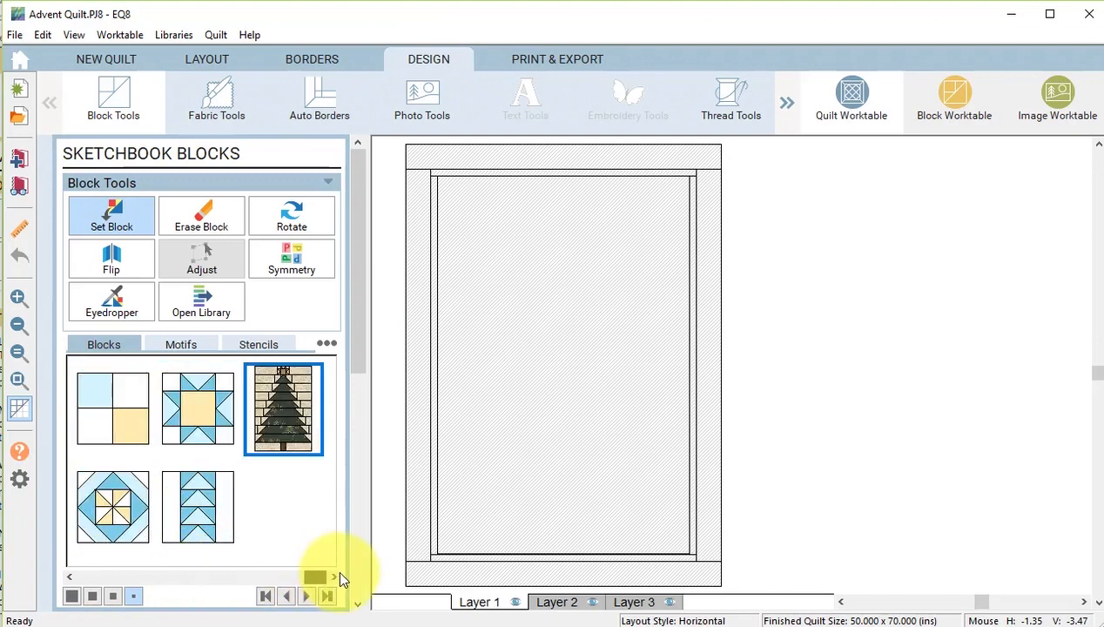
left_click(293, 425)
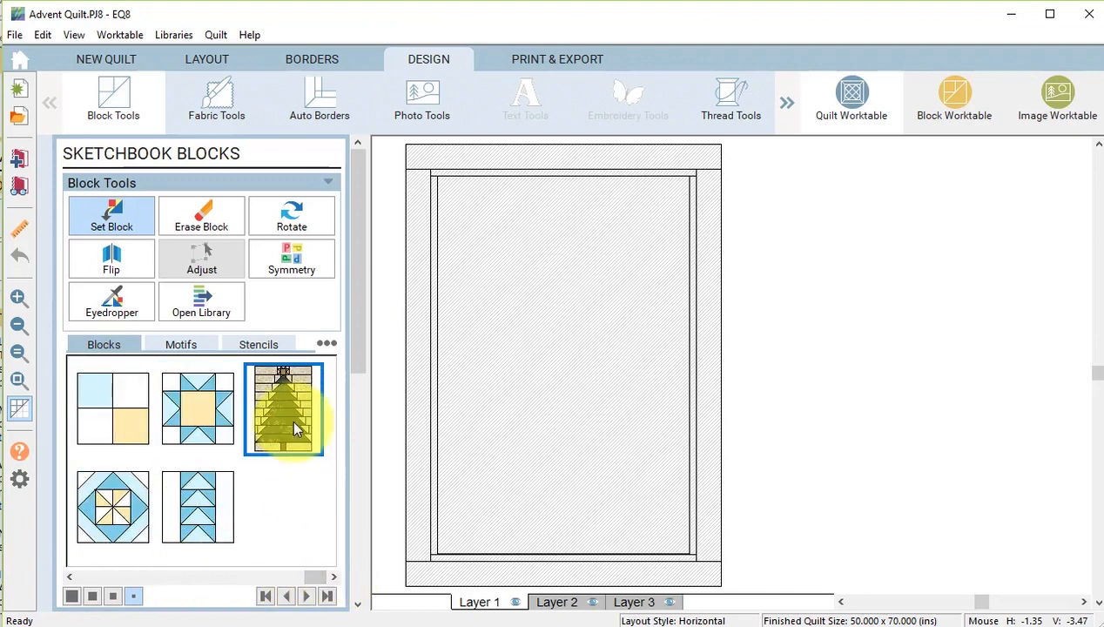
left_click(583, 291)
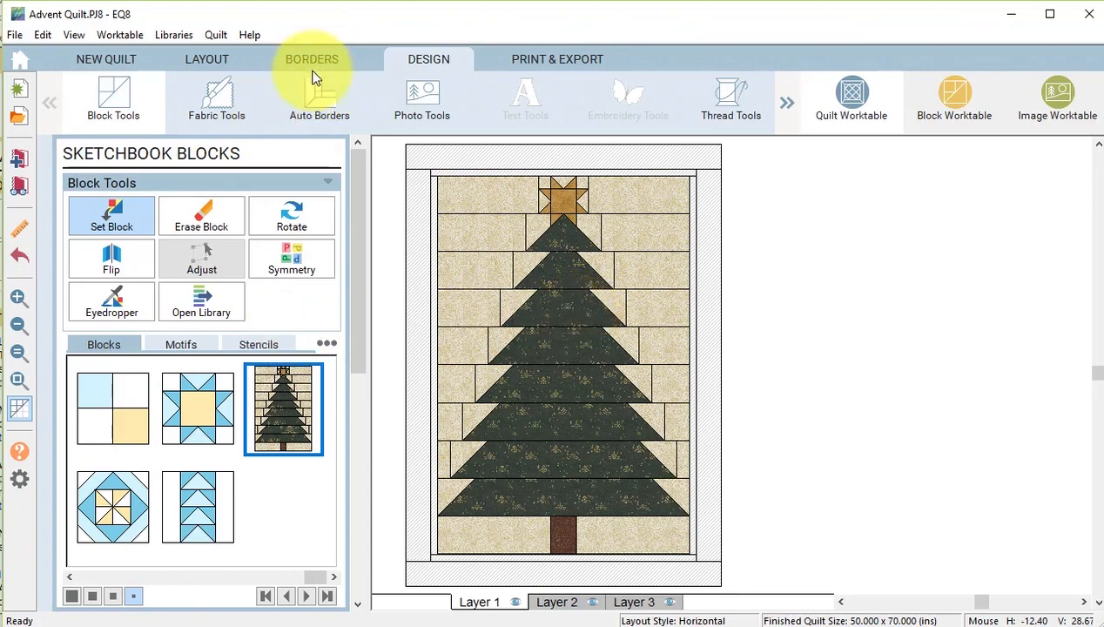
- Paint the narrow inner border with the red rose fabric and the wide outer border with the green holly fabric
left_click(218, 109)
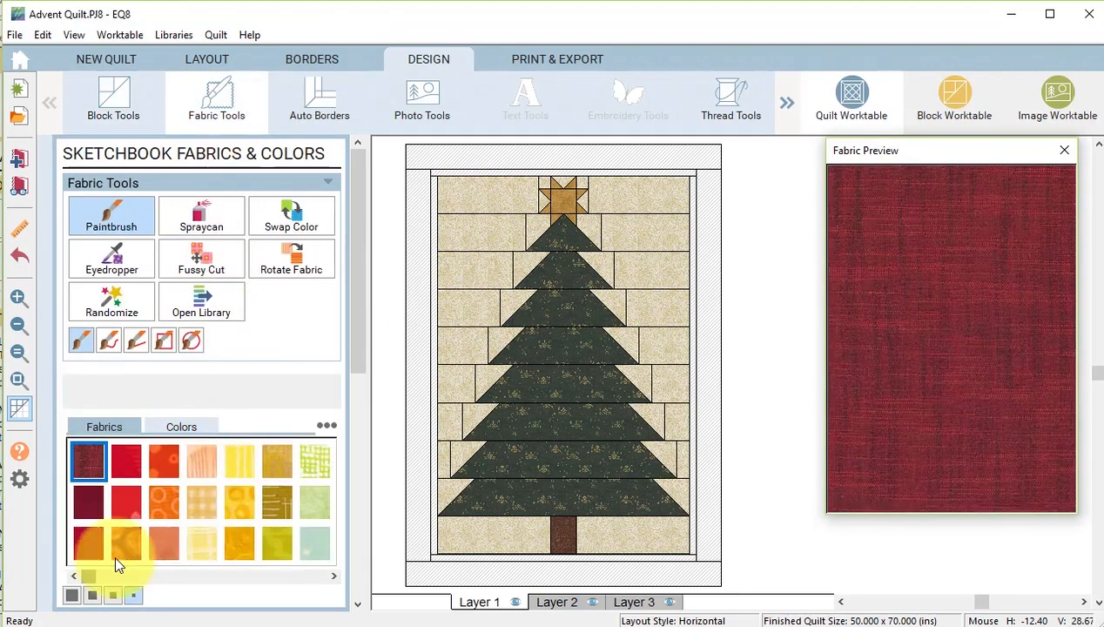
left_click(120, 547)
left_click(693, 287)
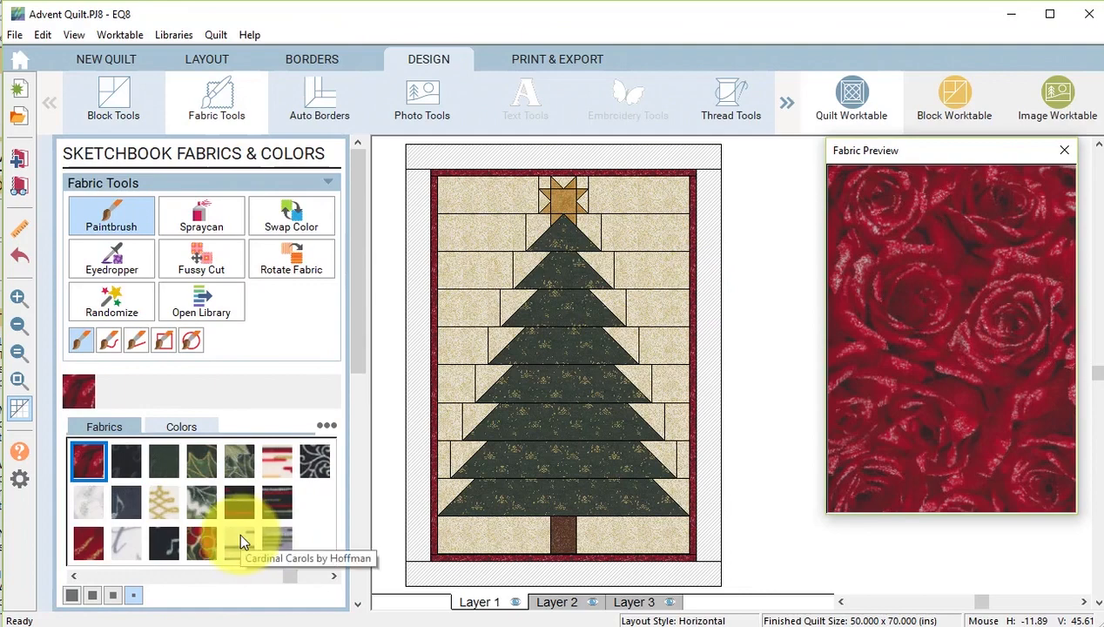
left_click(205, 463)
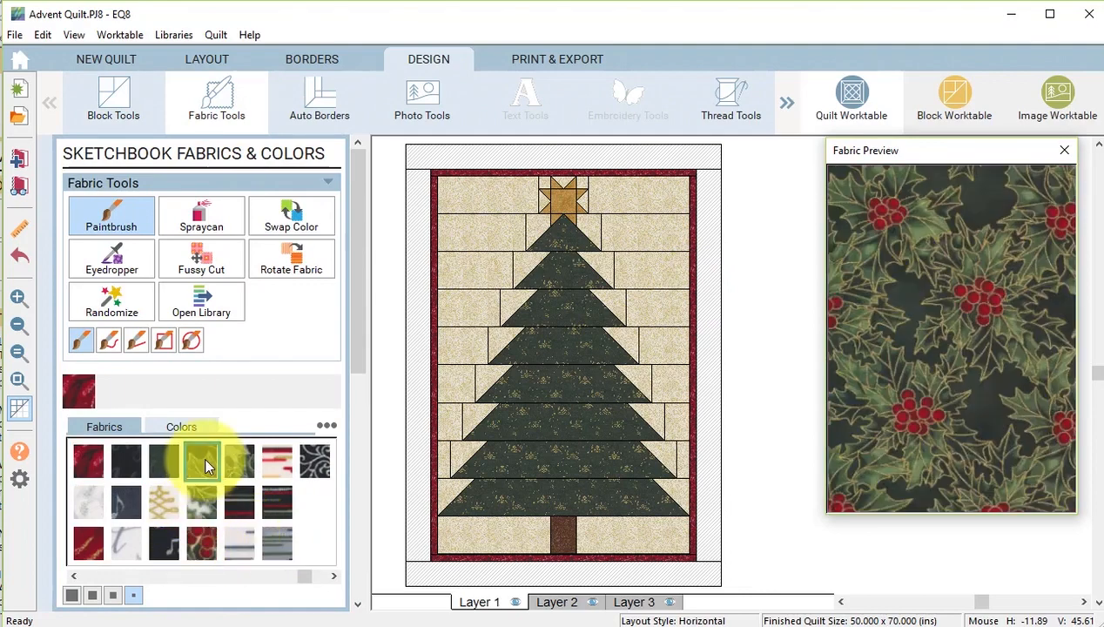
left_click(710, 335)
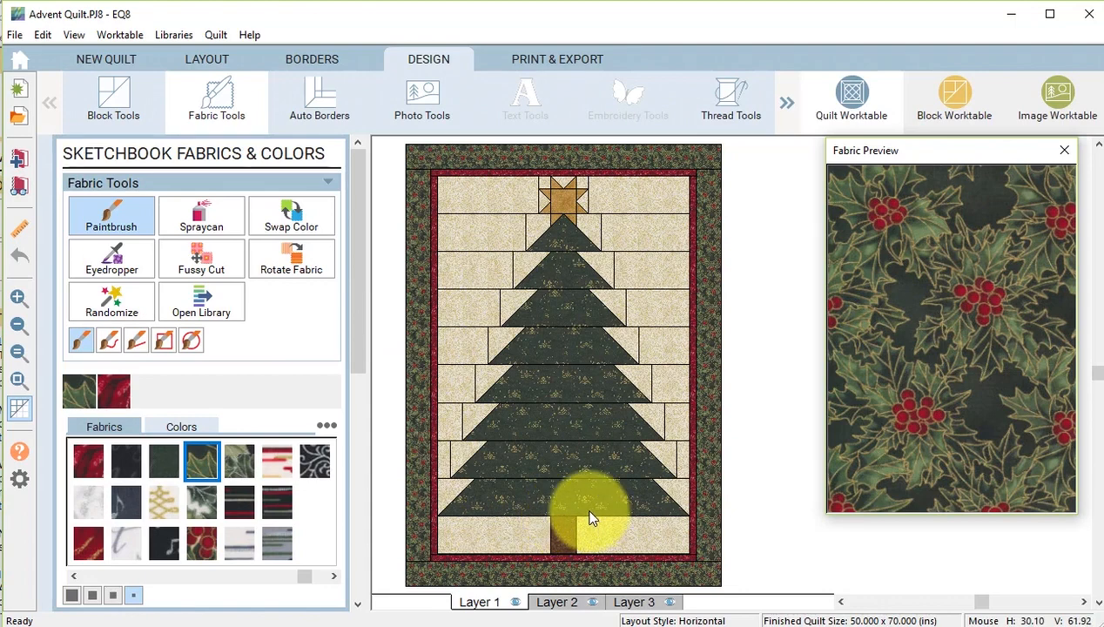
- Set the Variable Star block on Layer 2 and move it onto the tree's lowest tier at X 5, Y 49
left_click(107, 102)
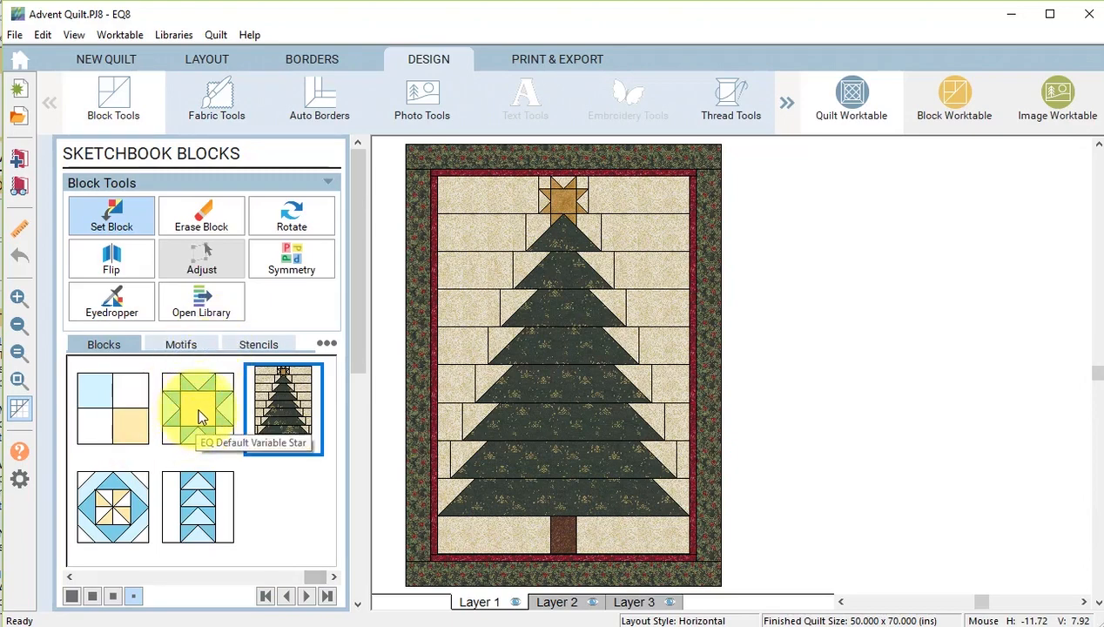
left_click(560, 603)
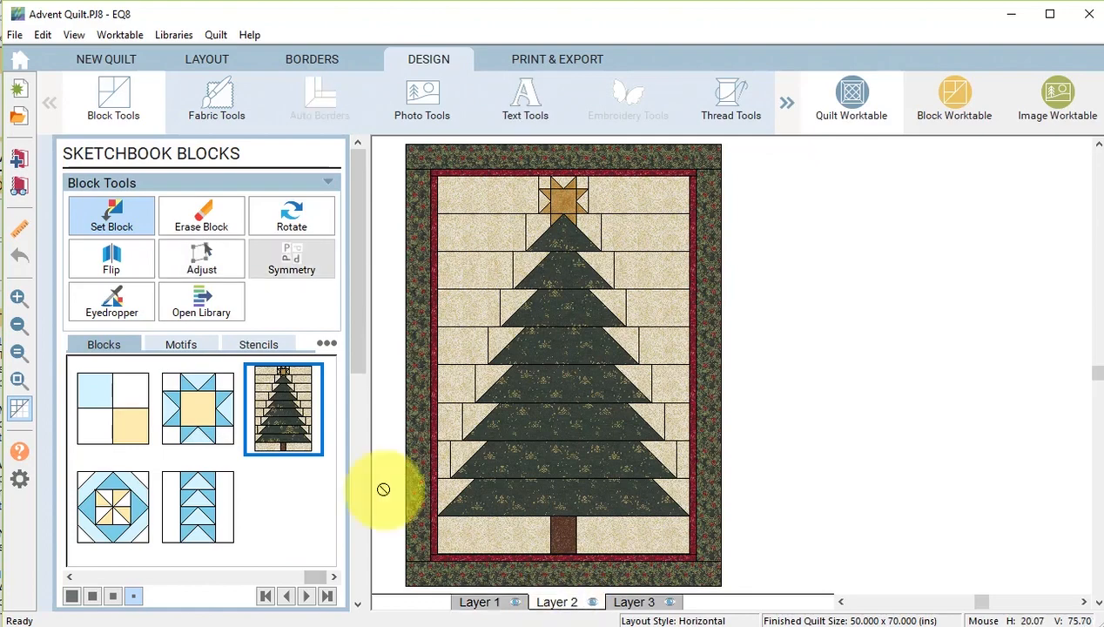
left_click(199, 419)
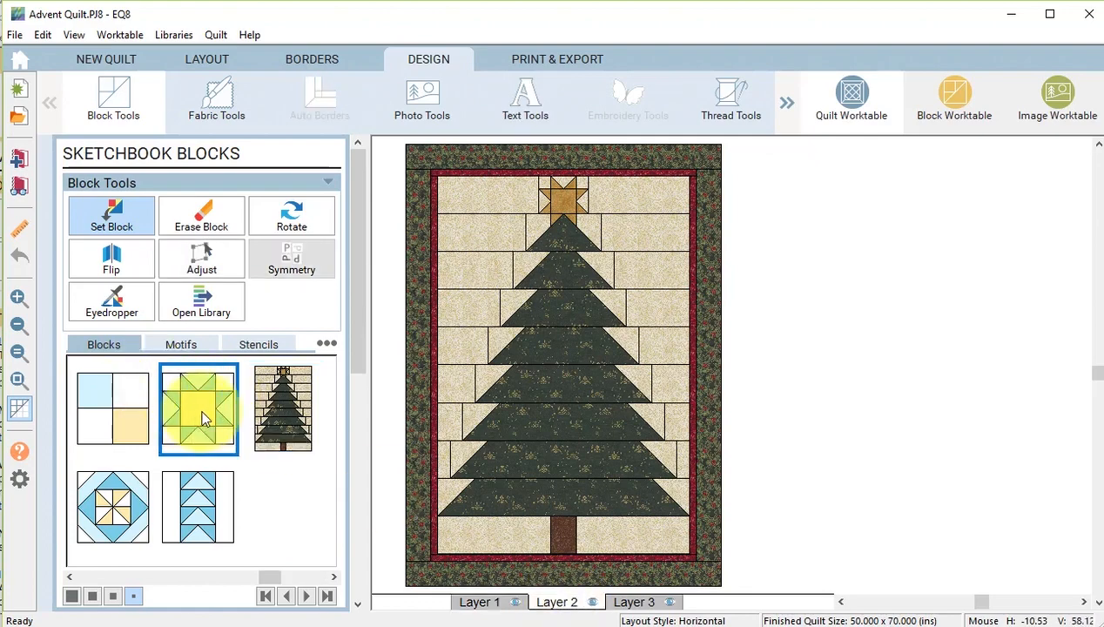
left_click(495, 448)
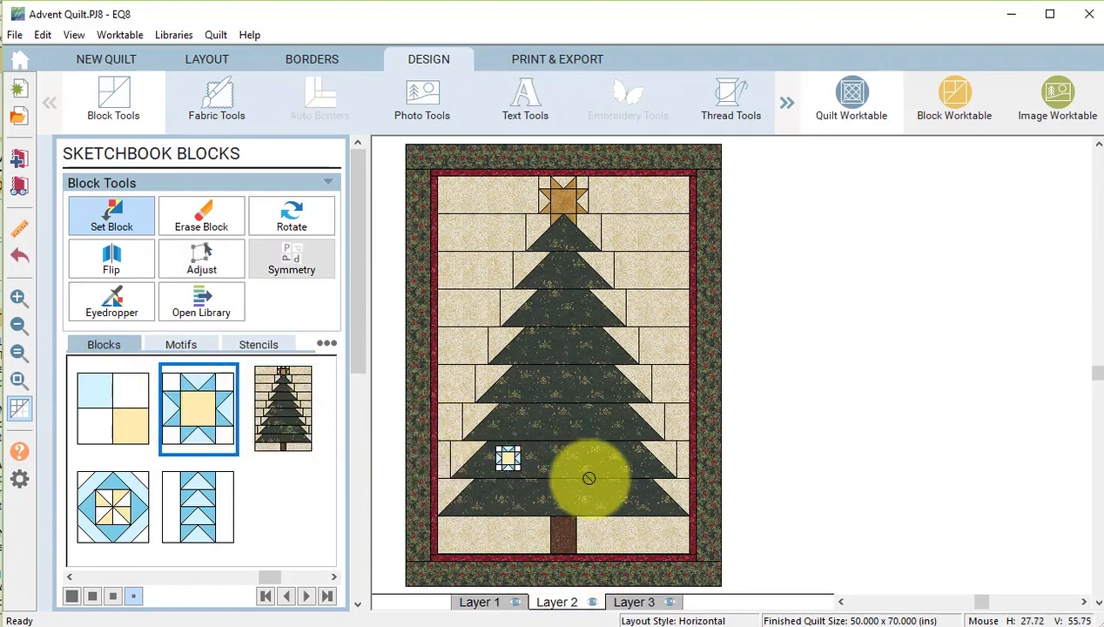
left_click(212, 267)
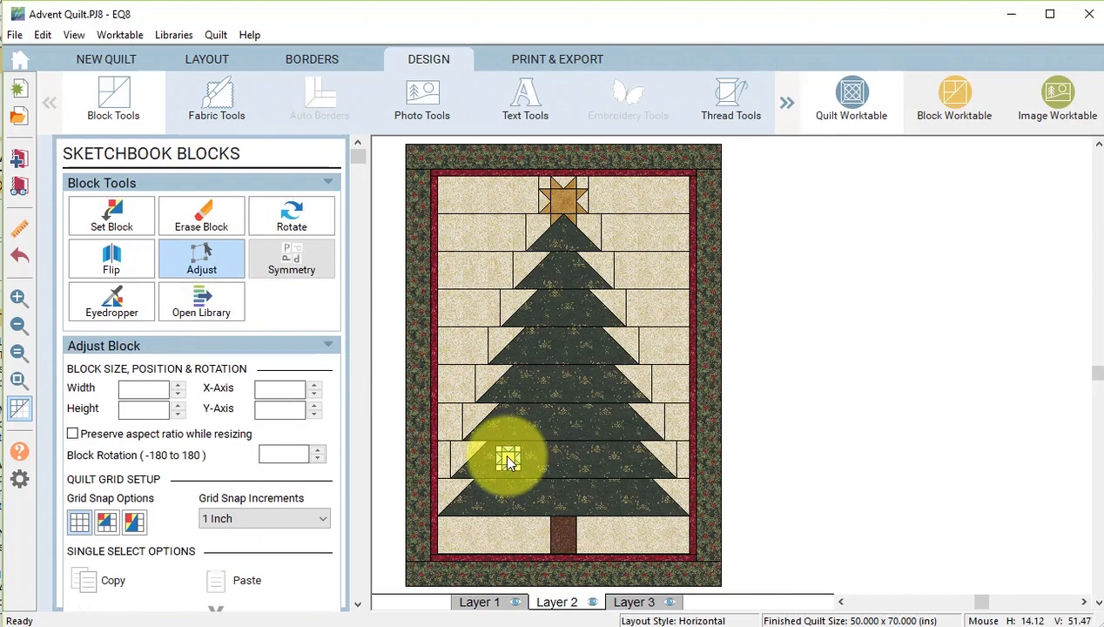
left_click(507, 457)
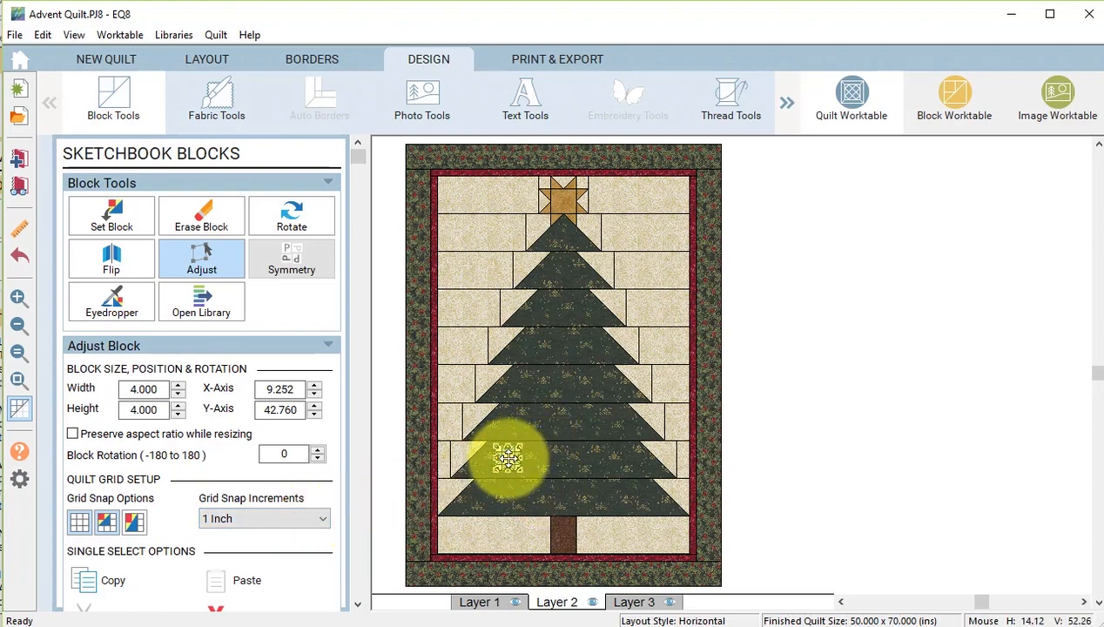
left_click_drag(507, 457, 481, 498)
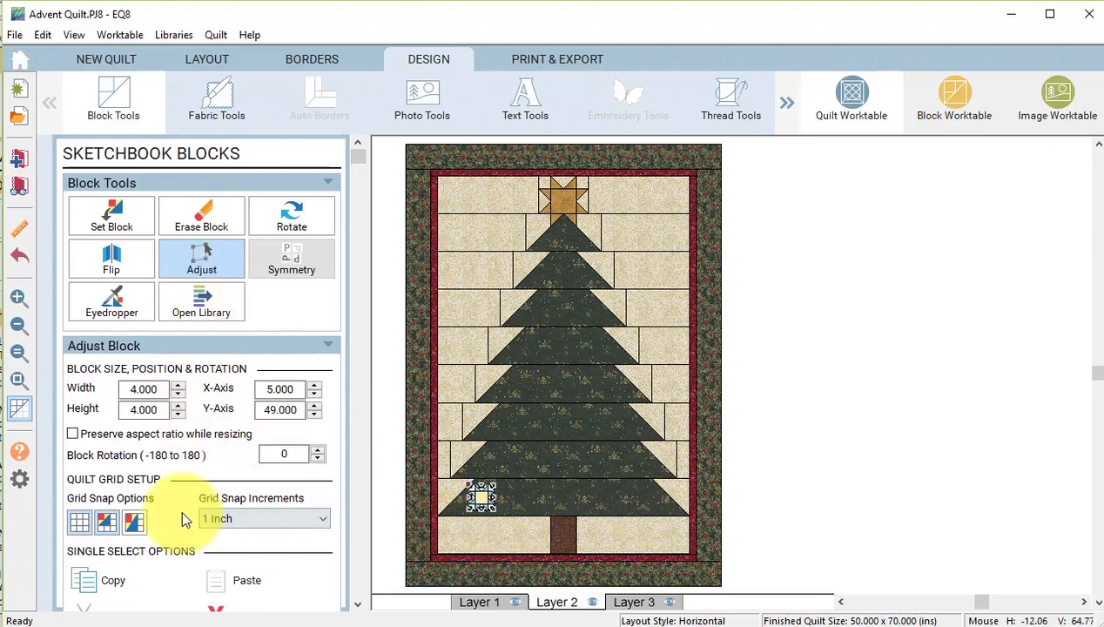
- Copy the star block, set the grid snap increment to 1/2 inch, and arrange five star blocks in a row across the lowest tree tier
left_click(91, 588)
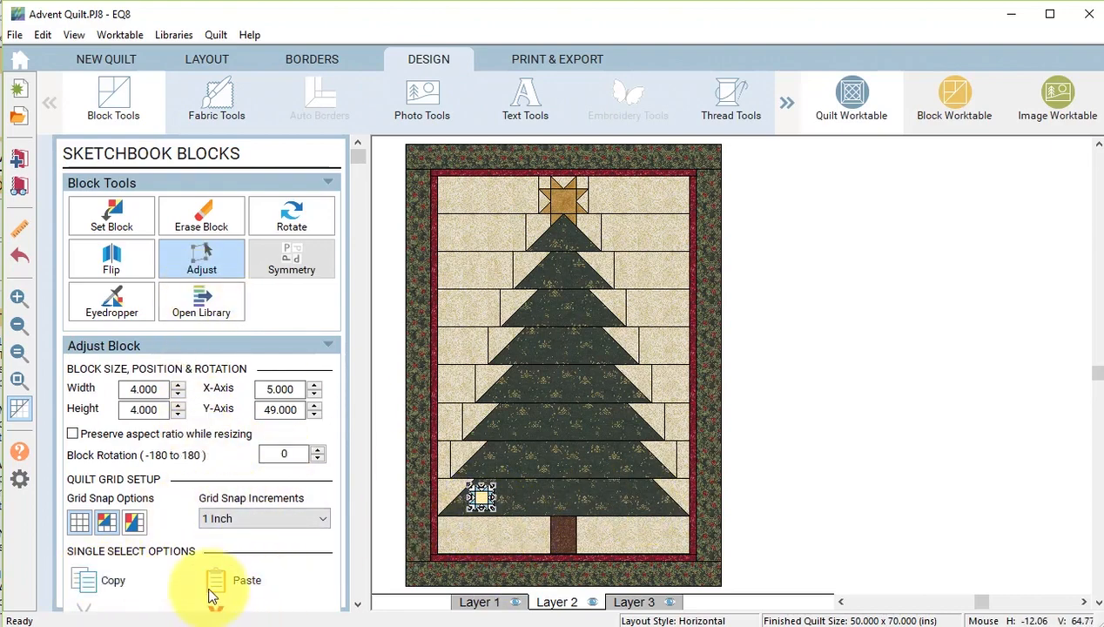
left_click(259, 588)
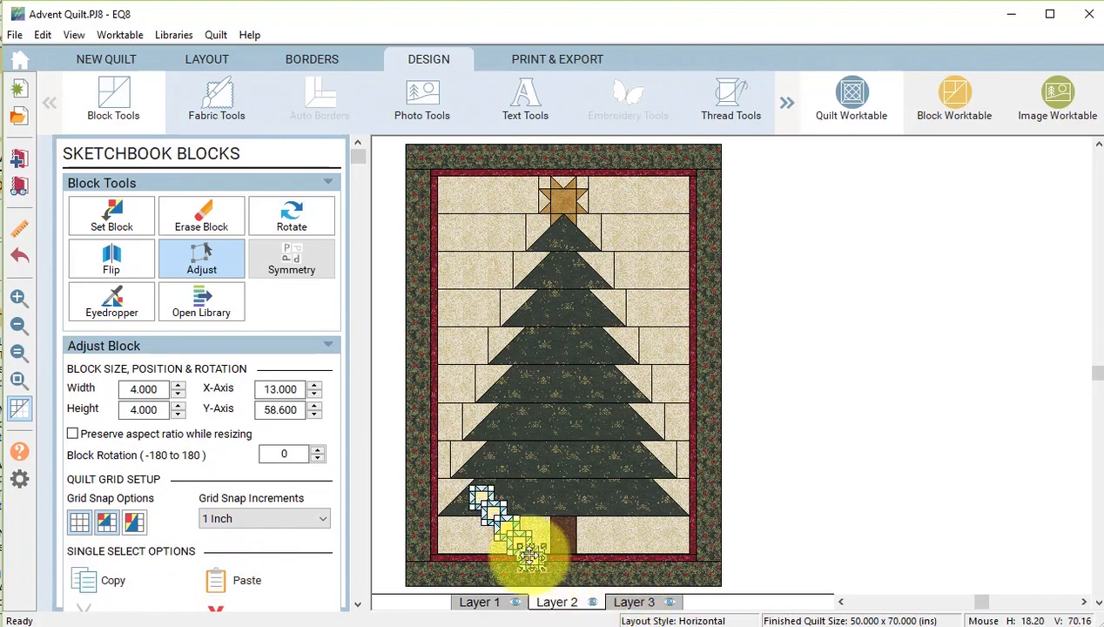
left_click_drag(517, 543, 643, 497)
left_click_drag(517, 530, 601, 494)
left_click_drag(506, 528, 607, 500)
left_click_drag(485, 510, 513, 493)
left_click(622, 528)
left_click(516, 490)
left_click(306, 520)
left_click(253, 547)
left_click_drag(609, 495, 606, 500)
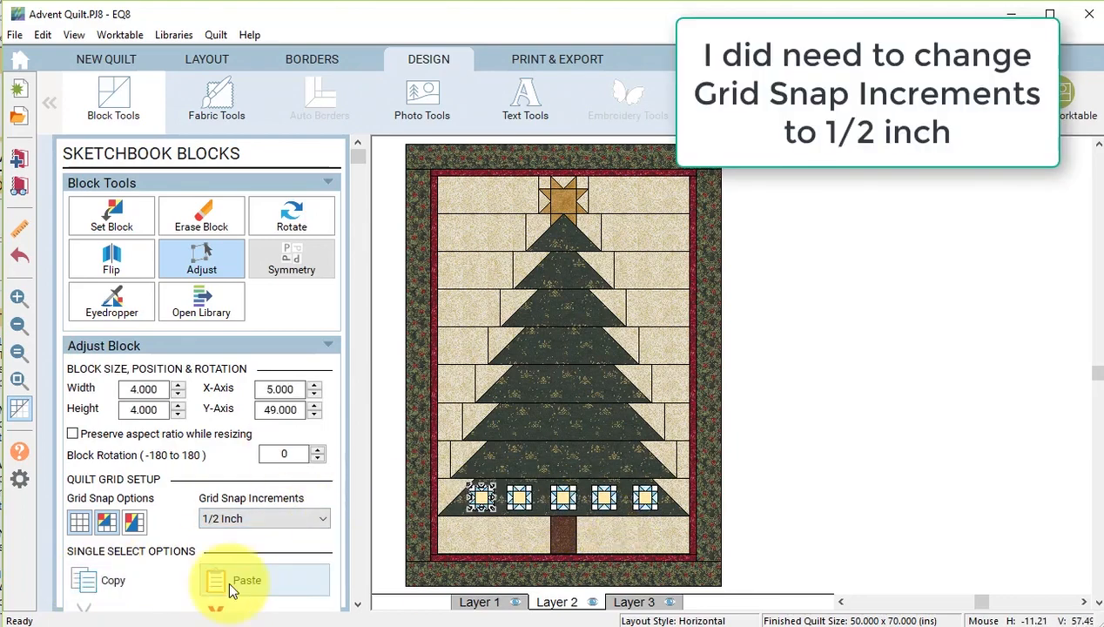
- Paste more copies of the star block and line up five of them across the second tier from the base
left_click(227, 578)
left_click_drag(545, 580, 625, 459)
left_click_drag(530, 555, 559, 460)
left_click_drag(492, 462, 493, 459)
left_click_drag(507, 528, 597, 460)
left_click(711, 467)
left_click(596, 460)
left_click(784, 463)
- Paste four more star blocks and space them in a row across the third tier from the base
key("ctrl+v")
key("ctrl+v")
key("ctrl+v")
key("ctrl+v")
left_click_drag(544, 513, 579, 422)
left_click_drag(519, 485, 613, 422)
left_click_drag(506, 470, 506, 423)
- Copy and paste further star blocks and place three of them evenly across the fourth tier from the base
left_click(136, 592)
left_click(246, 582)
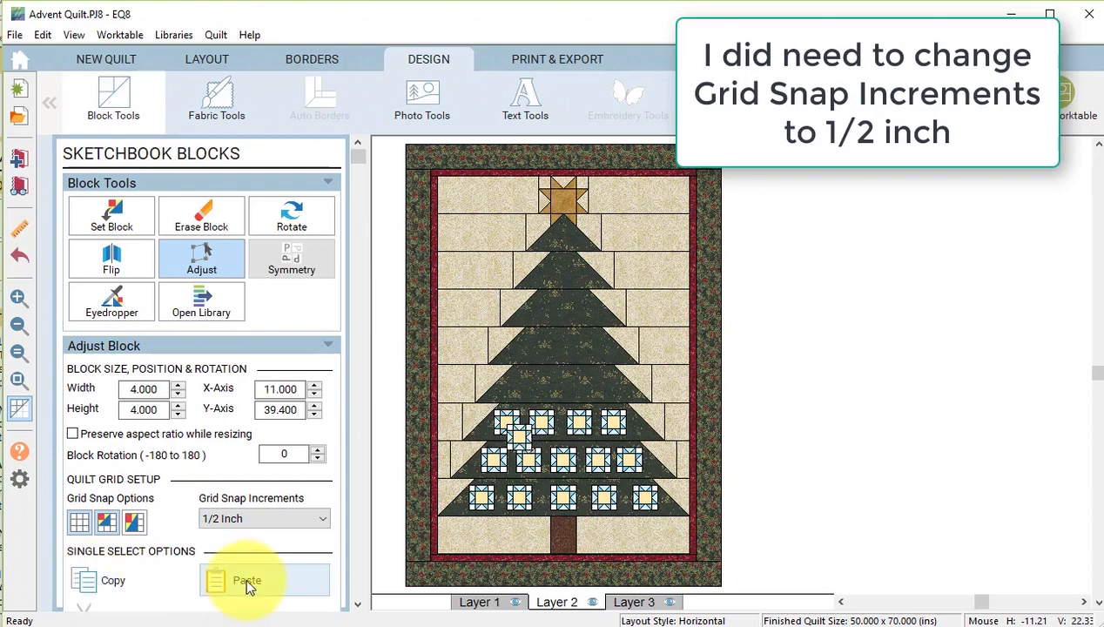
left_click(247, 581)
left_click(246, 582)
left_click_drag(543, 465, 519, 383)
left_click(519, 435)
left_click_drag(519, 436, 606, 384)
- Paste three star blocks and line them up close together across the fifth tier from the base
left_click(246, 580)
left_click(246, 580)
left_click(247, 580)
left_click_drag(644, 427, 560, 342)
left_click_drag(631, 413, 563, 346)
left_click(765, 392)
- Fill the upper tree with pasted star blocks: two on the sixth tier, one on each tier above, and one in the treetop star
left_click_drag(559, 384, 544, 308)
left_click(532, 346)
left_click(113, 580)
left_click(247, 579)
left_click(247, 580)
left_click(544, 354)
left_click(246, 580)
left_click_drag(564, 390, 567, 200)
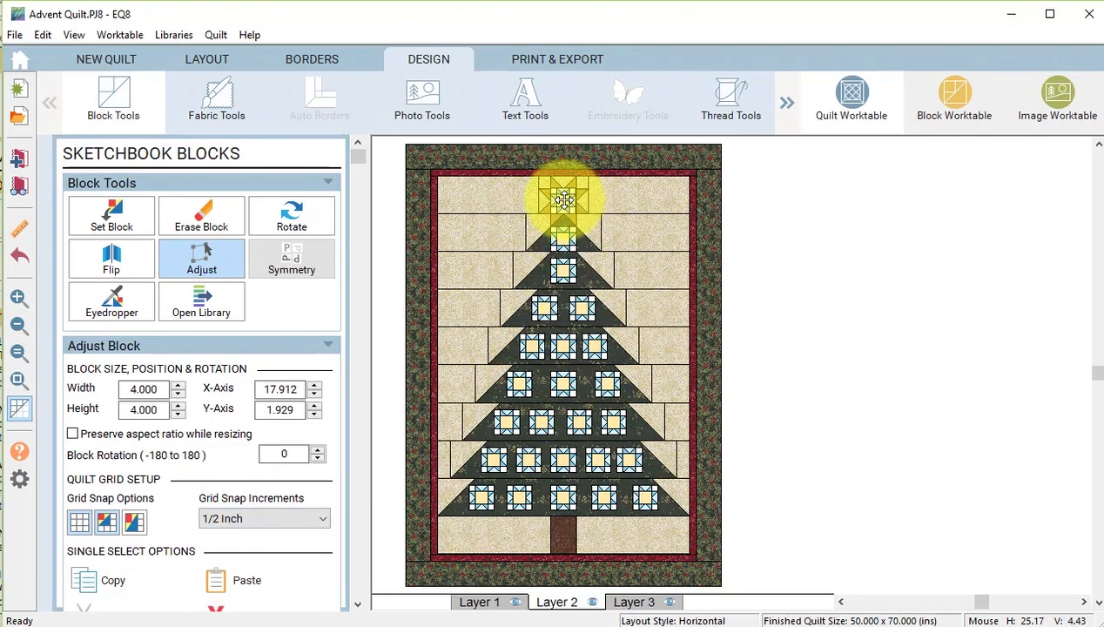
left_click(779, 241)
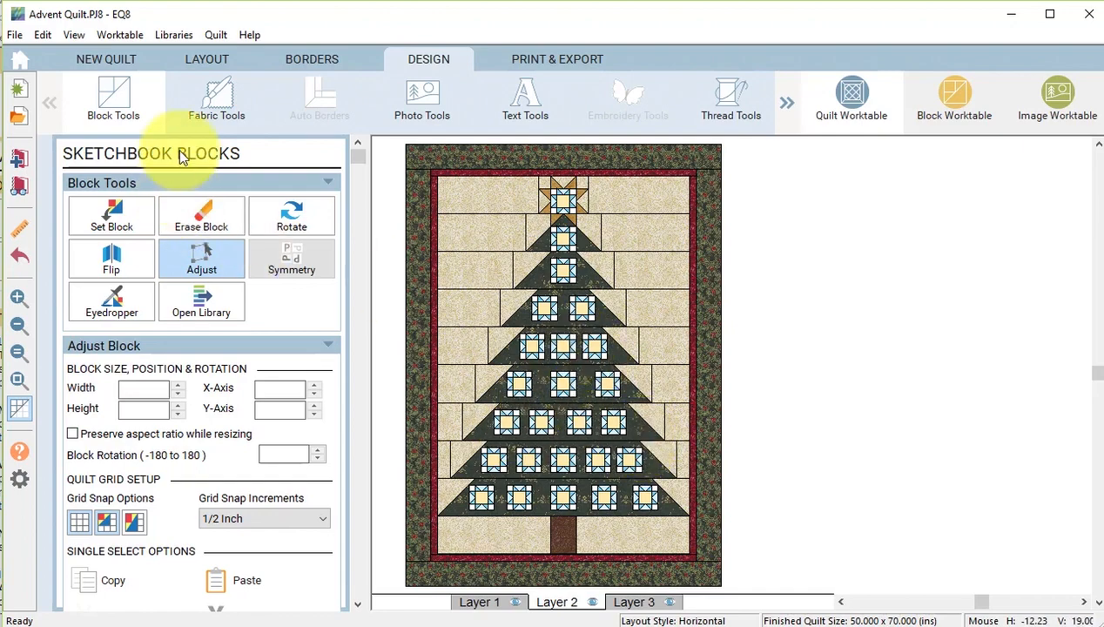
- Pick up the tree's green music fabric from Layer 1 and swap it for the white corners and pale blue background of the Layer 2 stars
left_click(221, 100)
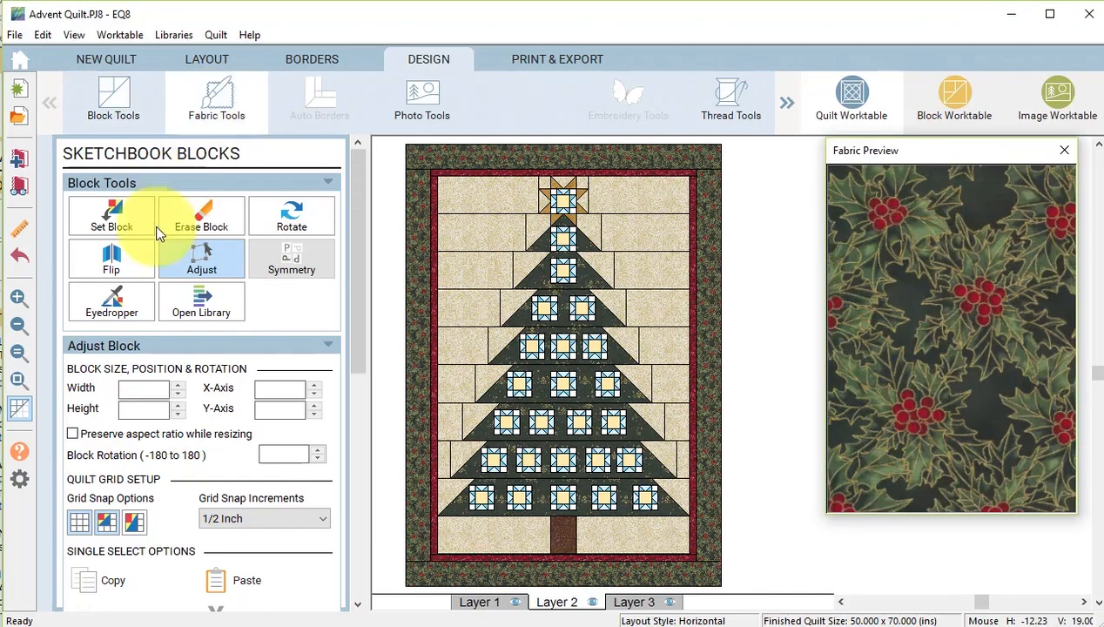
left_click(106, 257)
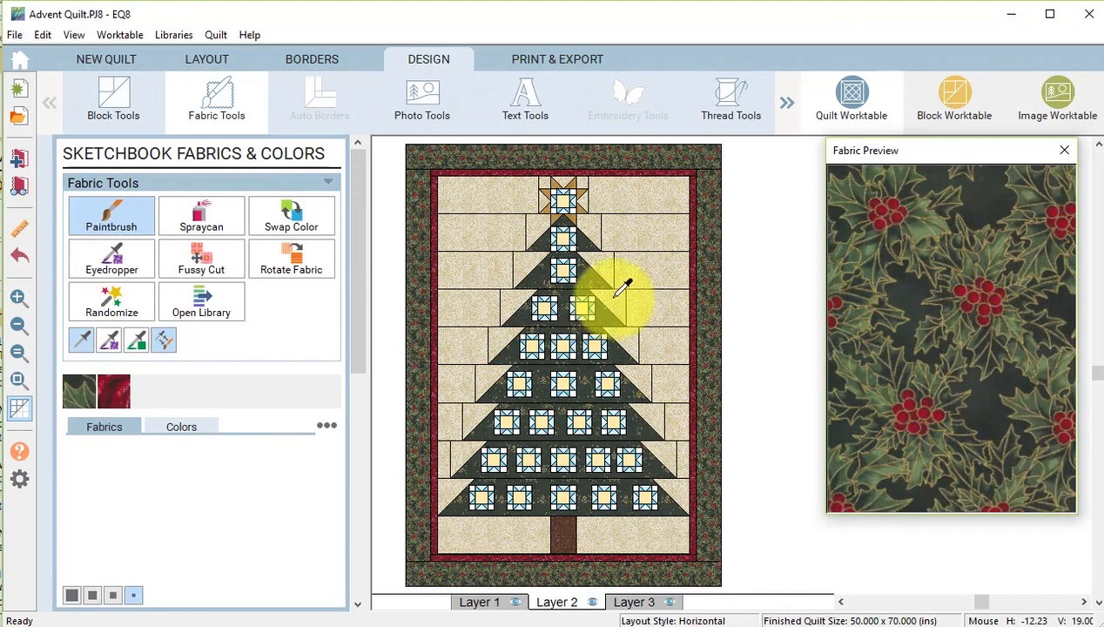
left_click(479, 602)
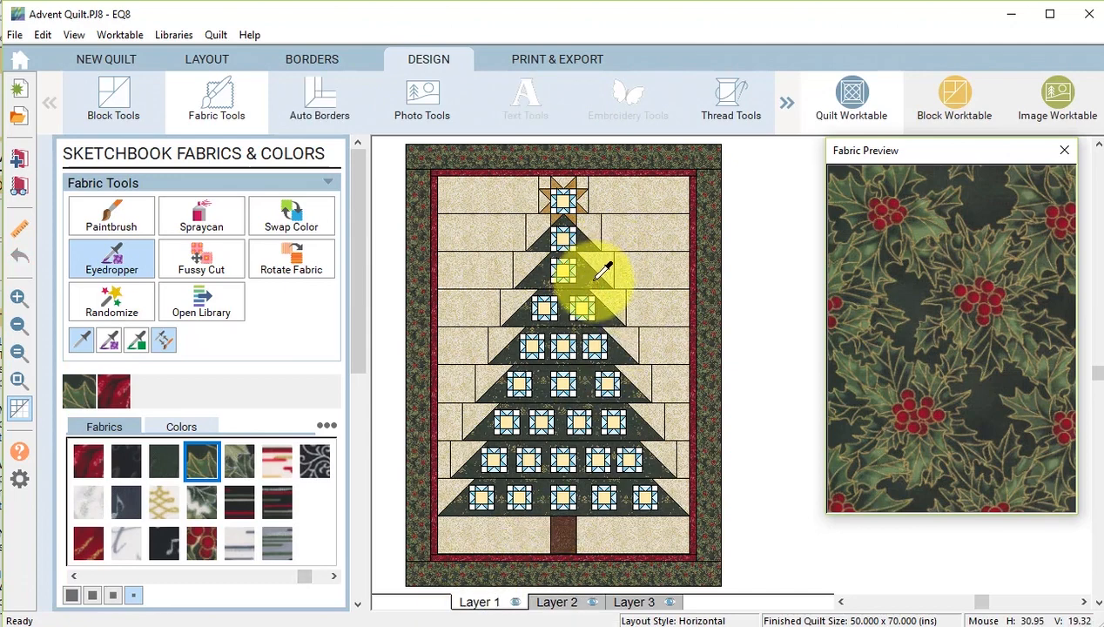
left_click(599, 273)
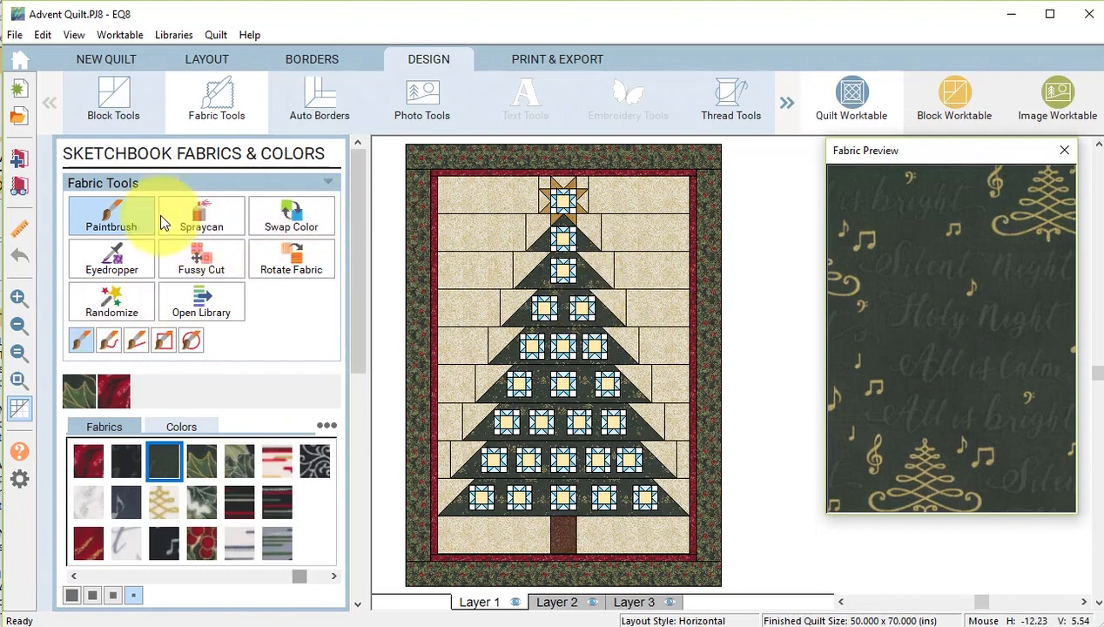
left_click(557, 603)
left_click(290, 213)
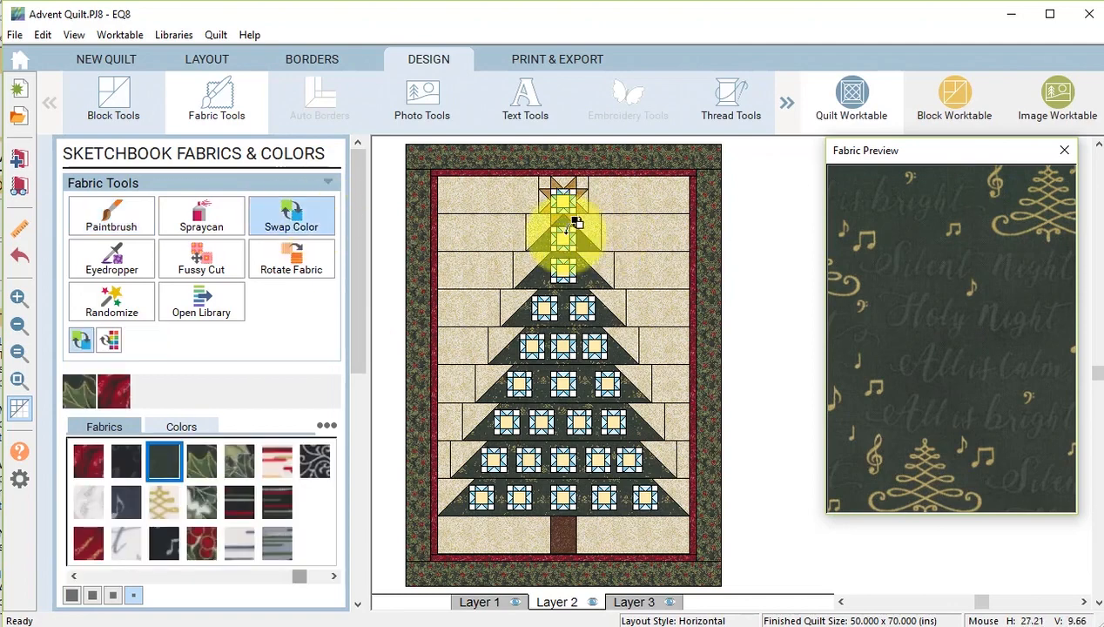
left_click(17, 297)
left_click_drag(644, 329, 483, 202)
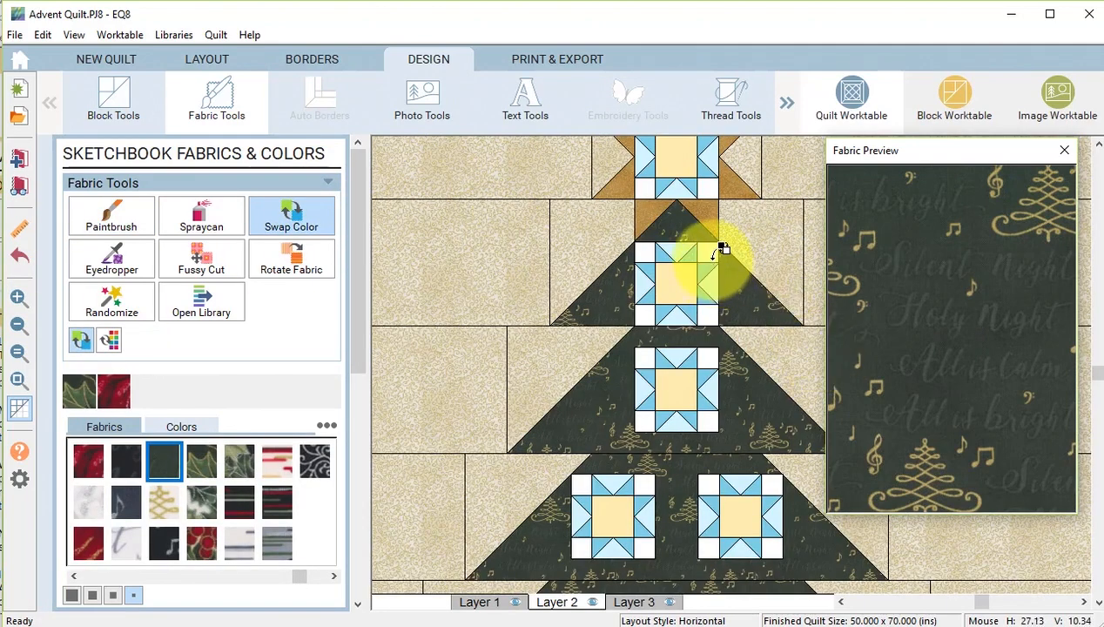
left_click(722, 251)
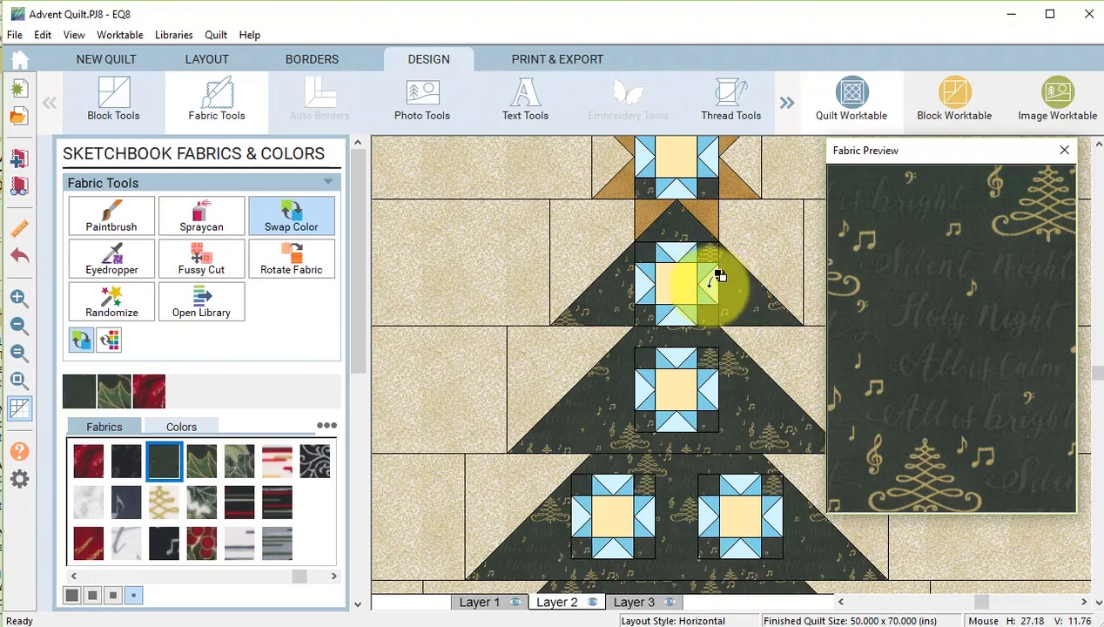
left_click(712, 283)
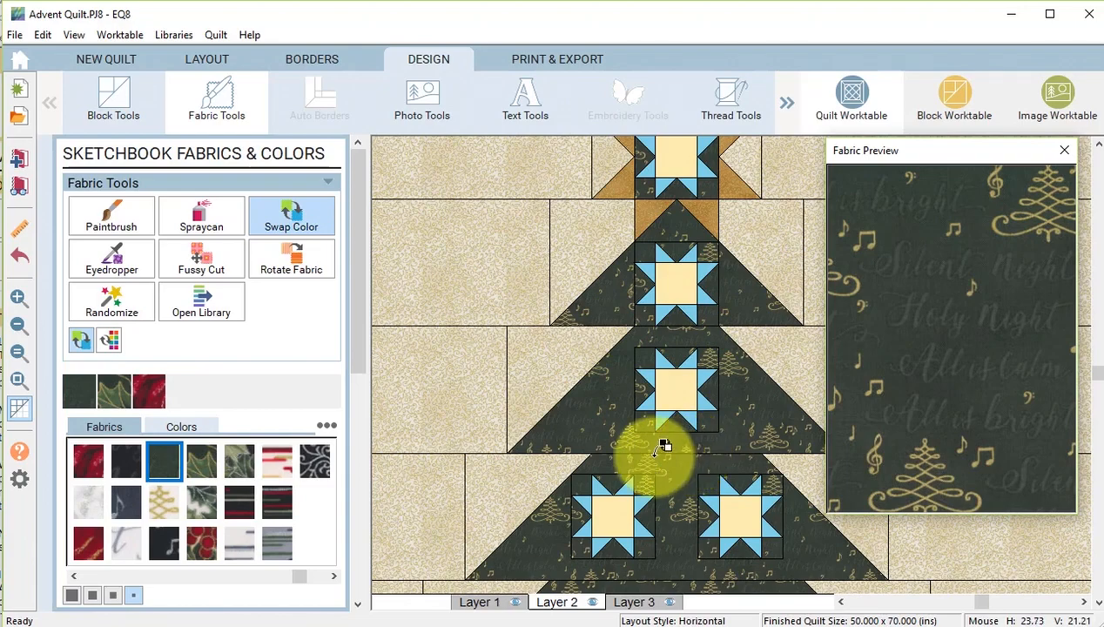
- Swap the star blocks' centers for the treetop's gold fabric and their blue points for the red rose fabric
left_click(479, 601)
left_click(112, 258)
left_click(652, 212)
left_click(559, 601)
left_click(674, 280)
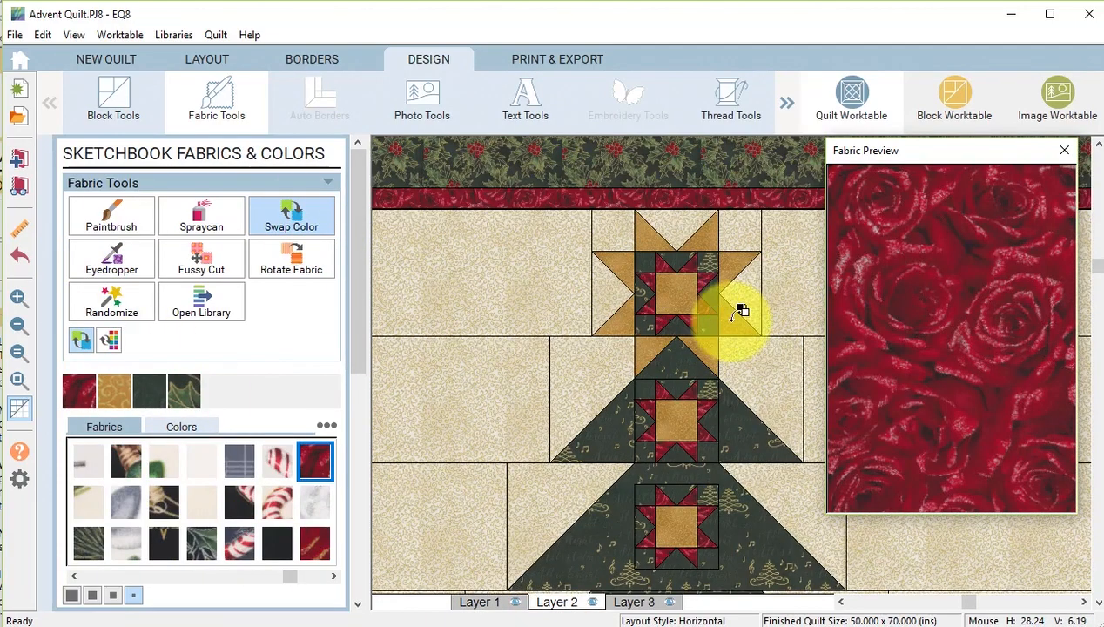
- Recolor the star block in the treetop with a gold background and a green music fabric center
left_click(201, 218)
left_click(149, 391)
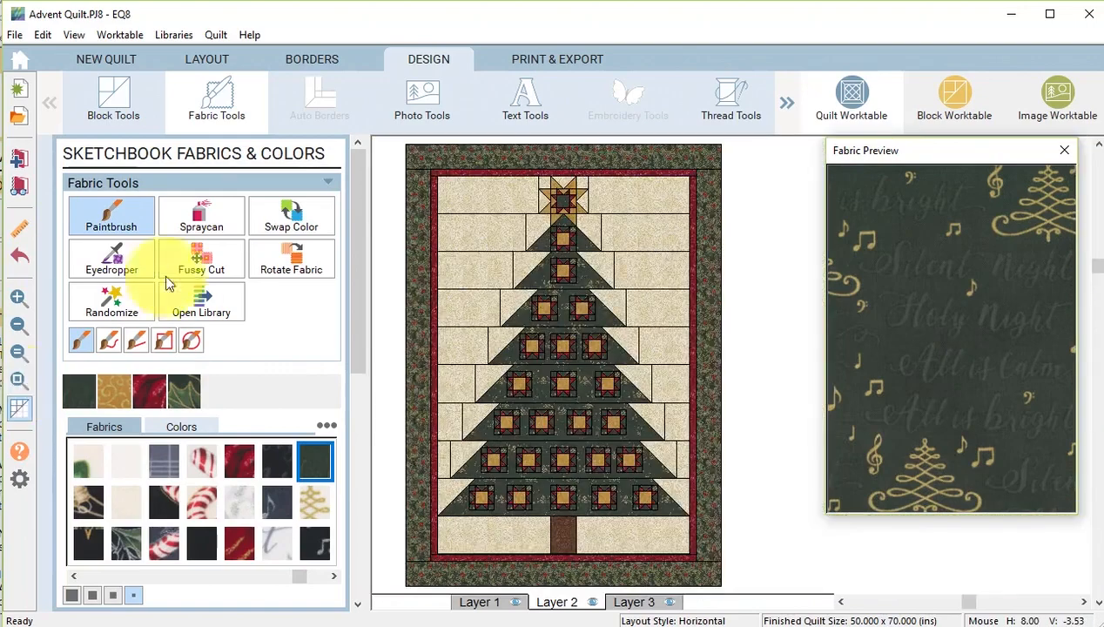
left_click(21, 186)
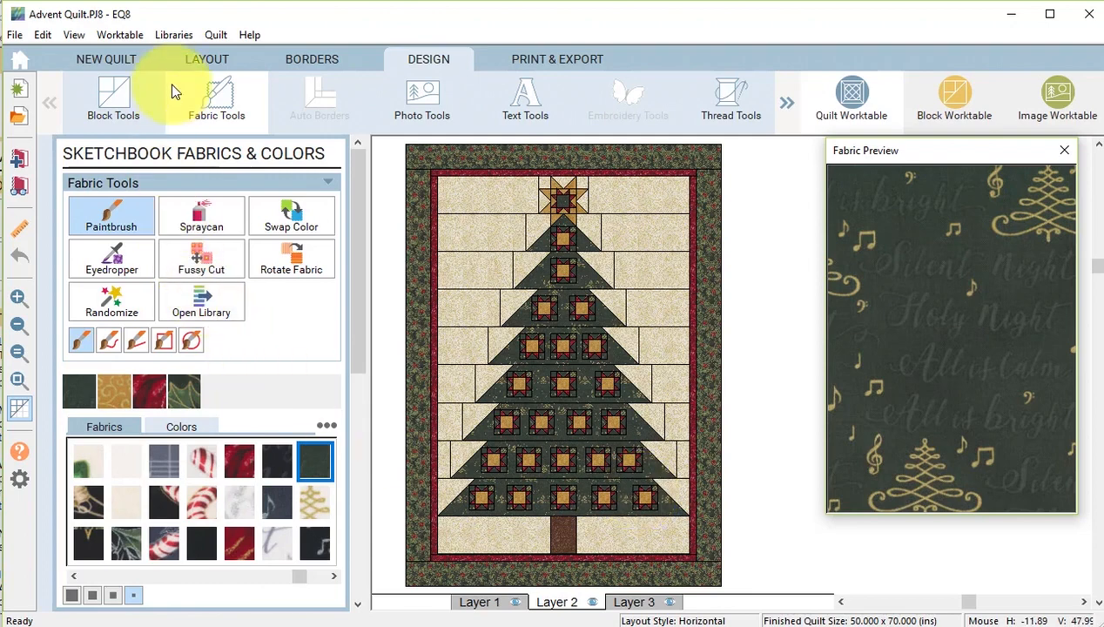
- Add the applique text "25" in bold Arial, 2 inches high, beside the treetop star on Layer 2
left_click(18, 300)
left_click_drag(532, 184, 620, 247)
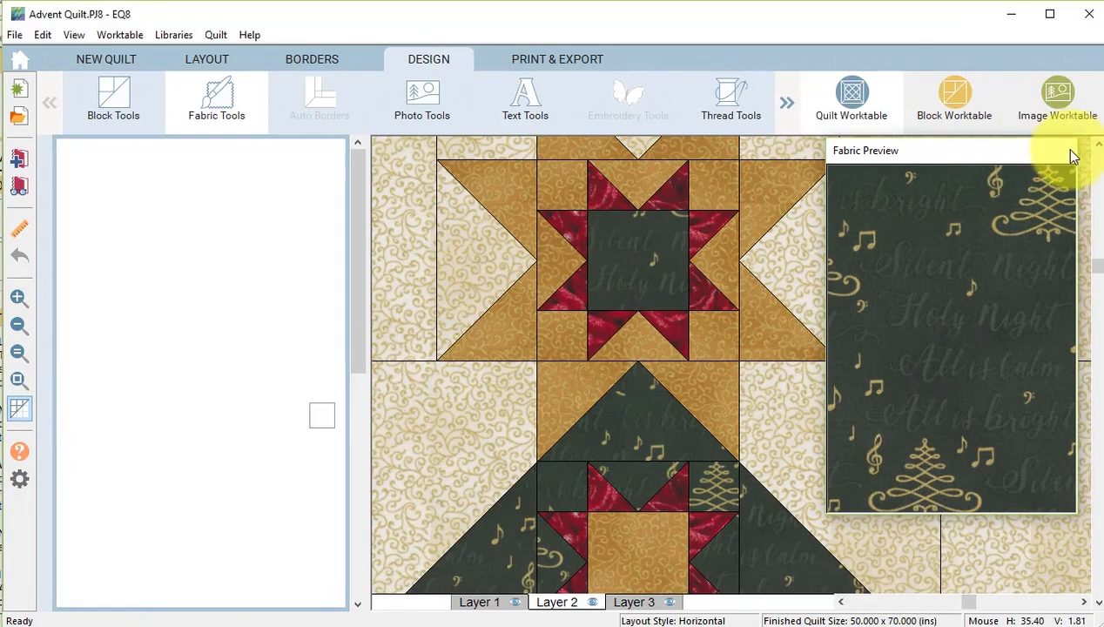
left_click(1071, 151)
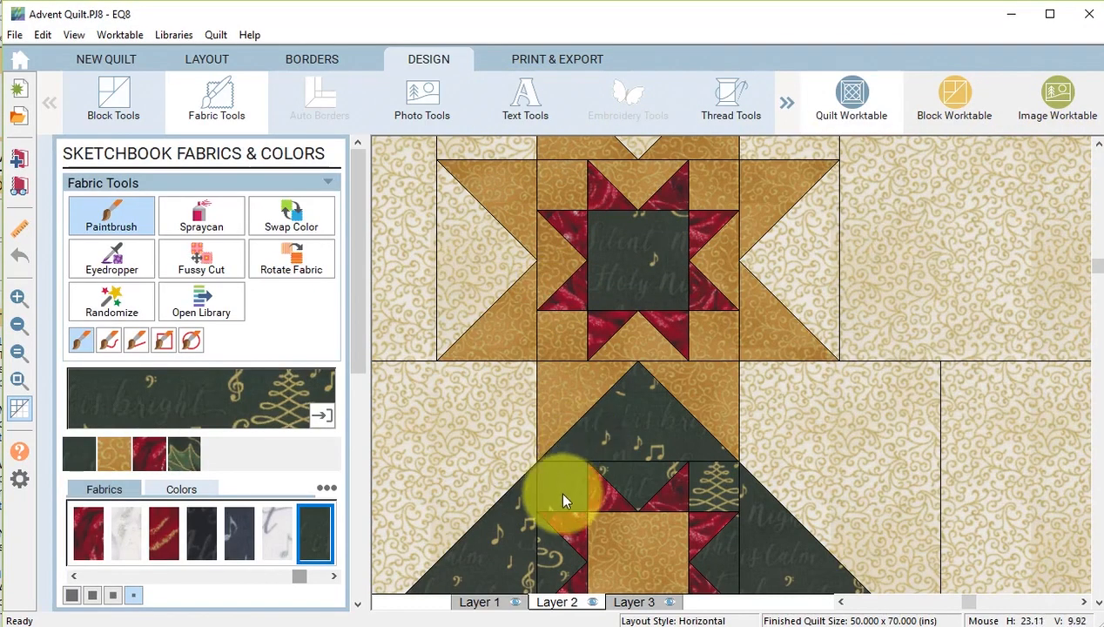
left_click(536, 106)
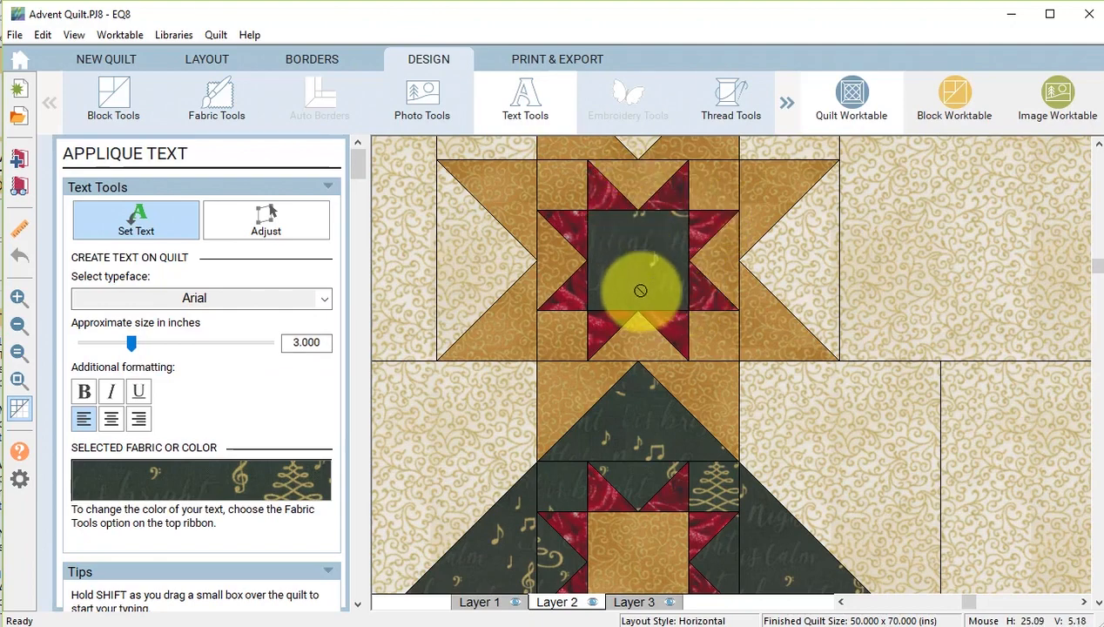
double_click(288, 342)
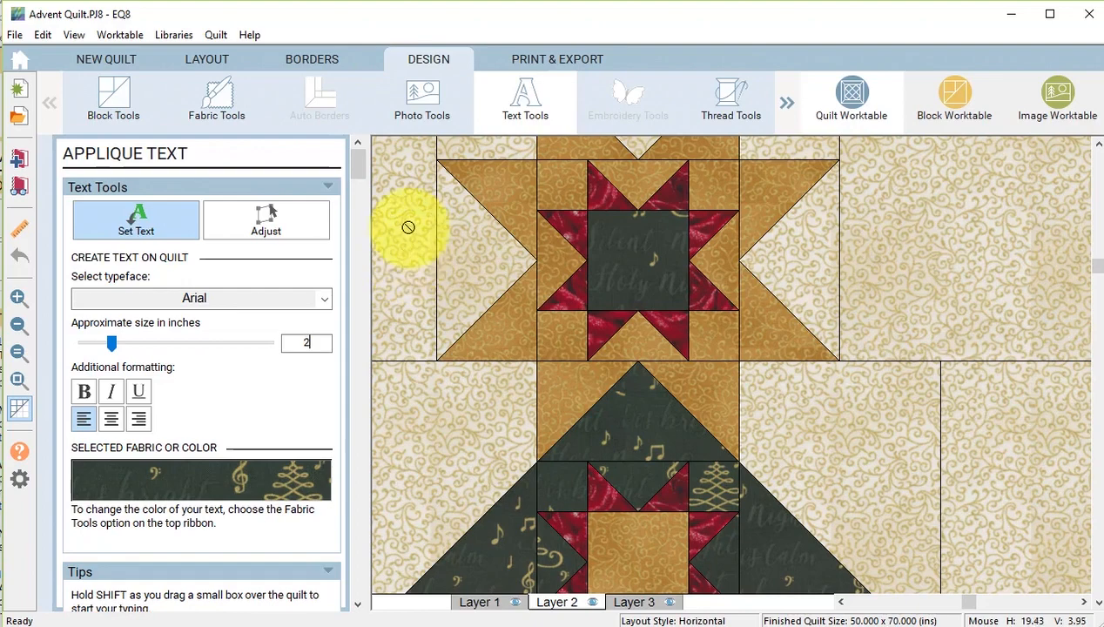
left_click_drag(401, 224, 460, 323)
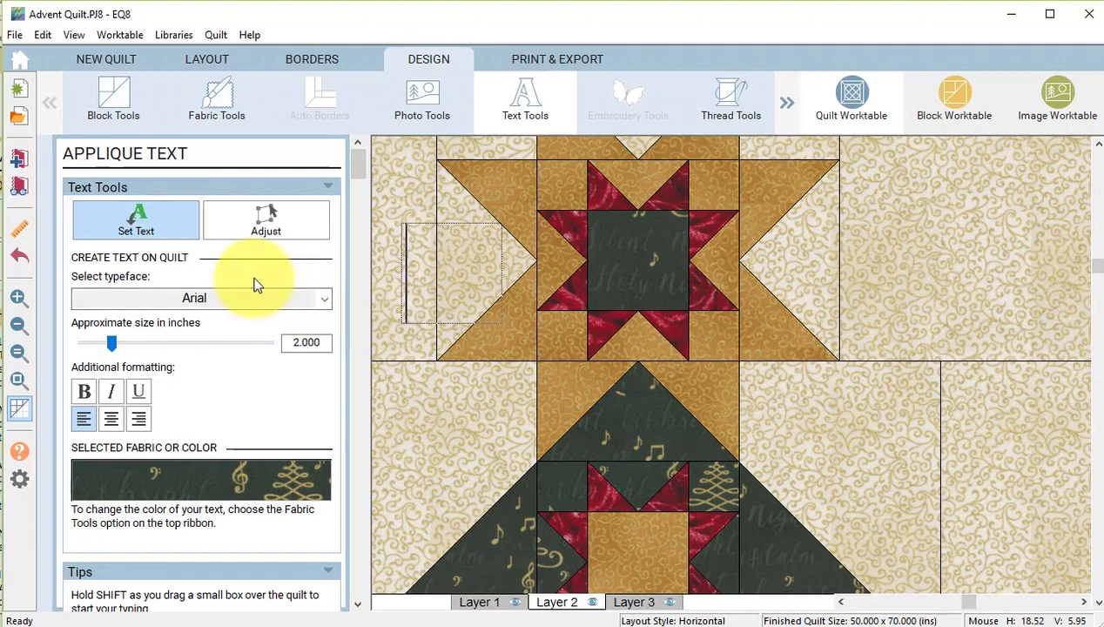
type("2")
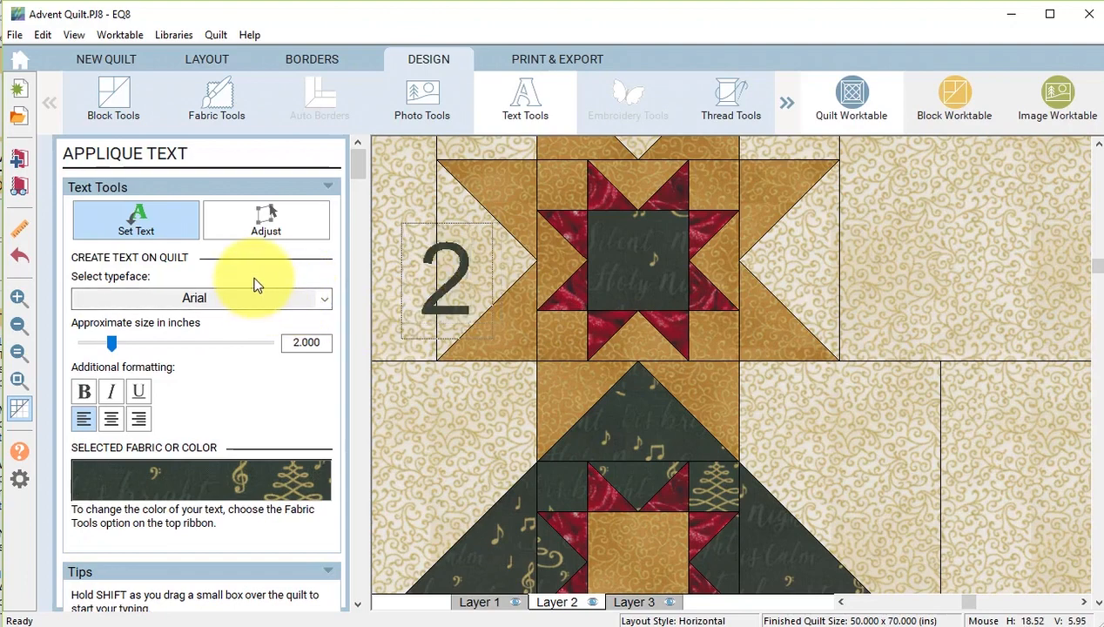
type("5")
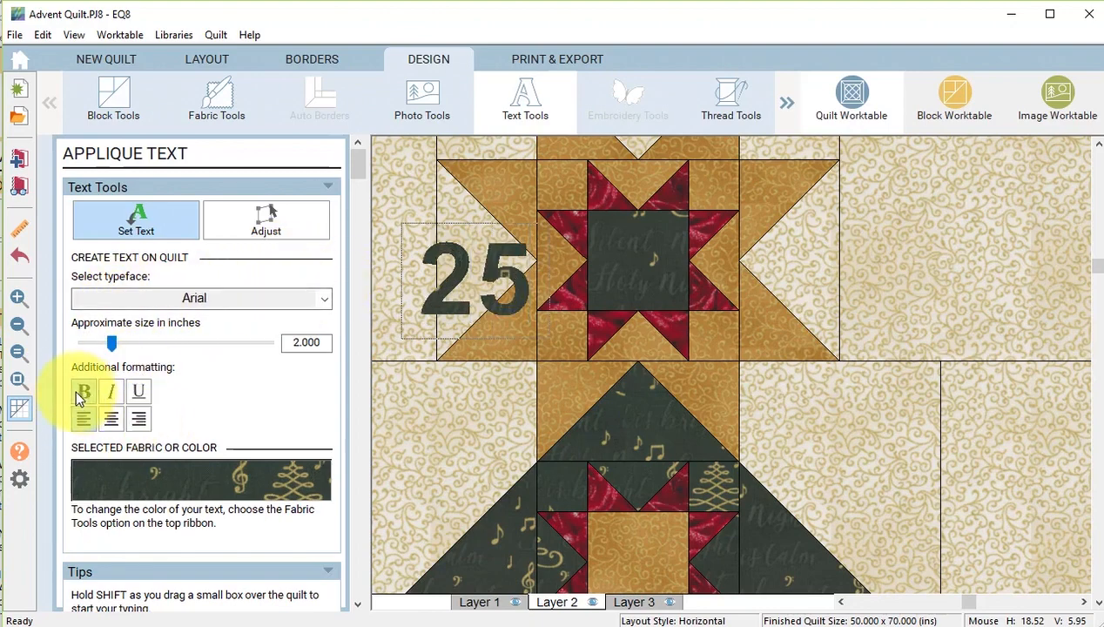
left_click(83, 392)
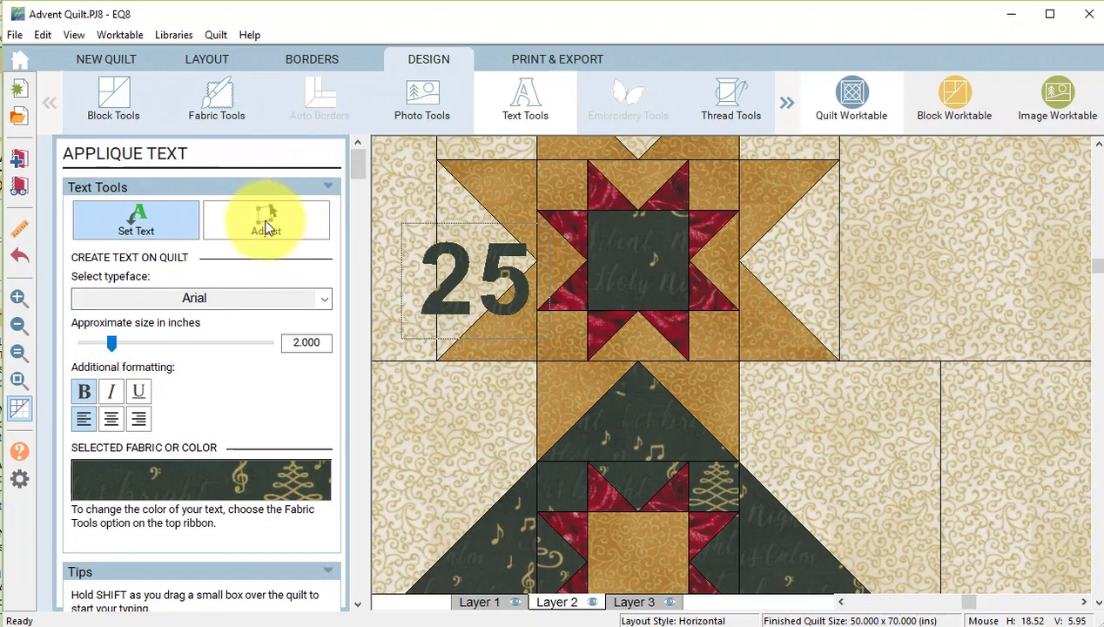
- Copy the applique "25" beside the treetop star and paste three duplicates of it on Layer 2
left_click(265, 218)
left_click(500, 306)
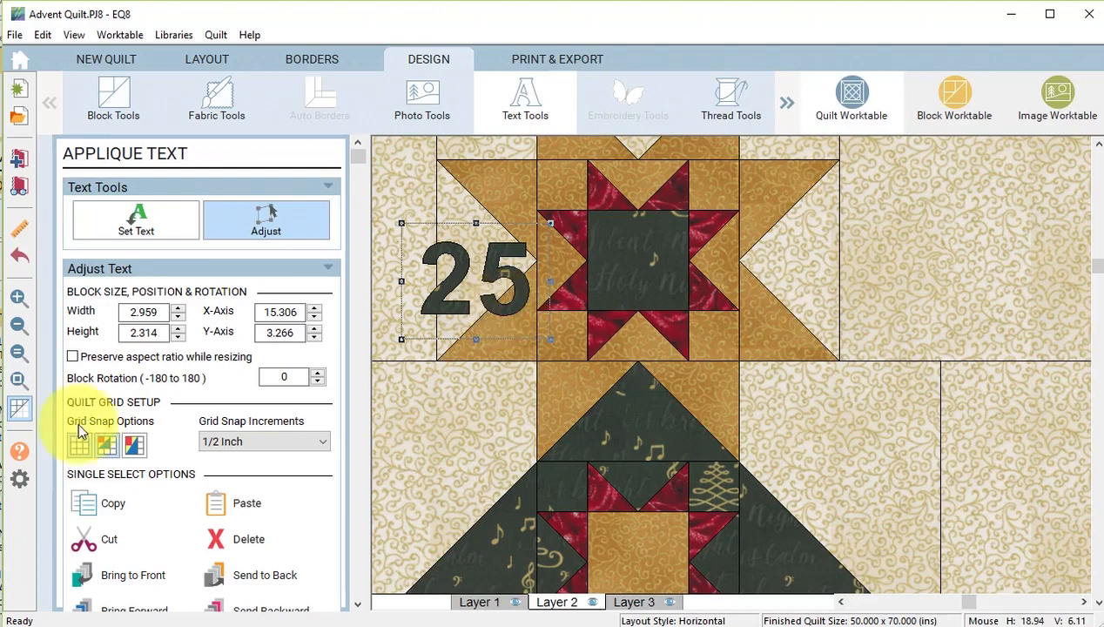
left_click(117, 503)
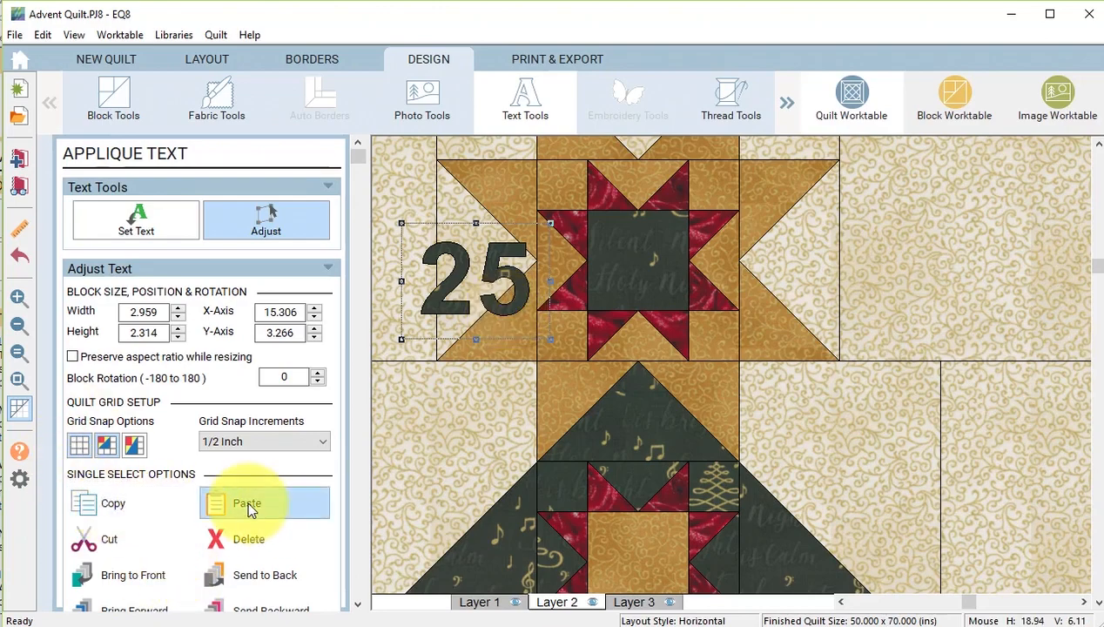
left_click(245, 501)
left_click(244, 501)
left_click(247, 505)
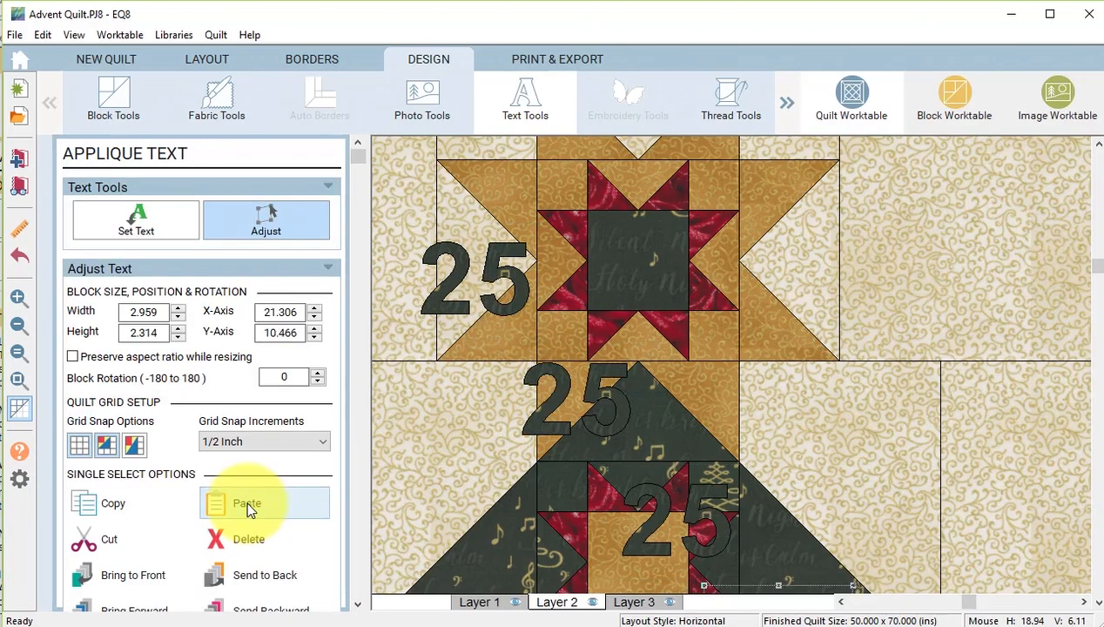
- Move the original "25" into the treetop star's center, shrink it to about 2.3 by 1.9 inches and set its X-axis to 18.875
left_click(498, 309)
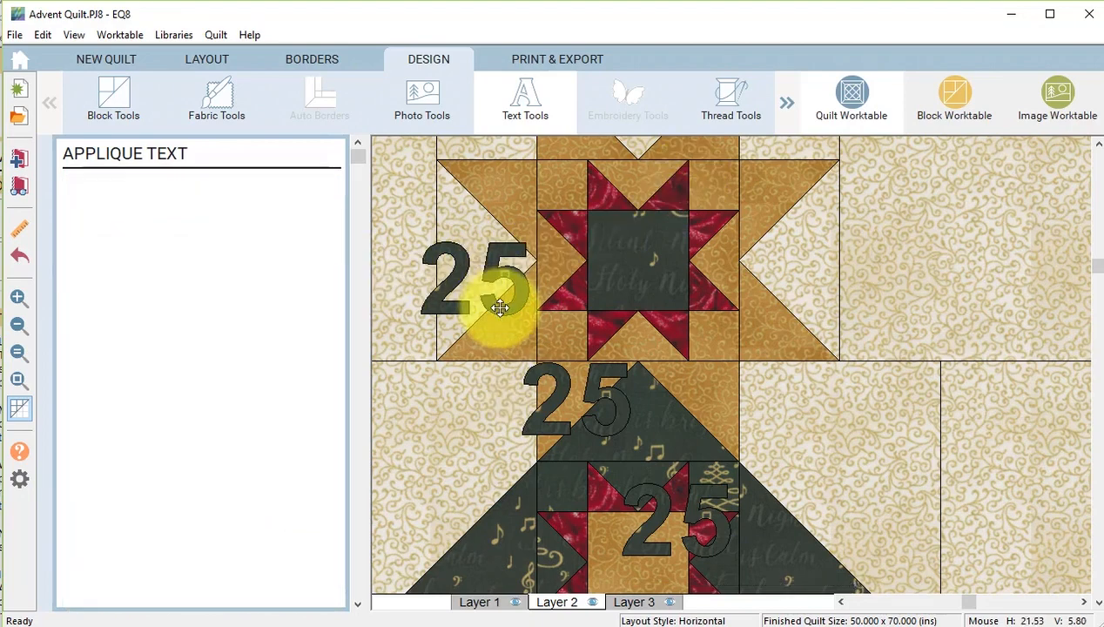
left_click_drag(505, 279, 665, 250)
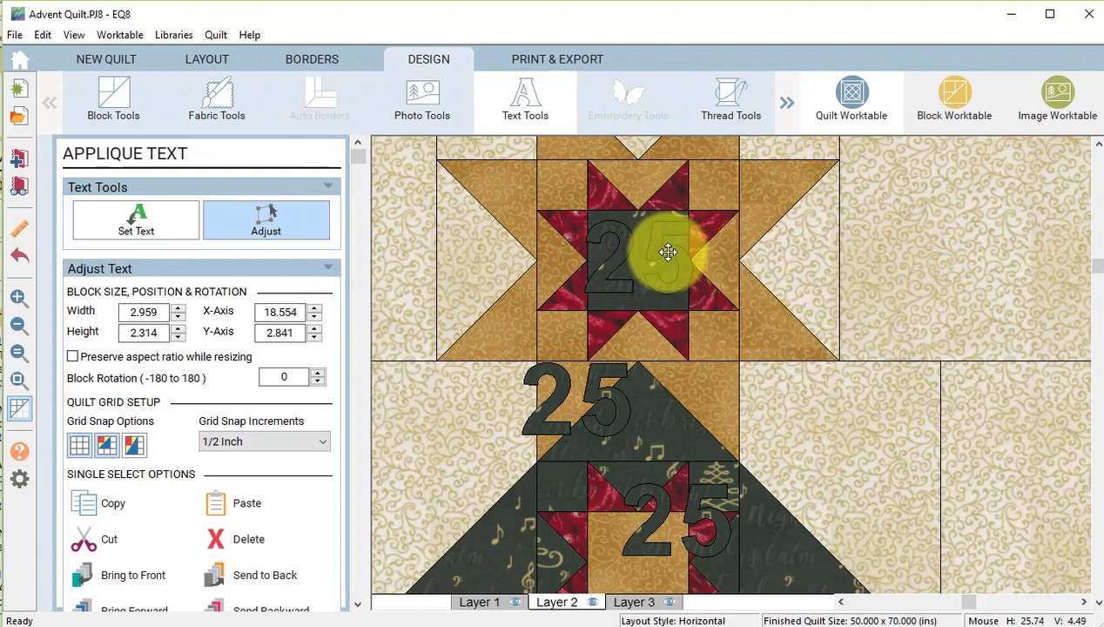
left_click_drag(667, 251, 668, 254)
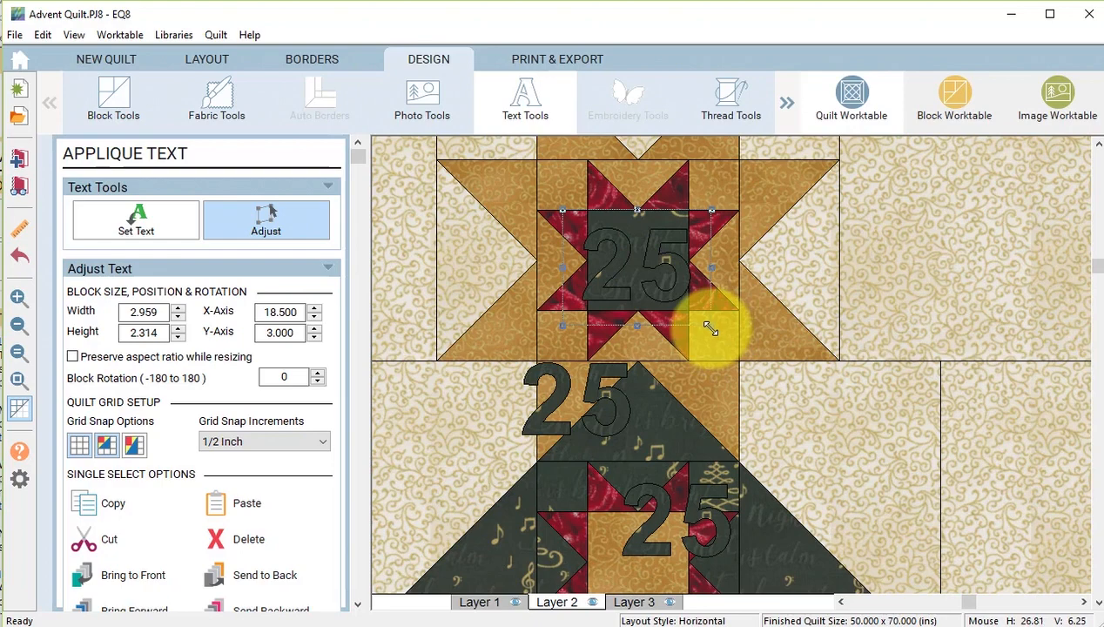
left_click_drag(711, 327, 677, 309)
left_click_drag(636, 246, 657, 256)
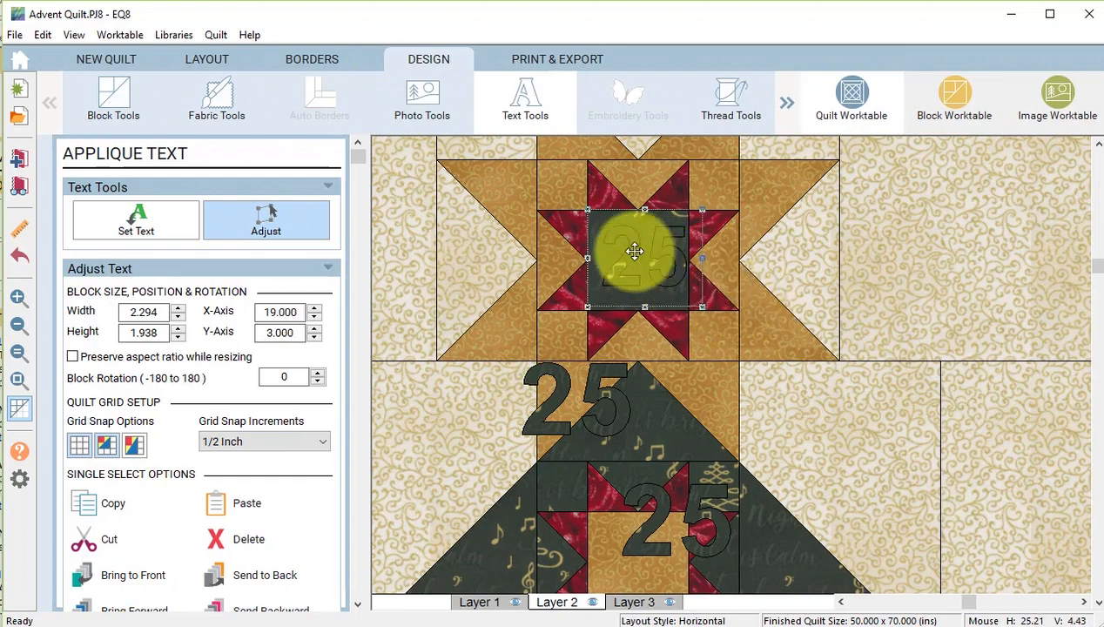
left_click(314, 317)
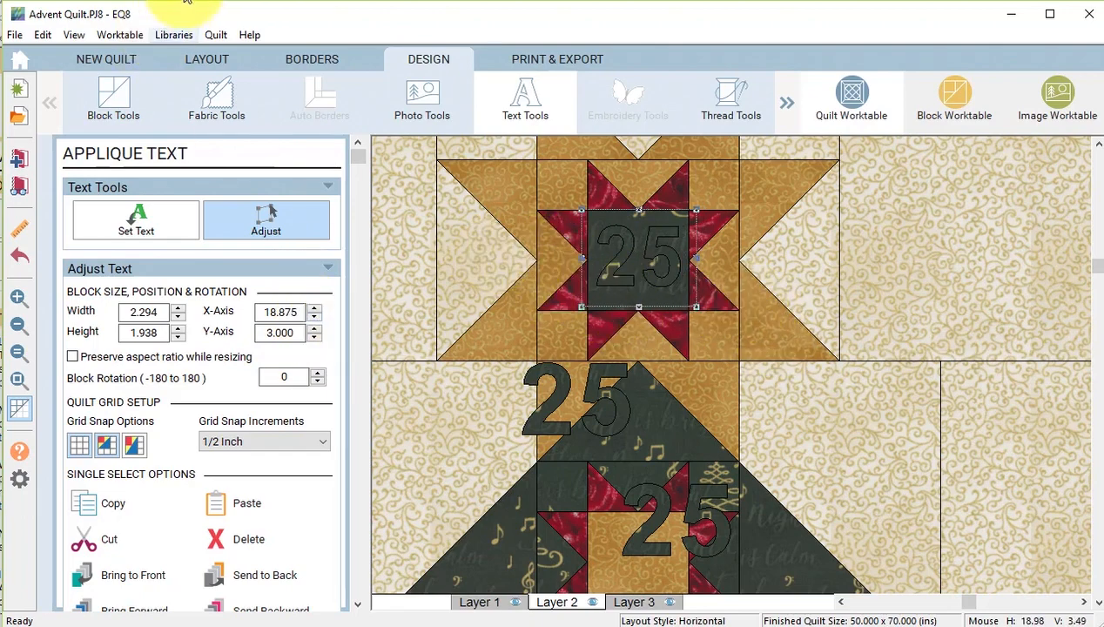
- Recolor the "25" in the treetop star with the gold scroll fabric
left_click(224, 99)
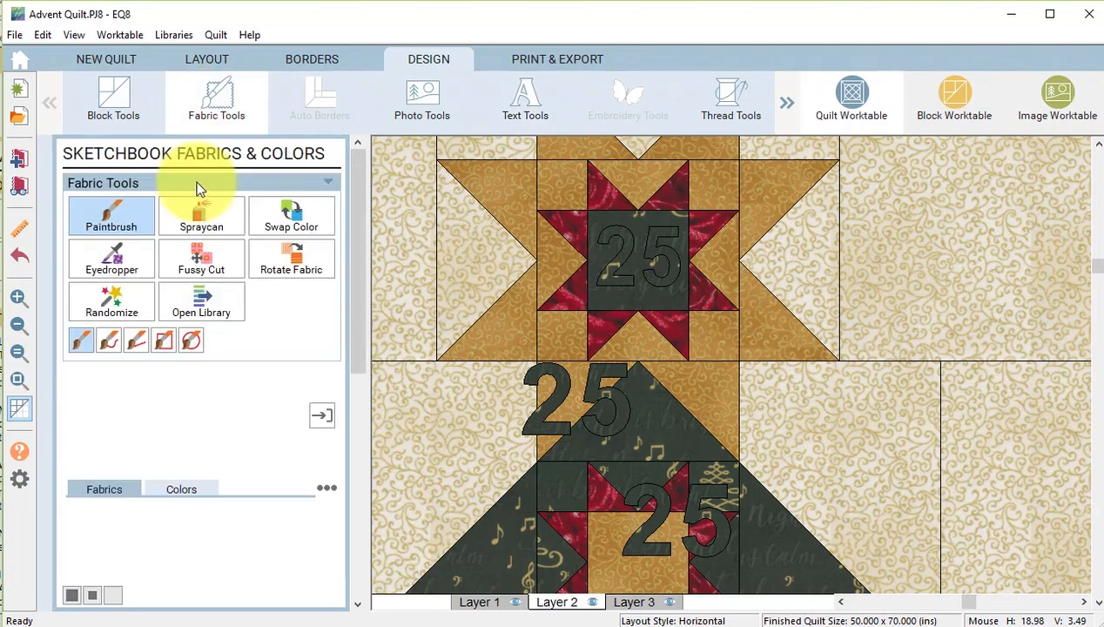
left_click(112, 454)
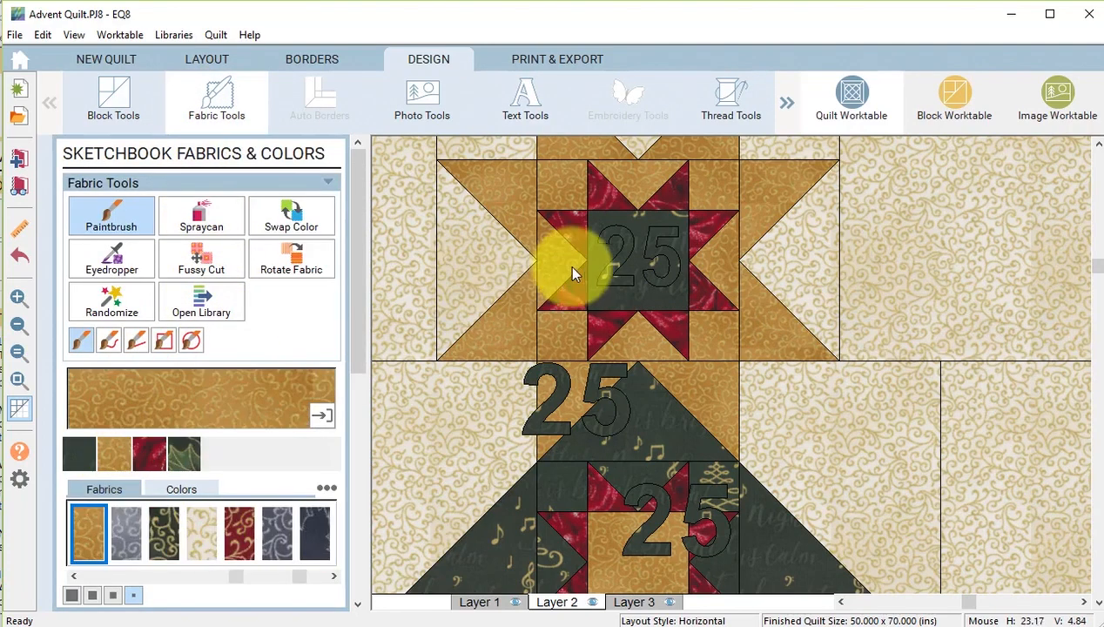
left_click(621, 237)
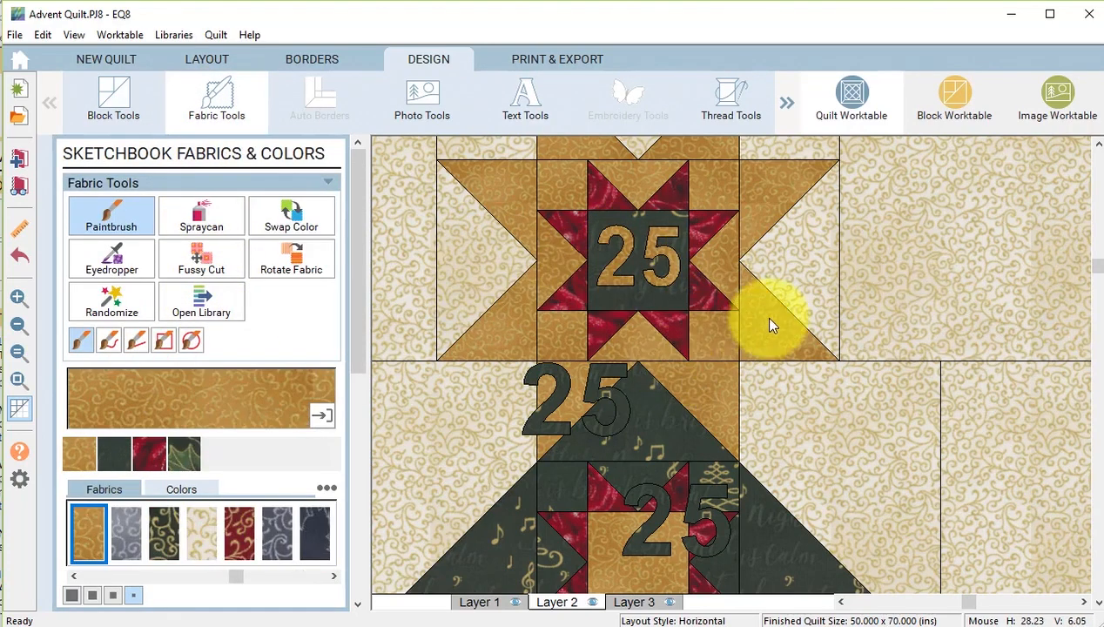
- Move the three duplicate "25" texts off the tree onto the cream background, two to its right and one to its left
left_click(121, 101)
scroll(770, 438, "down", 5)
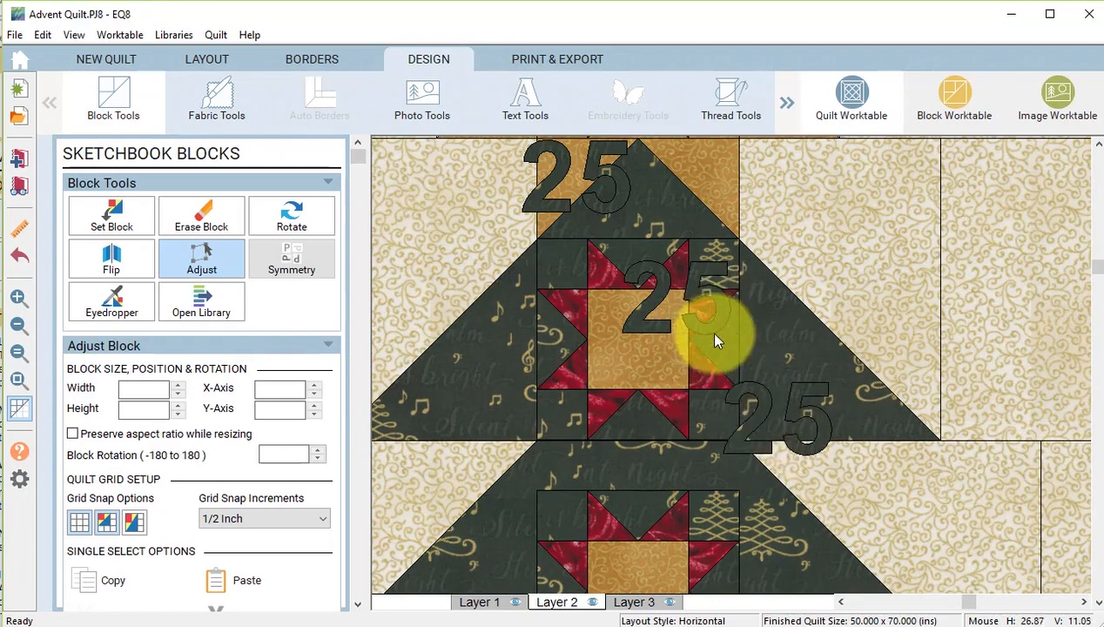
left_click(808, 443)
left_click_drag(808, 443, 933, 268)
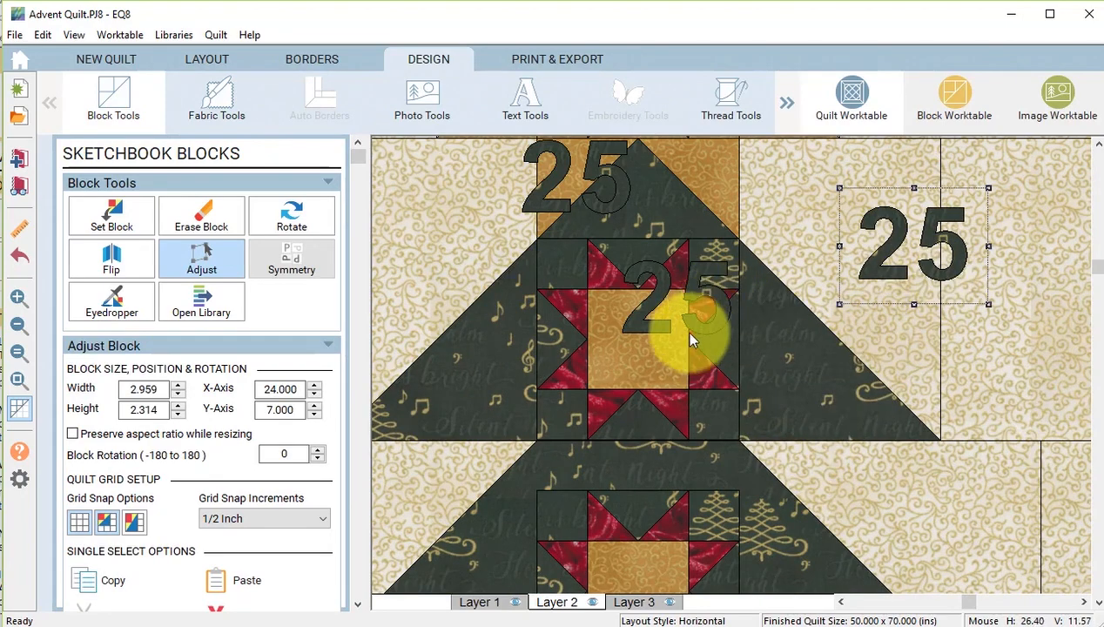
left_click_drag(688, 340, 984, 375)
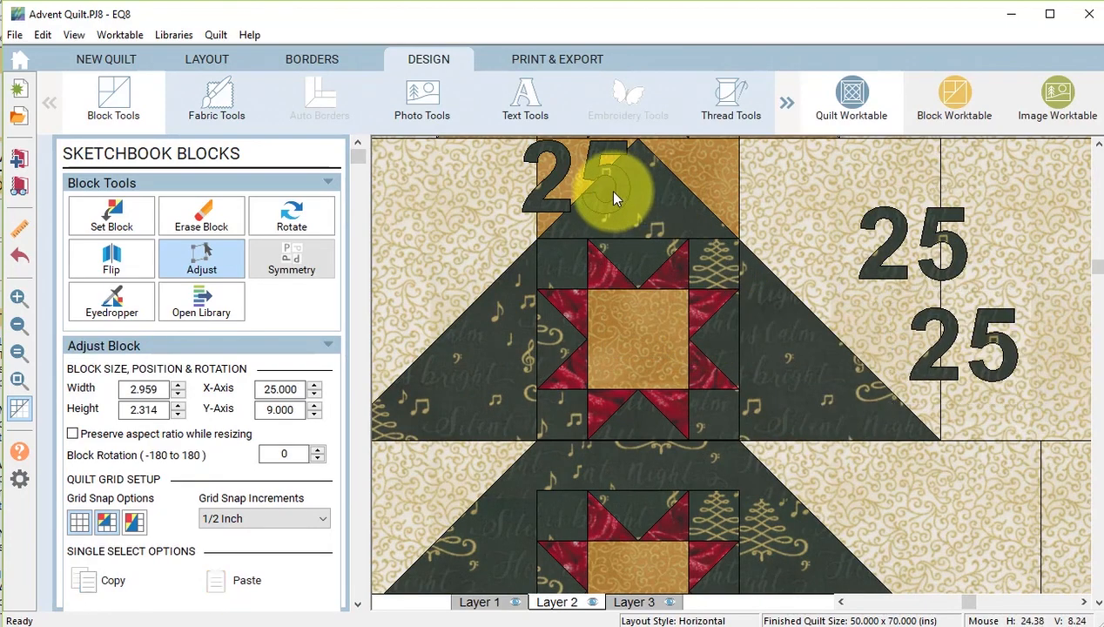
left_click_drag(613, 198, 485, 253)
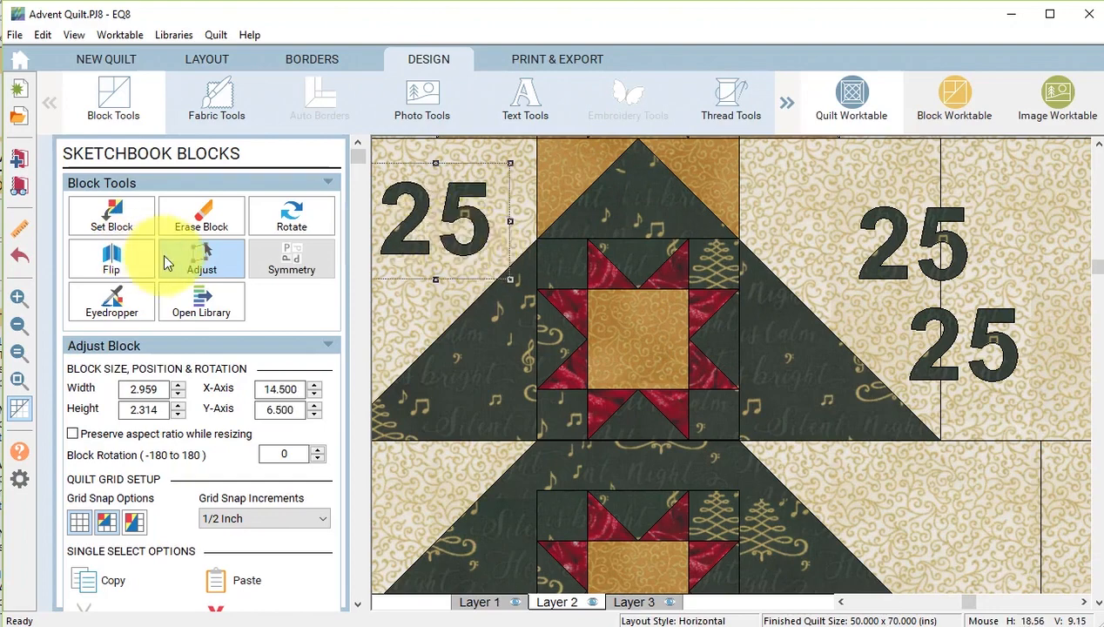
- Edit the three duplicate texts to read "24" on the left of the tree, and "23" and "22" on the right
left_click(525, 96)
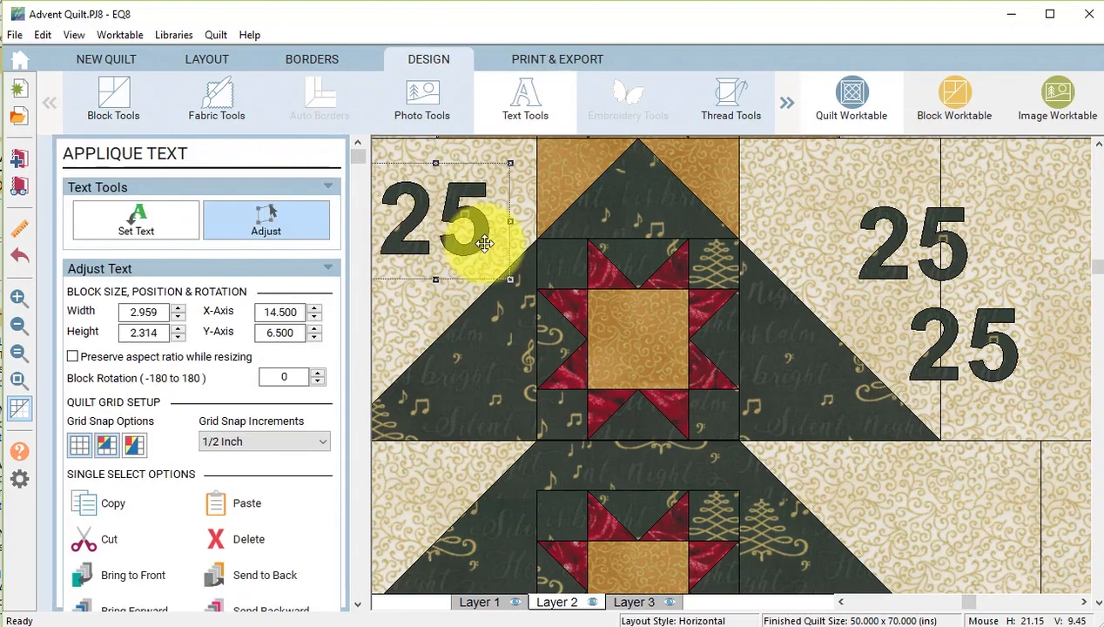
left_click(139, 220)
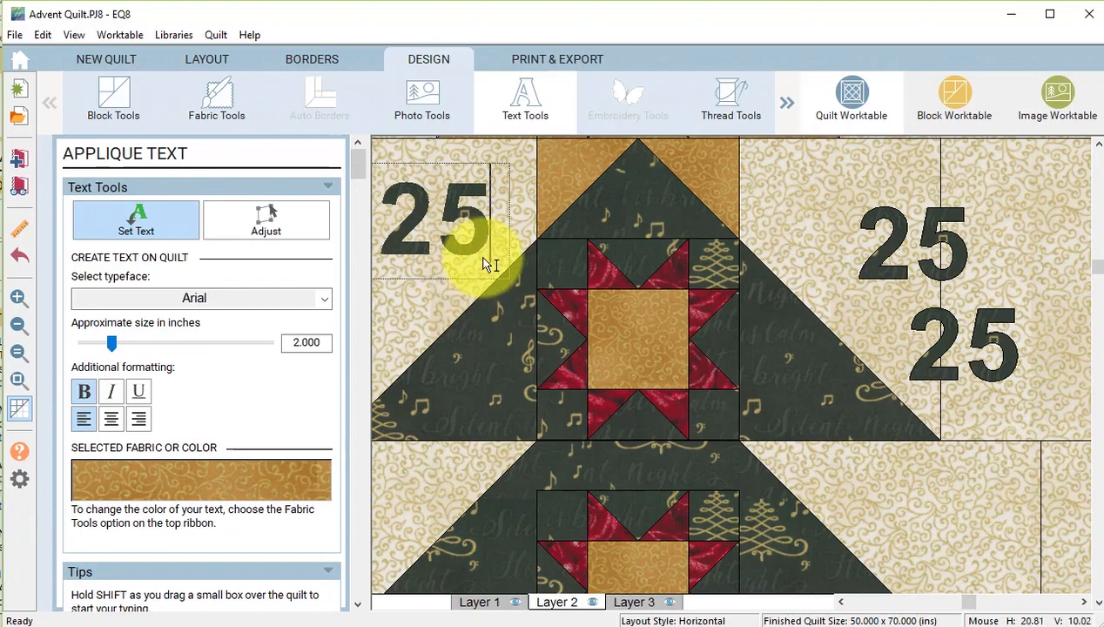
key("BackSpace")
type("4")
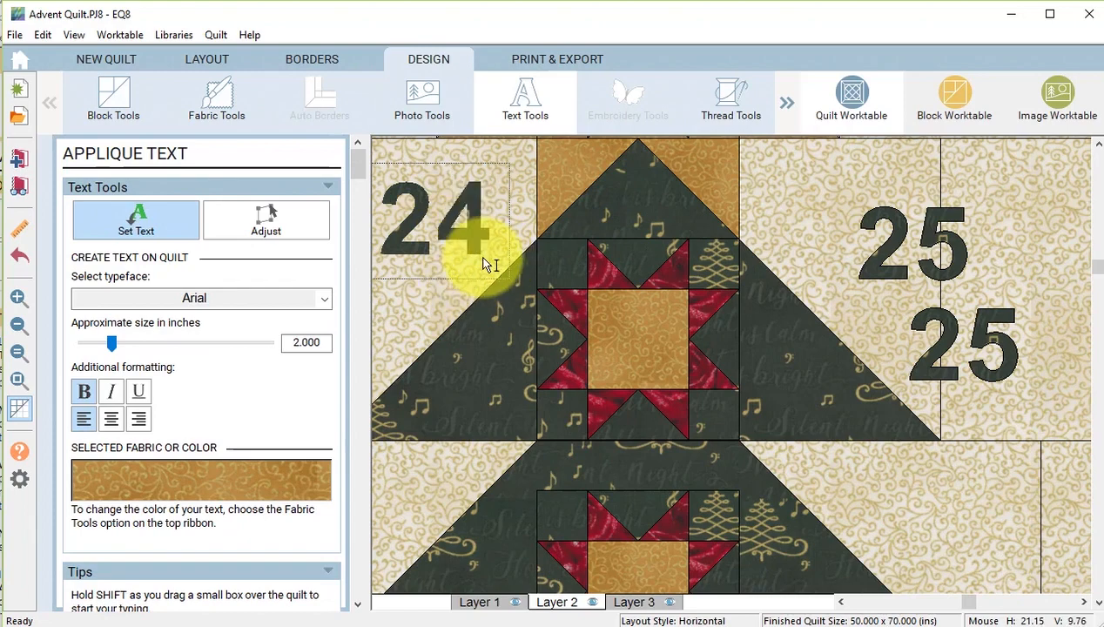
left_click(936, 266)
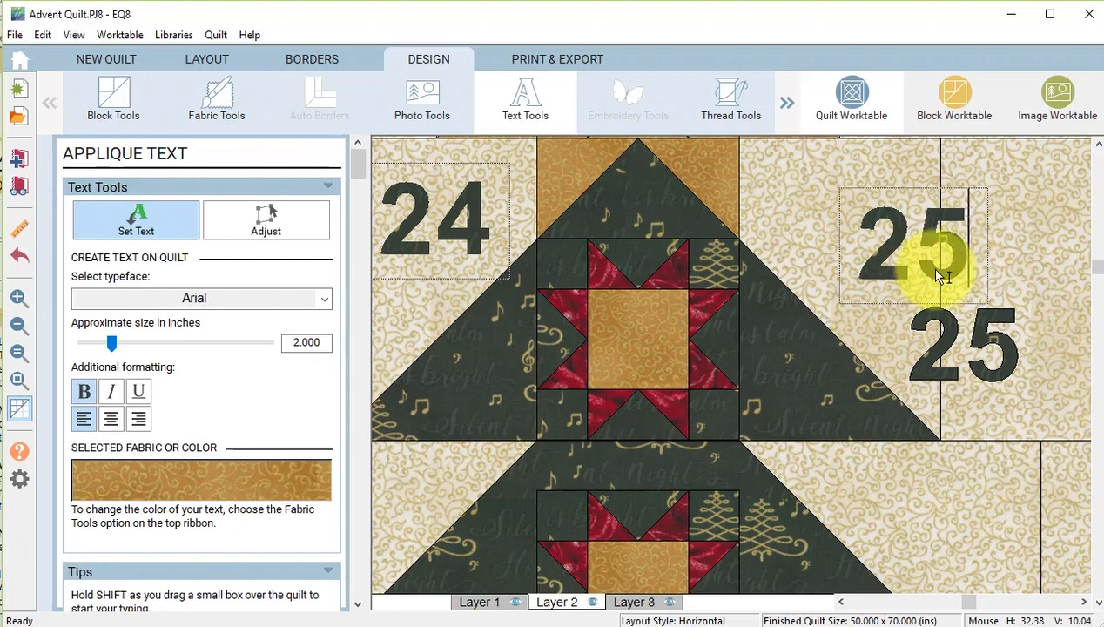
key("Delete")
type("3")
left_click(1006, 353)
key("BackSpace")
type("2")
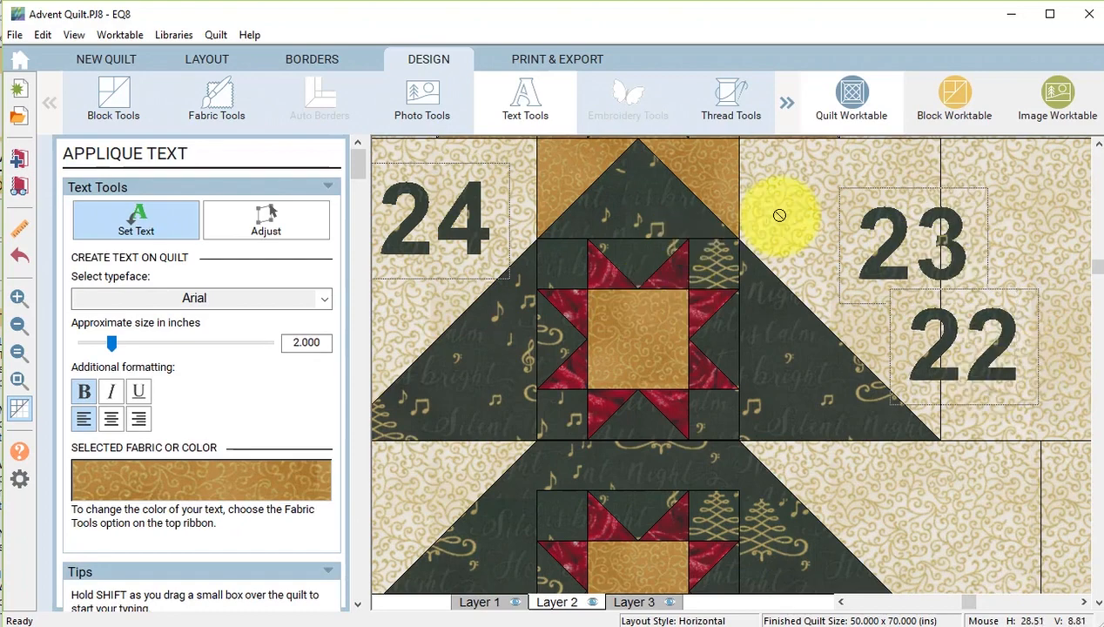
- Place "24" in the center of the star below the treetop, about 2.5 by 1.9 inches, with X-axis 18.750 and Y-axis 9.000
left_click(260, 220)
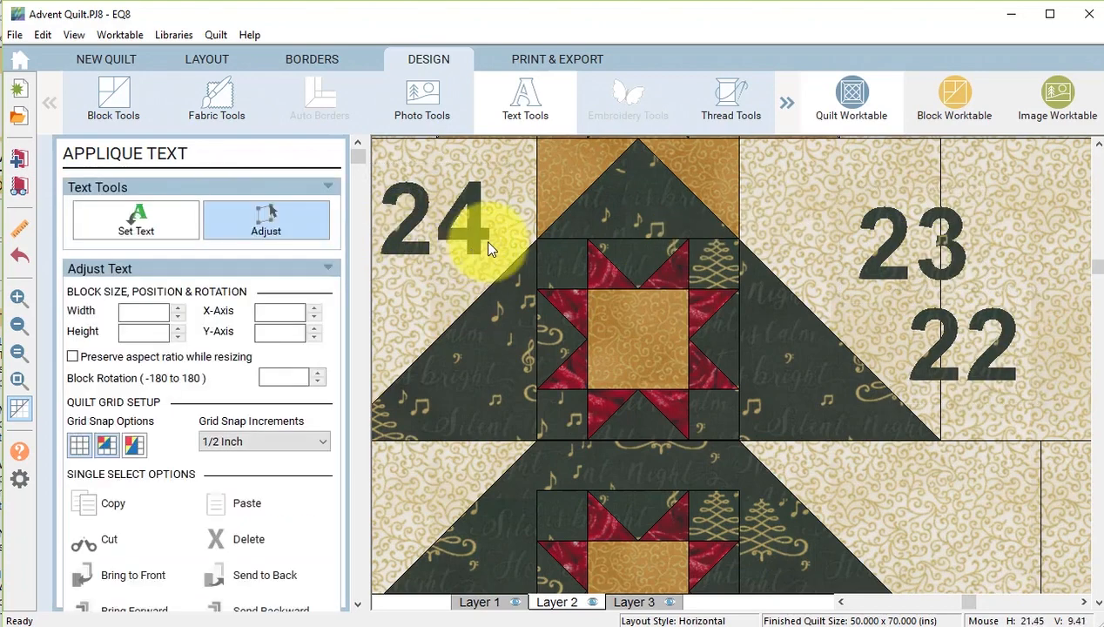
left_click(463, 234)
left_click_drag(463, 234, 671, 364)
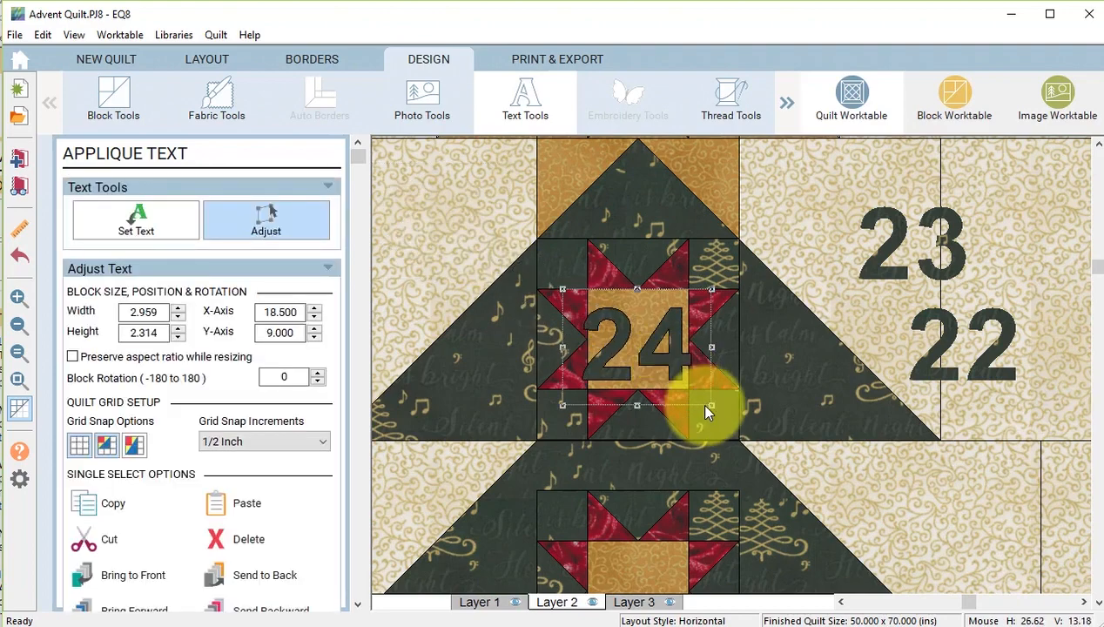
left_click_drag(711, 406, 697, 393)
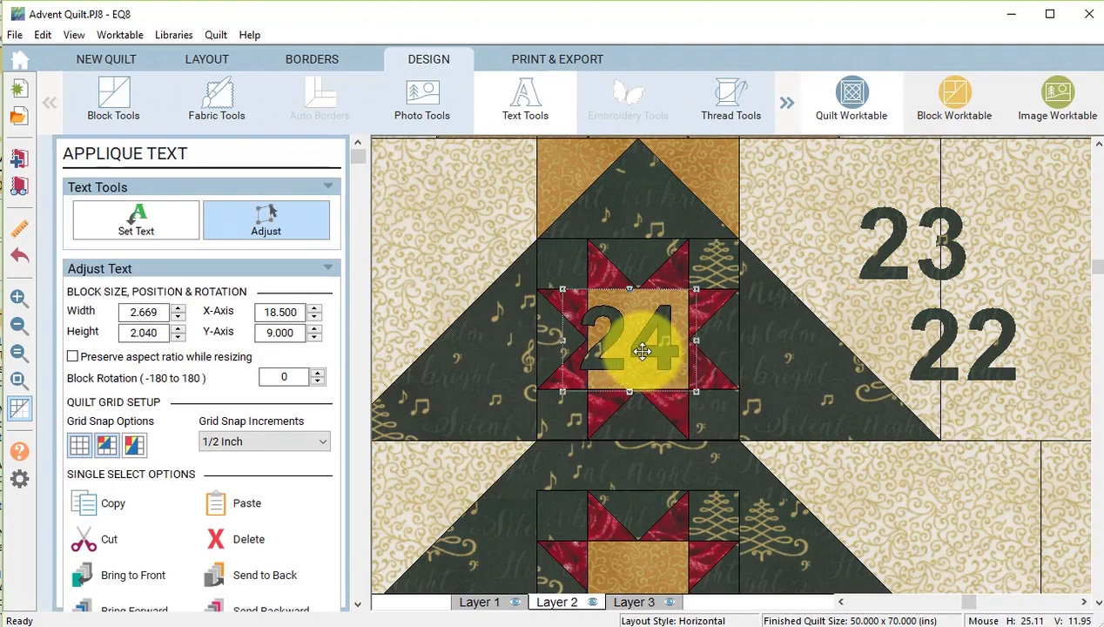
left_click_drag(641, 350, 646, 350)
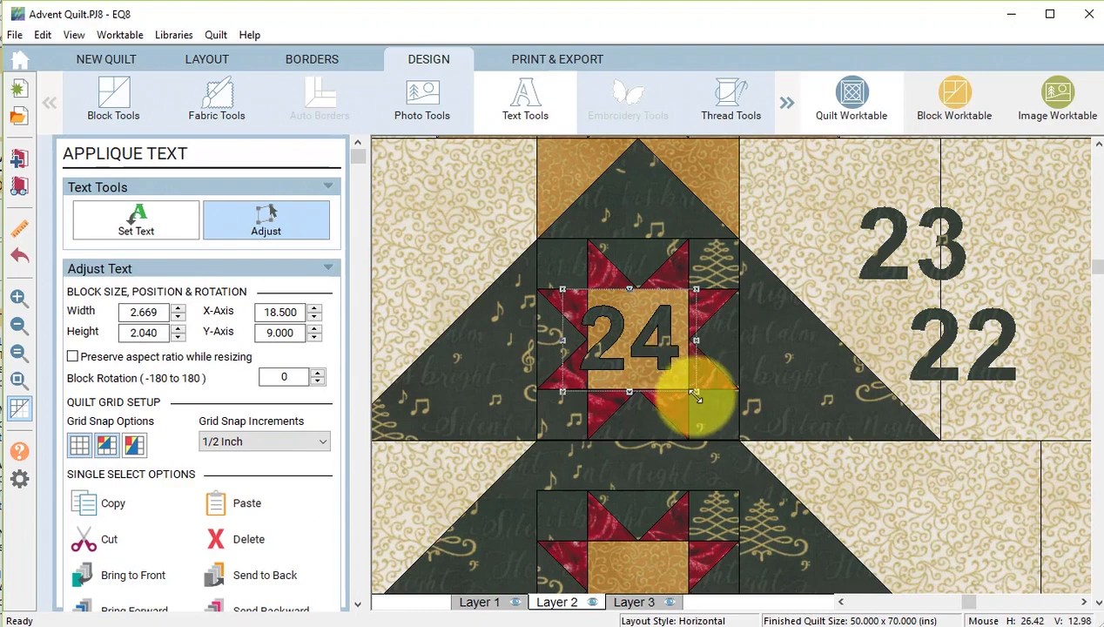
left_click_drag(696, 393, 688, 384)
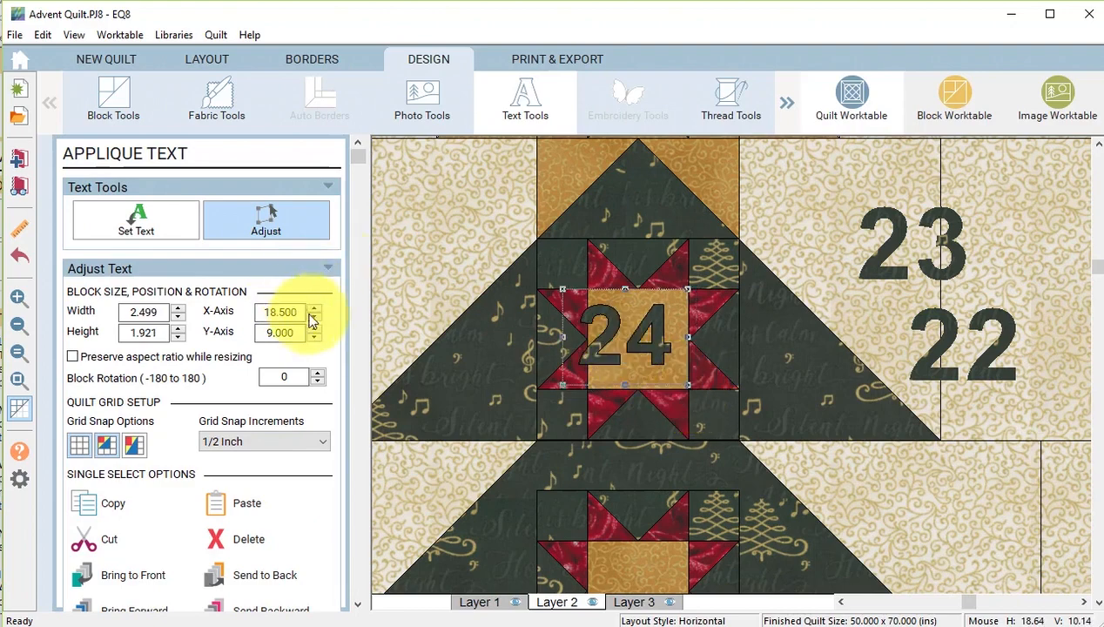
left_click_drag(603, 350, 606, 348)
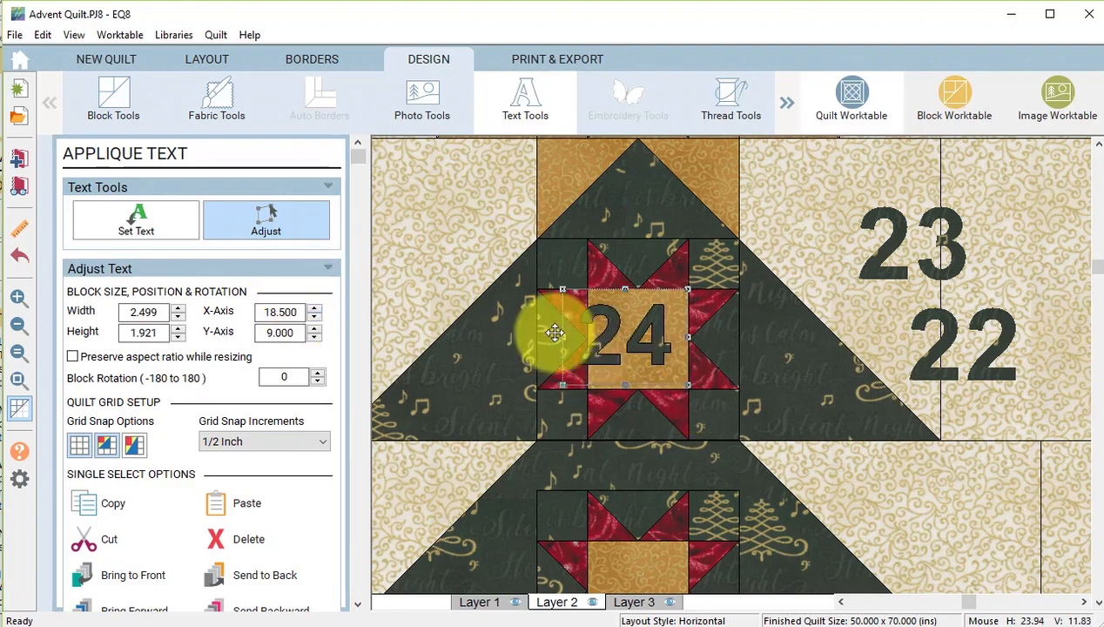
left_click(313, 309)
left_click(313, 309)
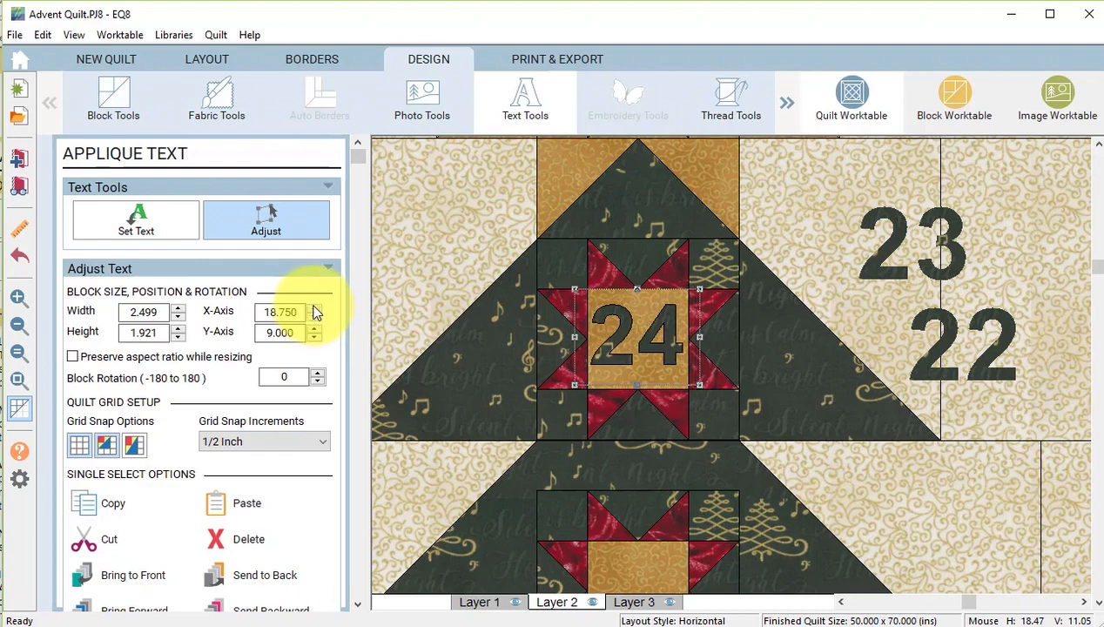
- Move the "23" text into the center of the next star block down the tree
scroll(868, 363, "down", 1)
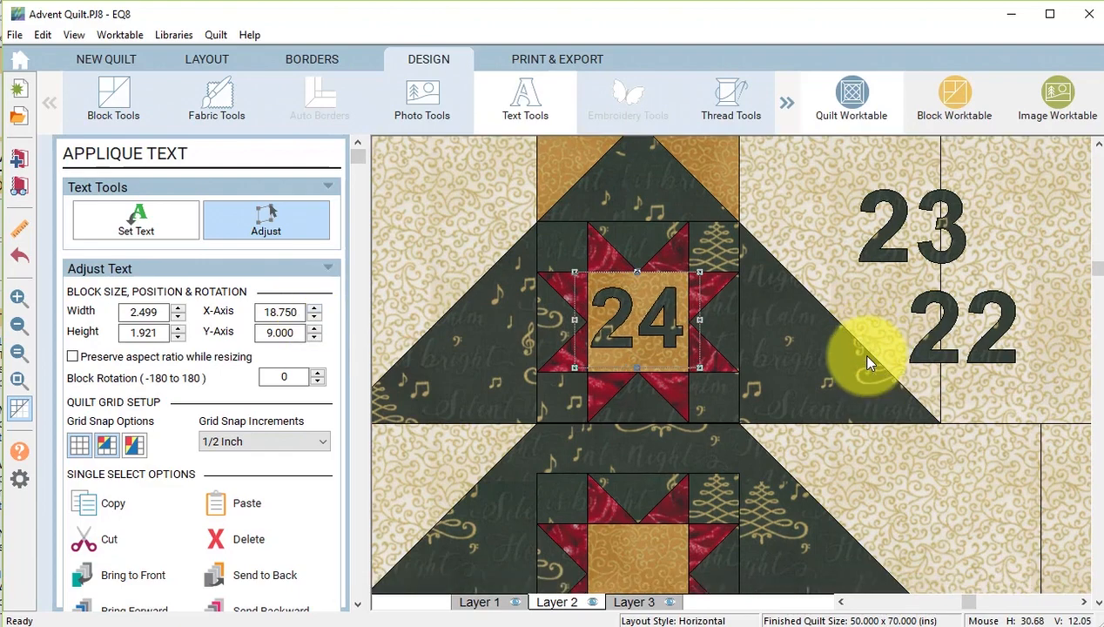
left_click(957, 228)
left_click_drag(961, 234, 689, 581)
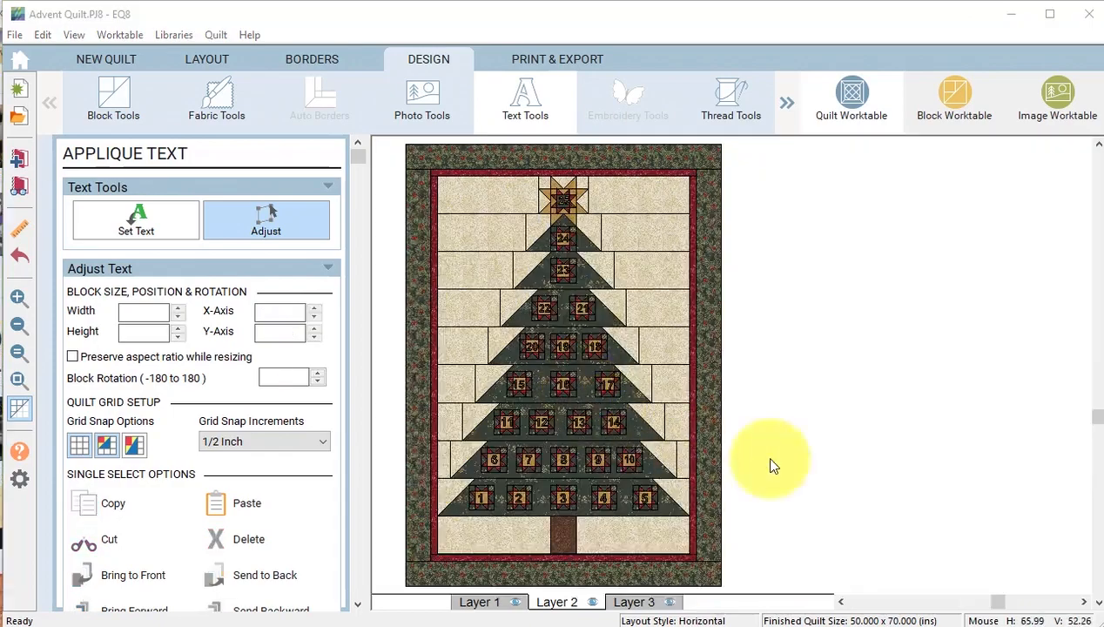
- Add the fully numbered quilt to the project sketchbook, and delete the applique "1" from the first star in the tree's bottom row
left_click(21, 164)
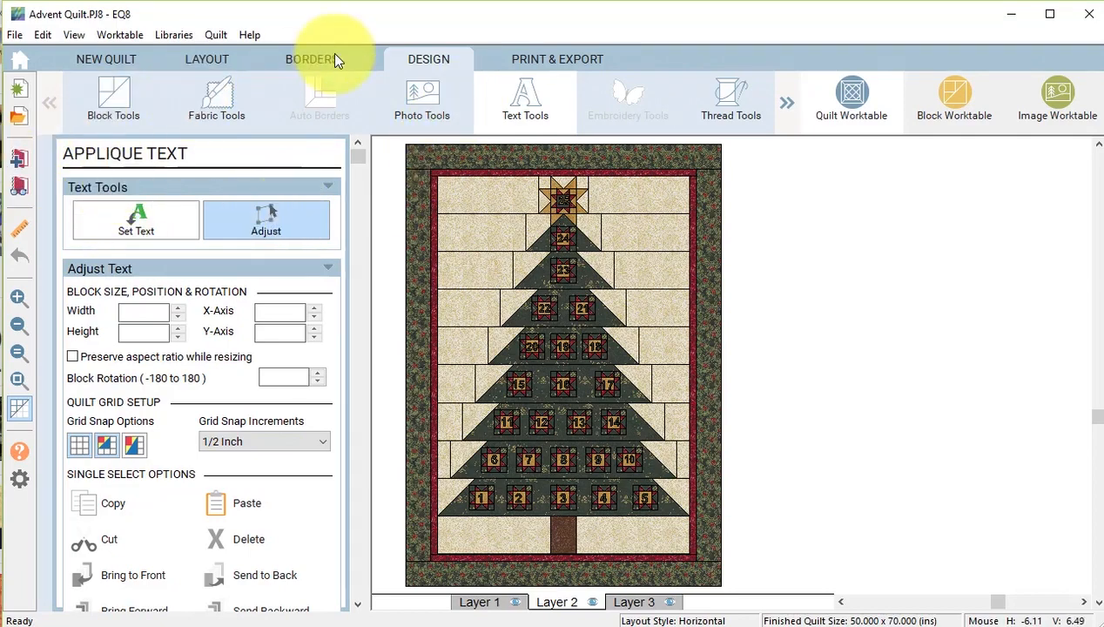
left_click(114, 96)
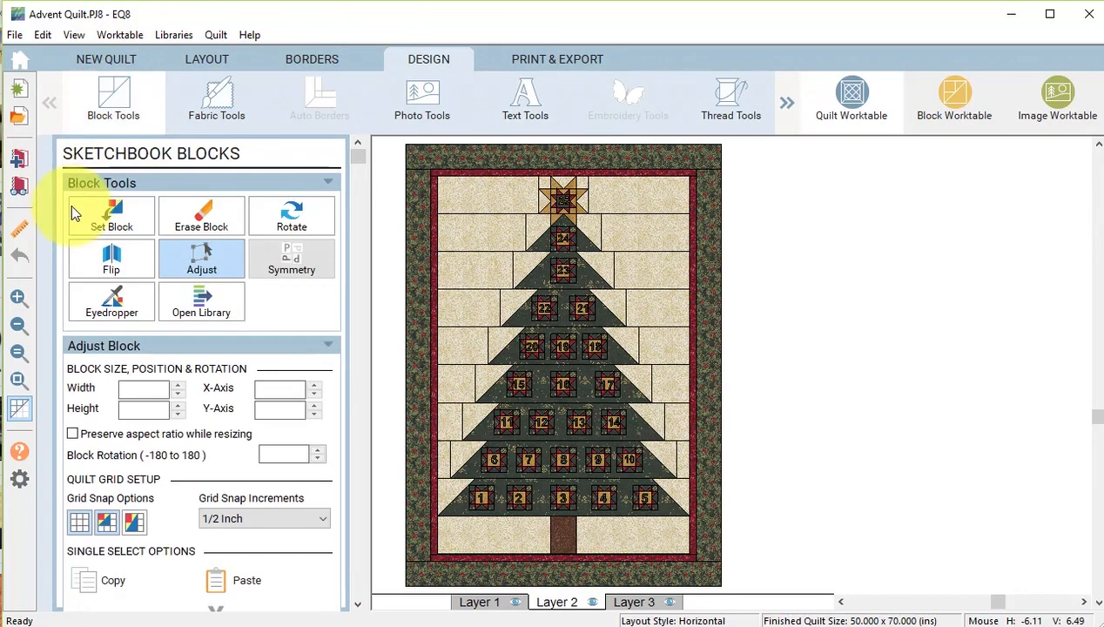
left_click(21, 298)
left_click_drag(438, 449, 543, 550)
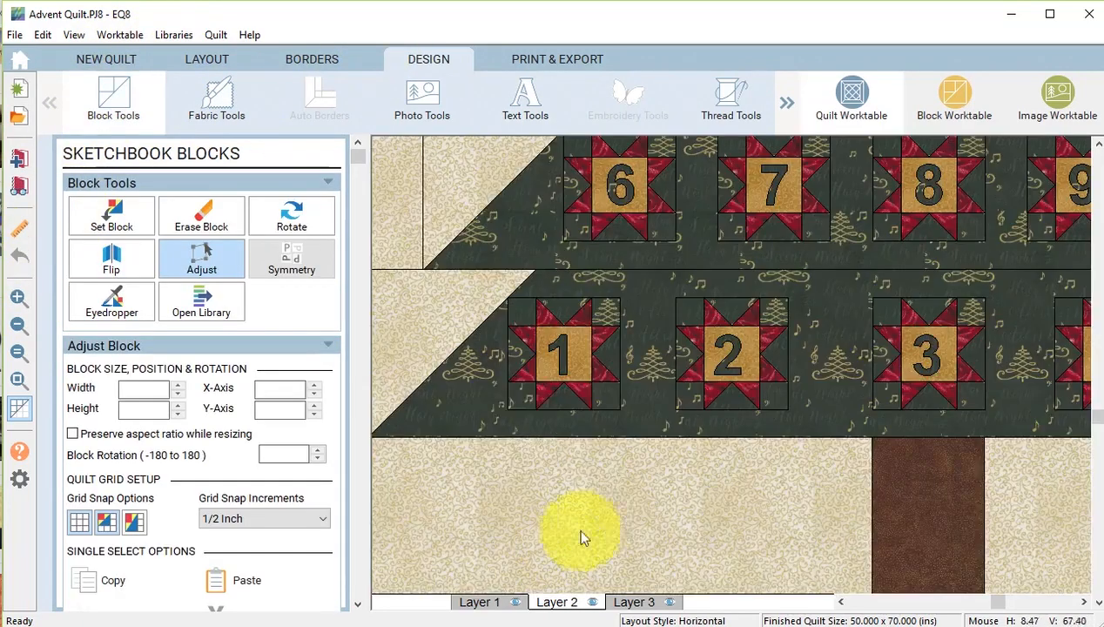
left_click(195, 259)
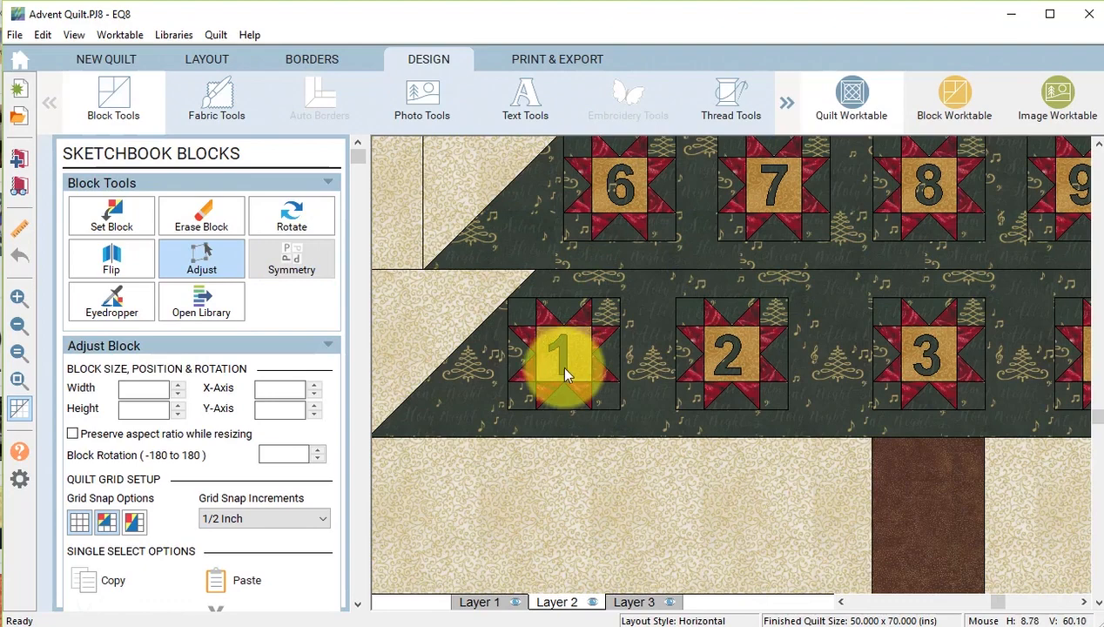
left_click(561, 362)
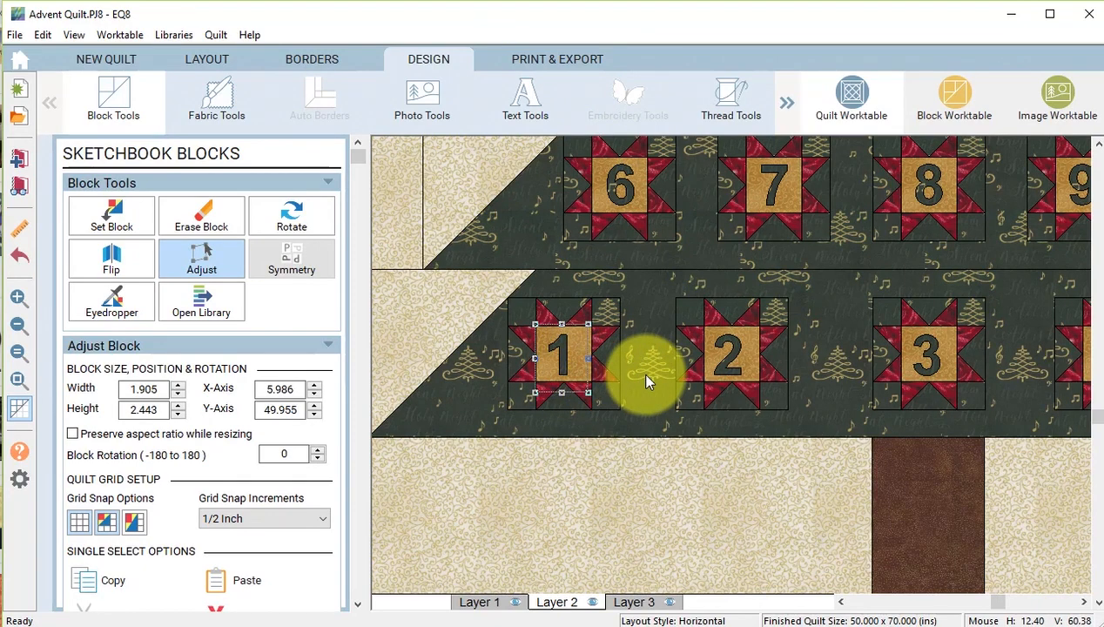
key("Delete")
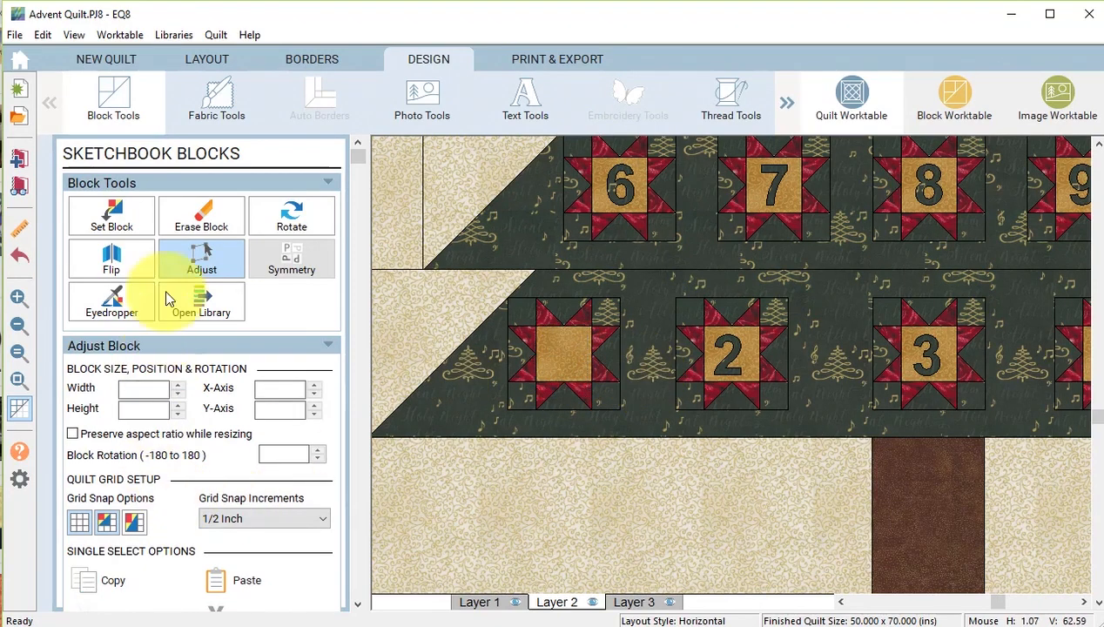
- Set the music note block from the sketchbook over the numberless first star in the tree's bottom row
left_click(117, 213)
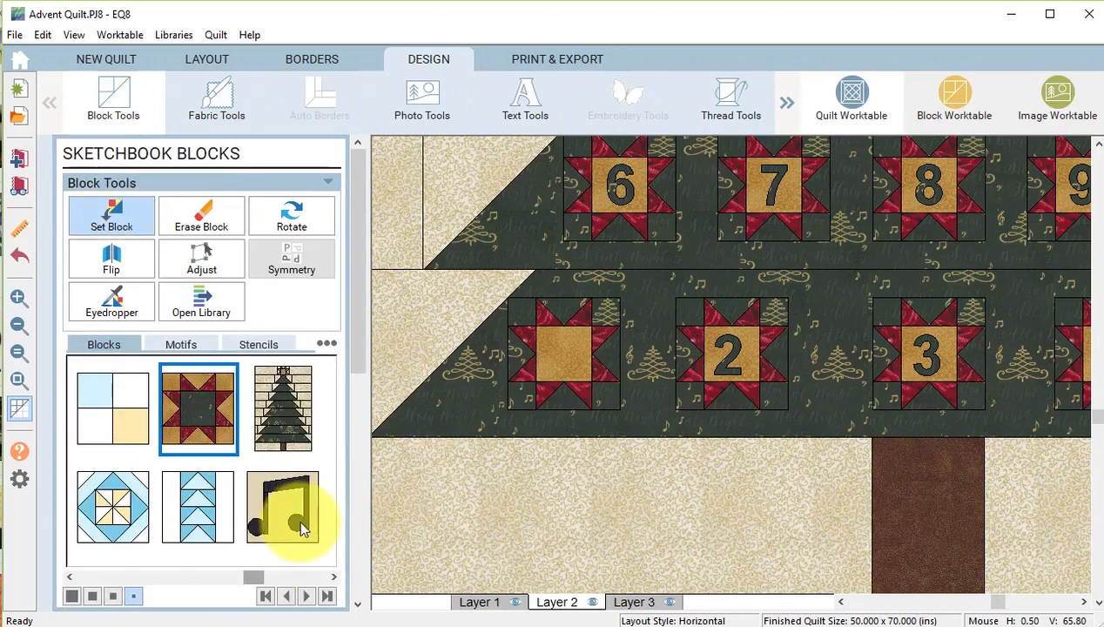
left_click(296, 520)
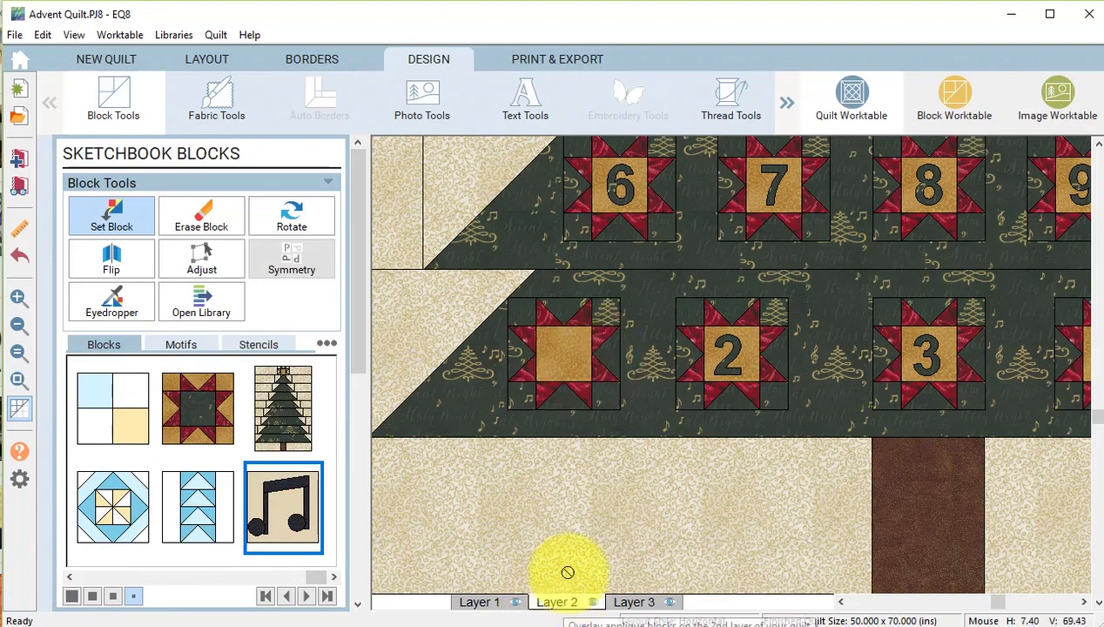
left_click(595, 333)
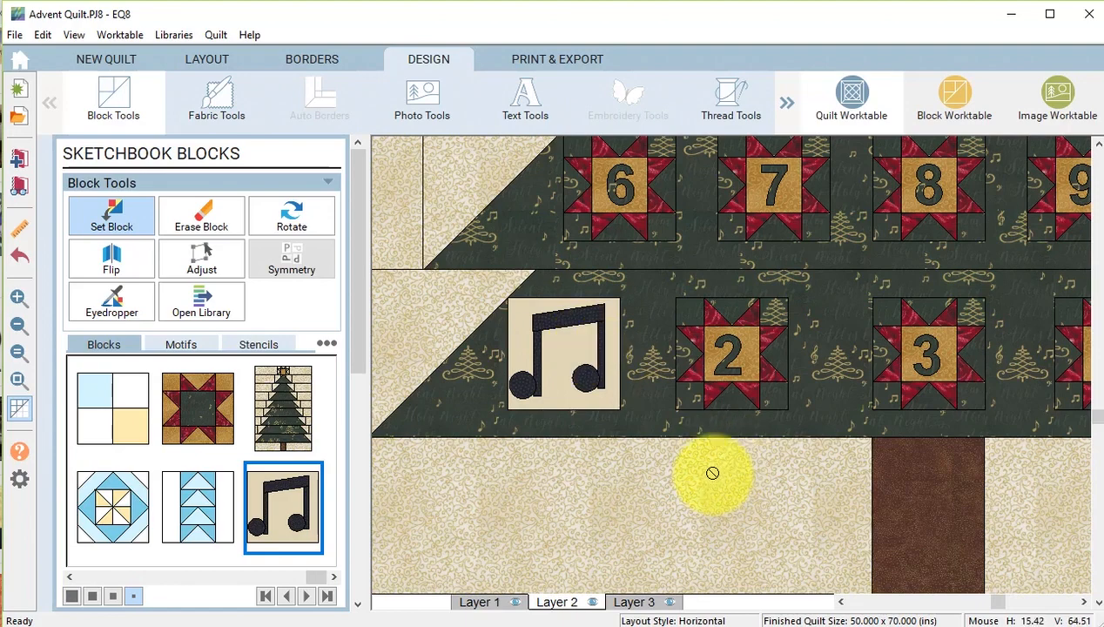
- Replace the music note block in the tree's bottom row with the music note motif, and add this quilt variation to the project sketchbook
left_click(181, 344)
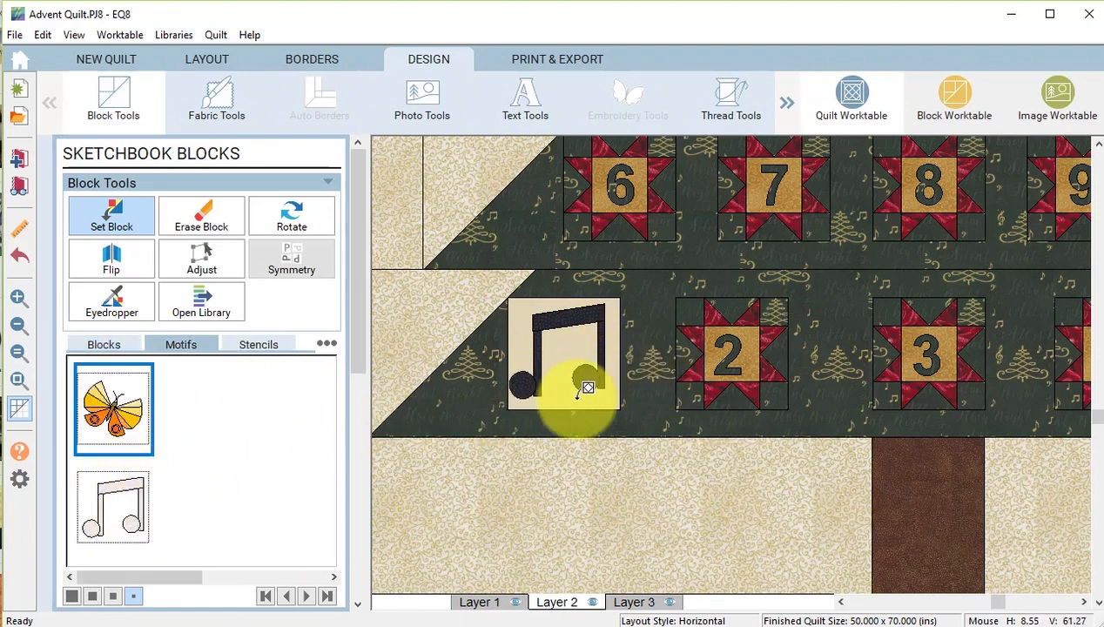
left_click(135, 531)
left_click(599, 357)
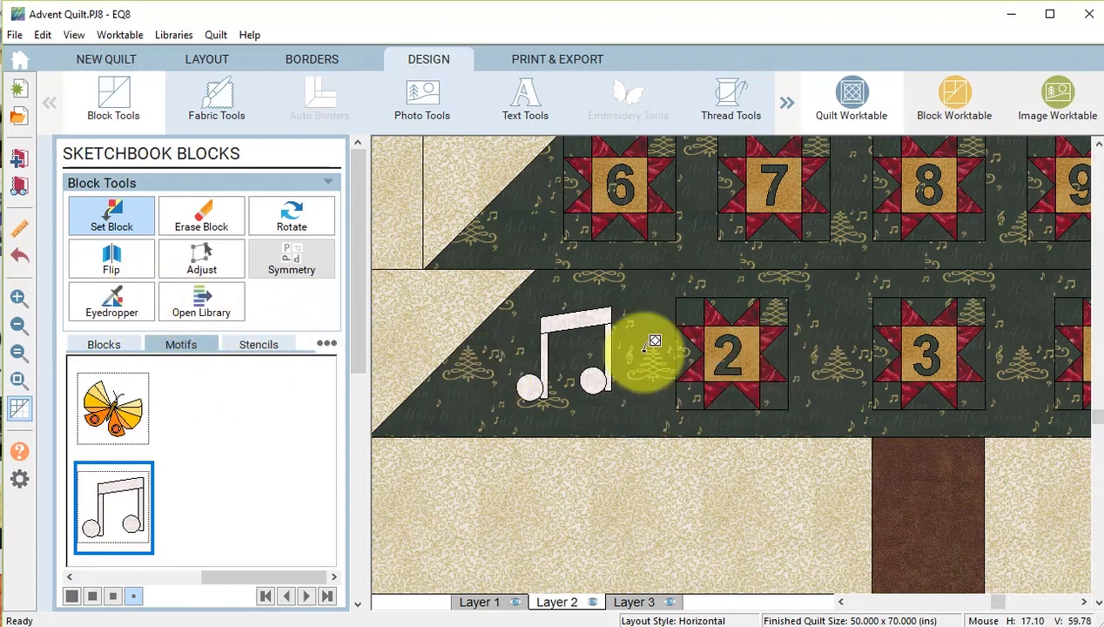
left_click(22, 165)
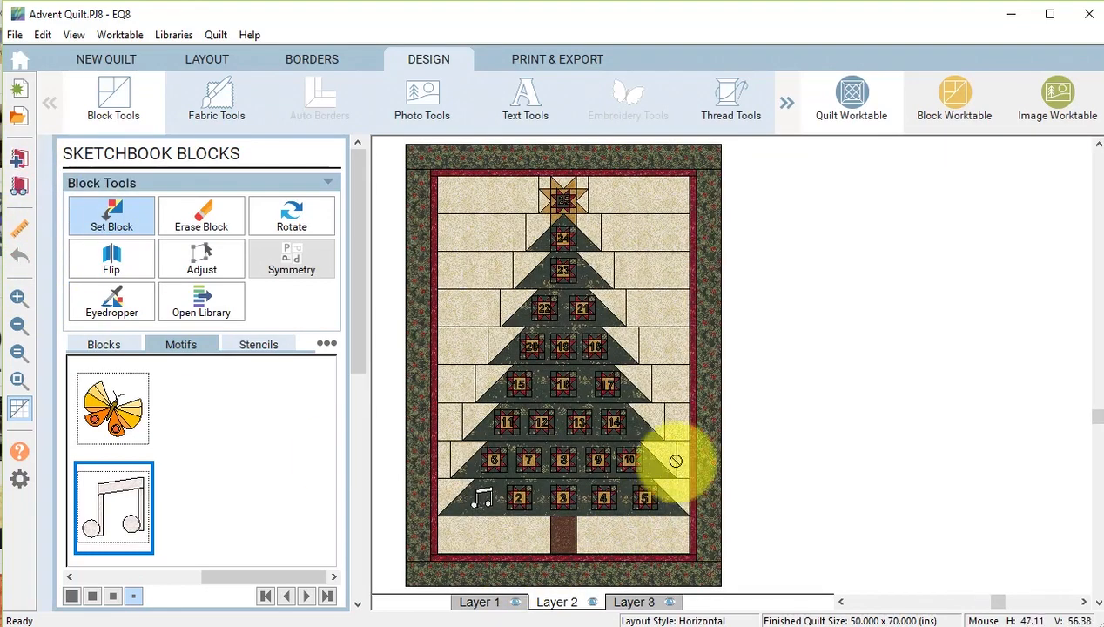